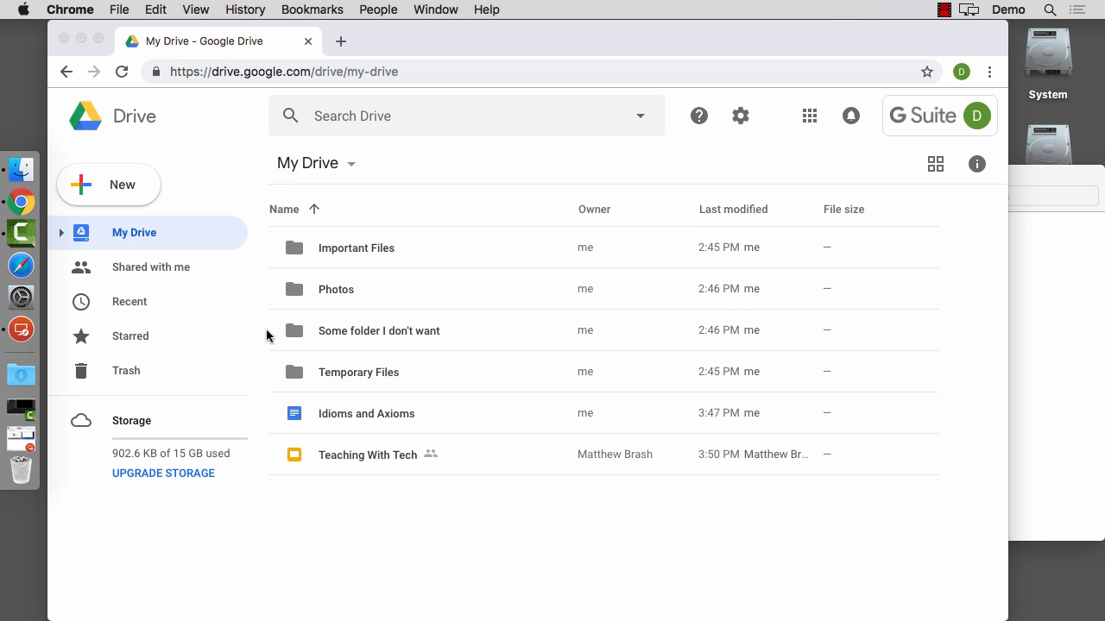
On Windows, bring the Drive browser window forward and select the 'Some folder I don't want' folder.
{"action": "left_click", "coordinate": [623, 52]}
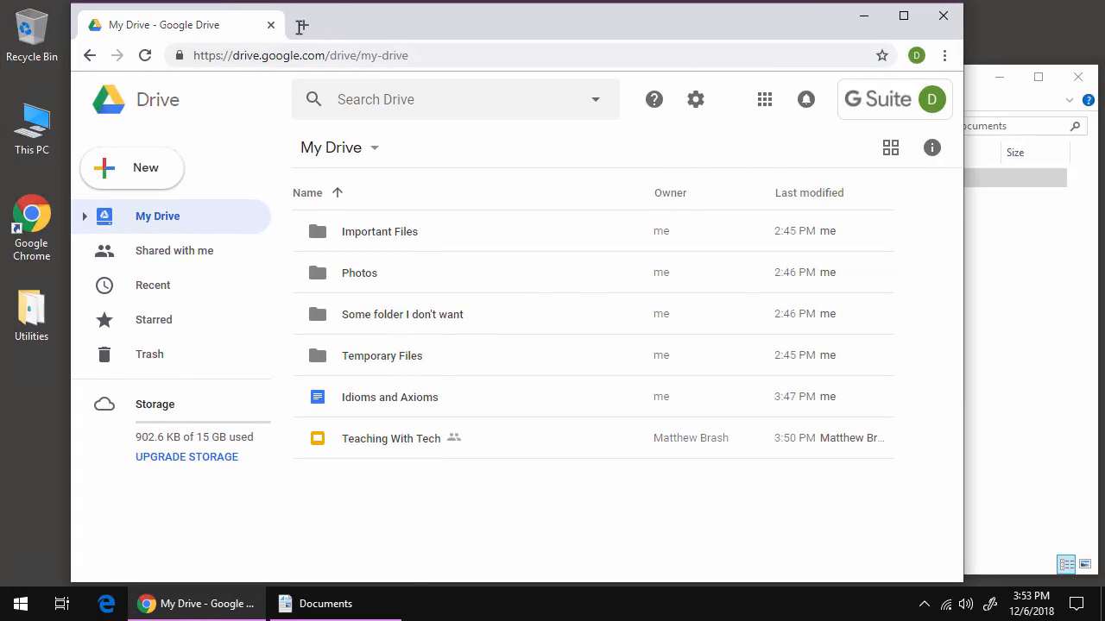
{"action": "mouse_move", "coordinate": [378, 31]}
{"action": "left_mouse_down"}
{"action": "mouse_move", "coordinate": [406, 31]}
{"action": "mouse_move", "coordinate": [385, 25]}
{"action": "left_mouse_up"}
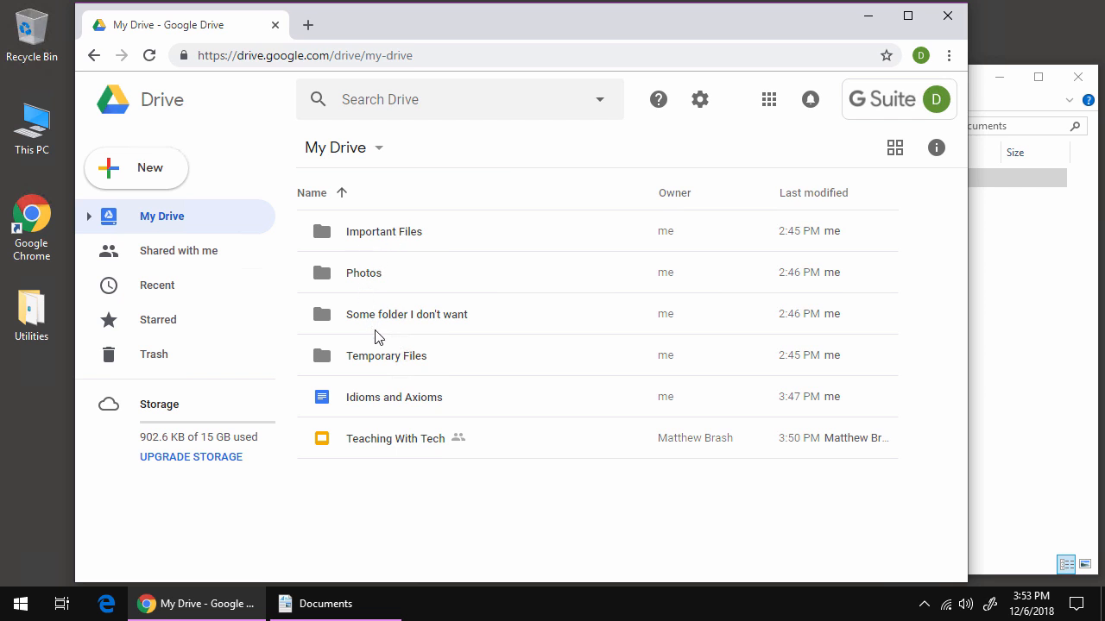
{"action": "left_click", "coordinate": [380, 366]}
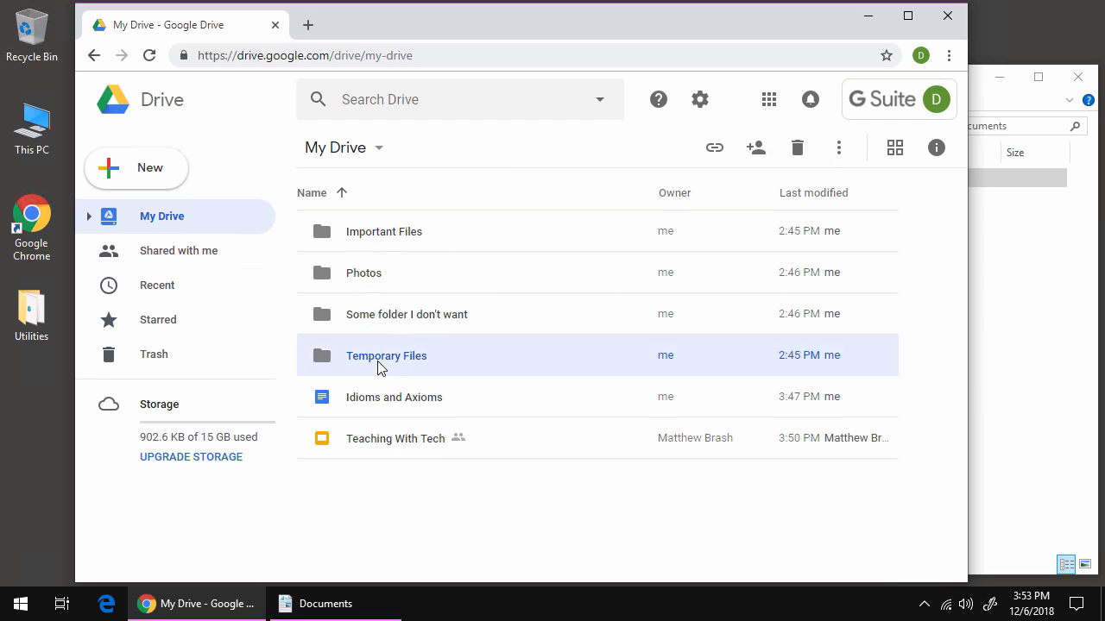
{"action": "left_click", "coordinate": [424, 320]}
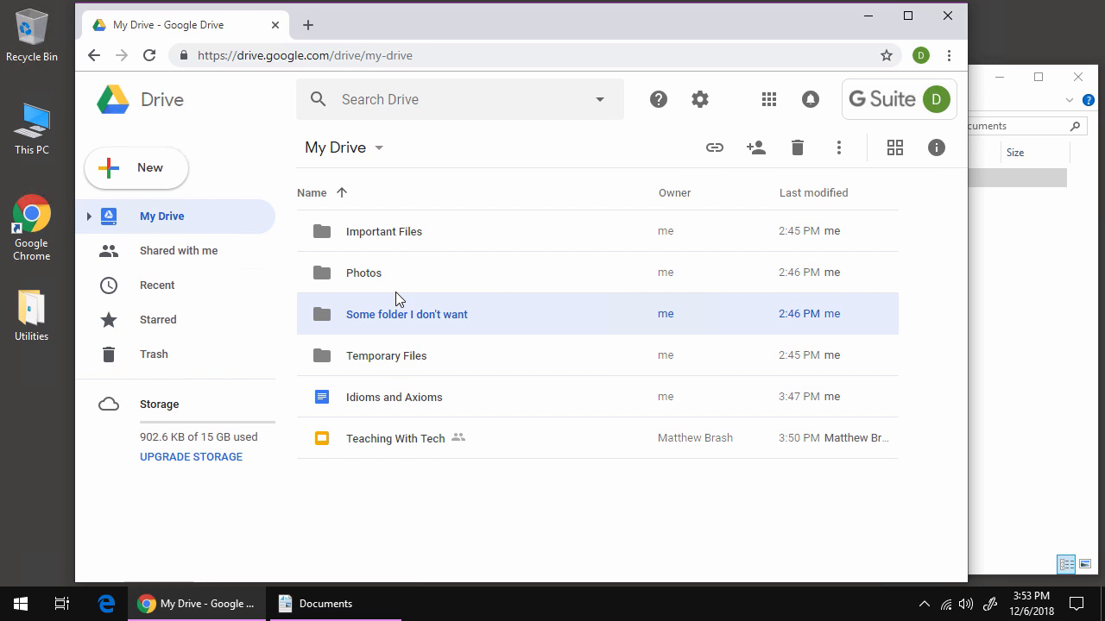
Rename the selected 'Some folder I don't want' folder to 'Throw out'.
{"action": "key", "text": "n"}
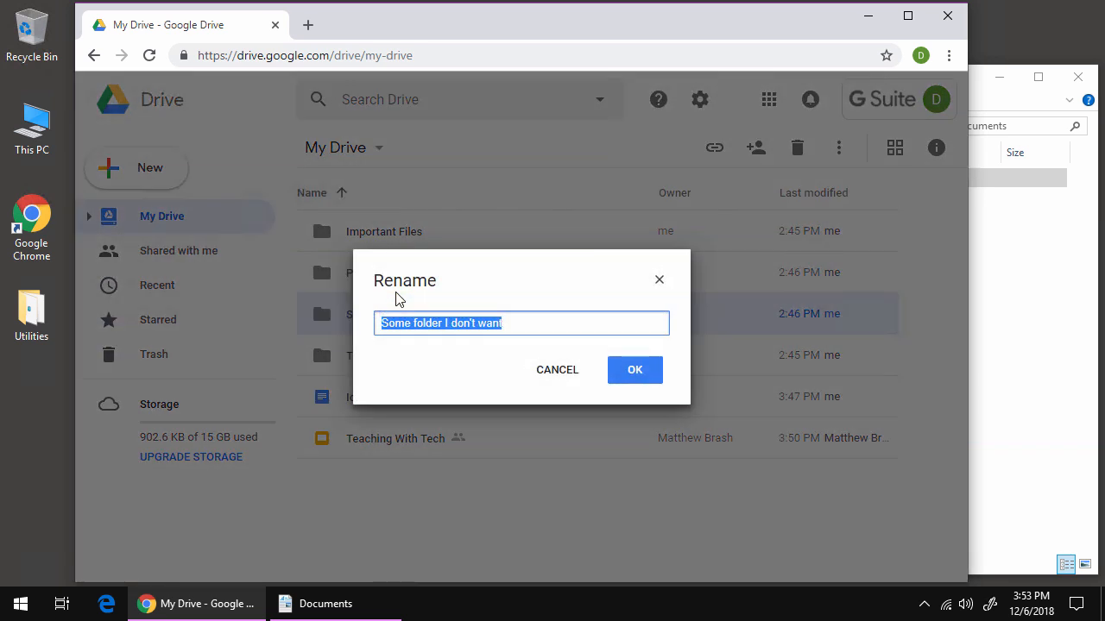
{"action": "type", "text": "T"}
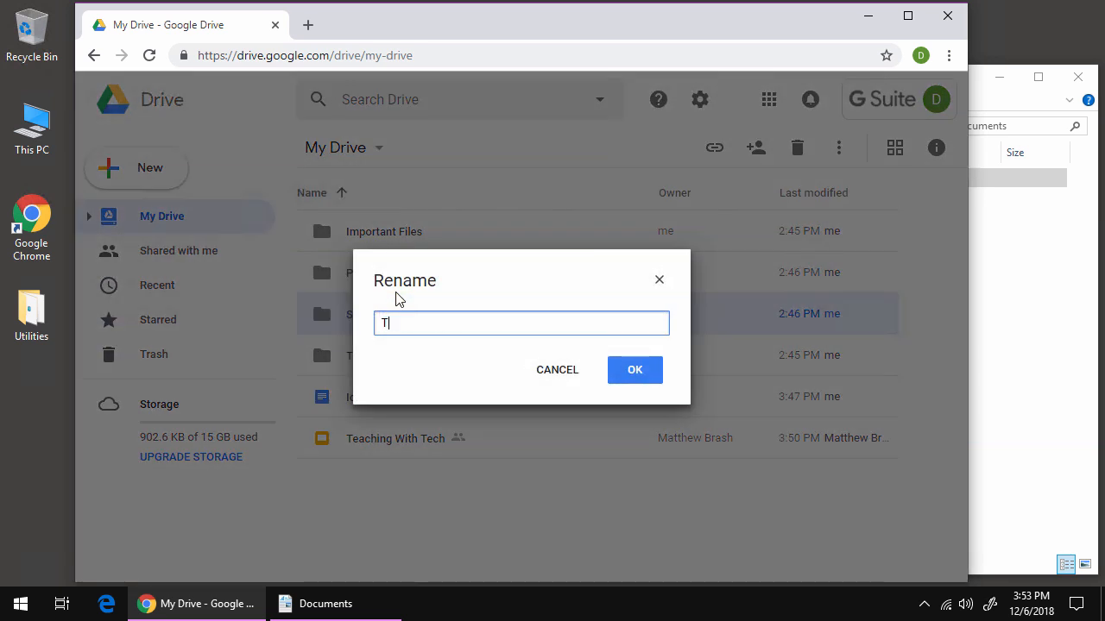
{"action": "type", "text": "hrow out"}
{"action": "key", "text": "Return"}
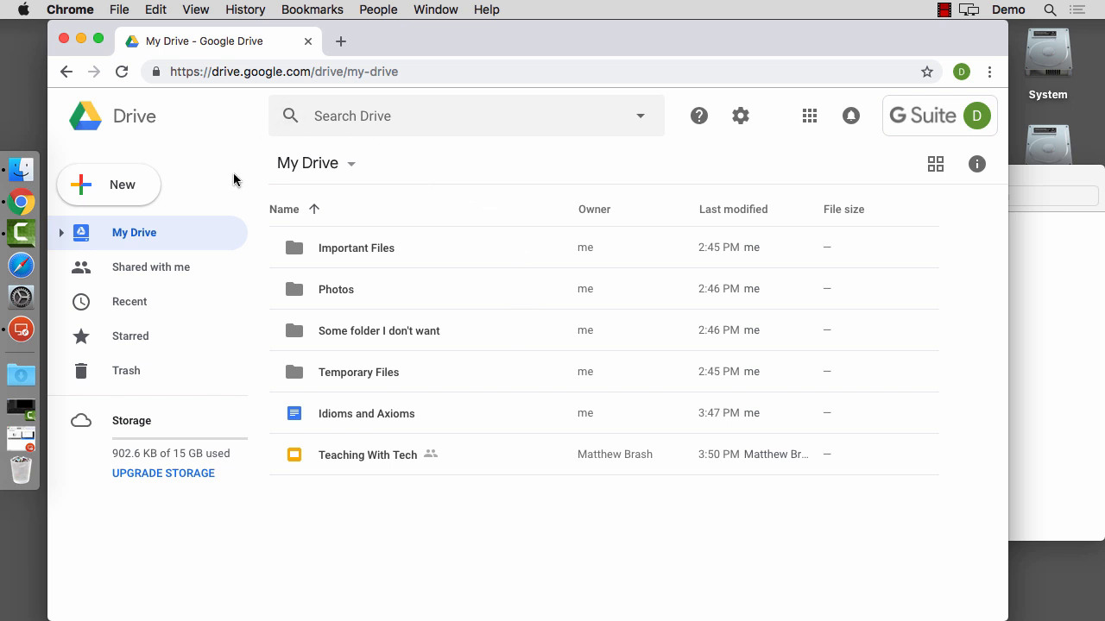
Reload My Drive on the Mac, select the Throw out folder on Windows, and open Drive settings.
{"action": "left_click", "coordinate": [122, 72]}
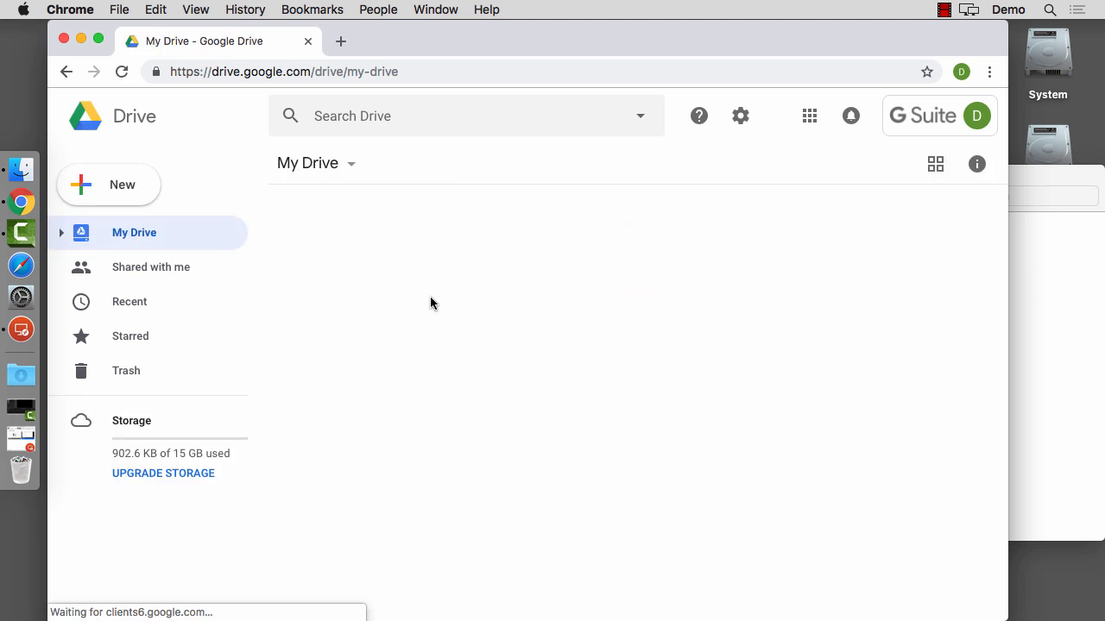
{"action": "left_click", "coordinate": [354, 374]}
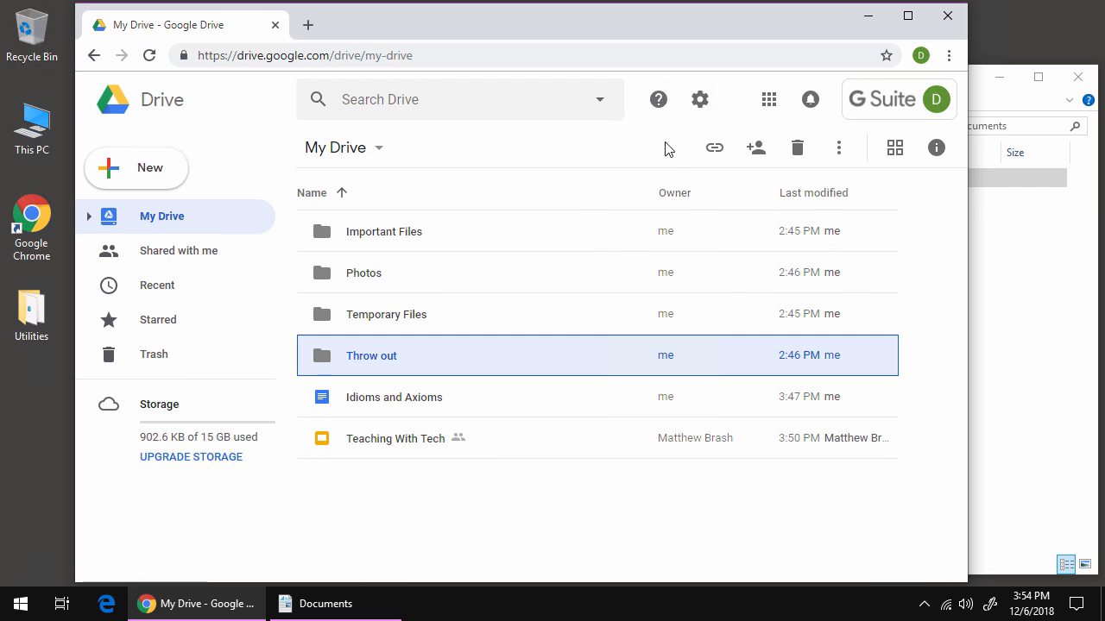
{"action": "left_click", "coordinate": [699, 102]}
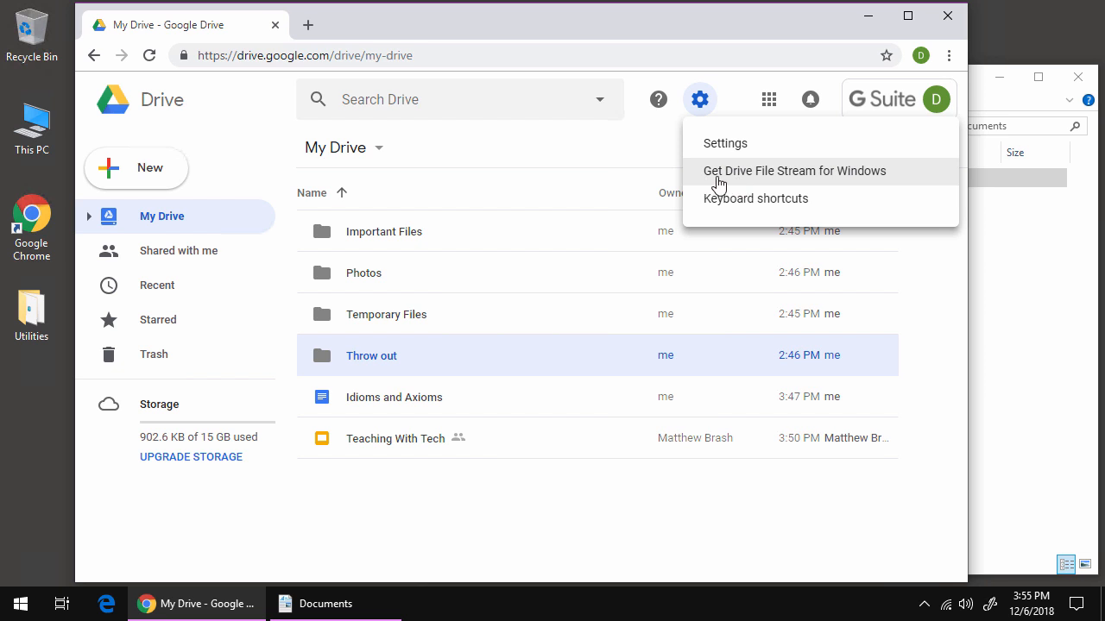
Open the 'Get Drive File Stream for Windows' help article and expand its download and install instructions.
{"action": "left_click", "coordinate": [735, 177]}
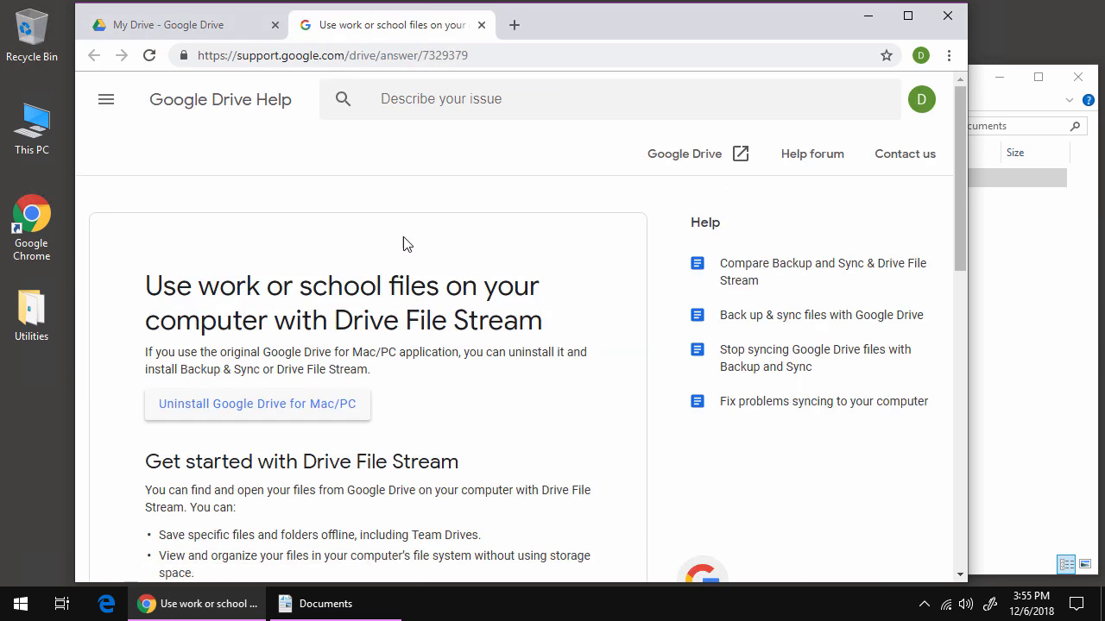
{"action": "scroll", "coordinate": [274, 273], "scroll_direction": "down", "scroll_amount": 2}
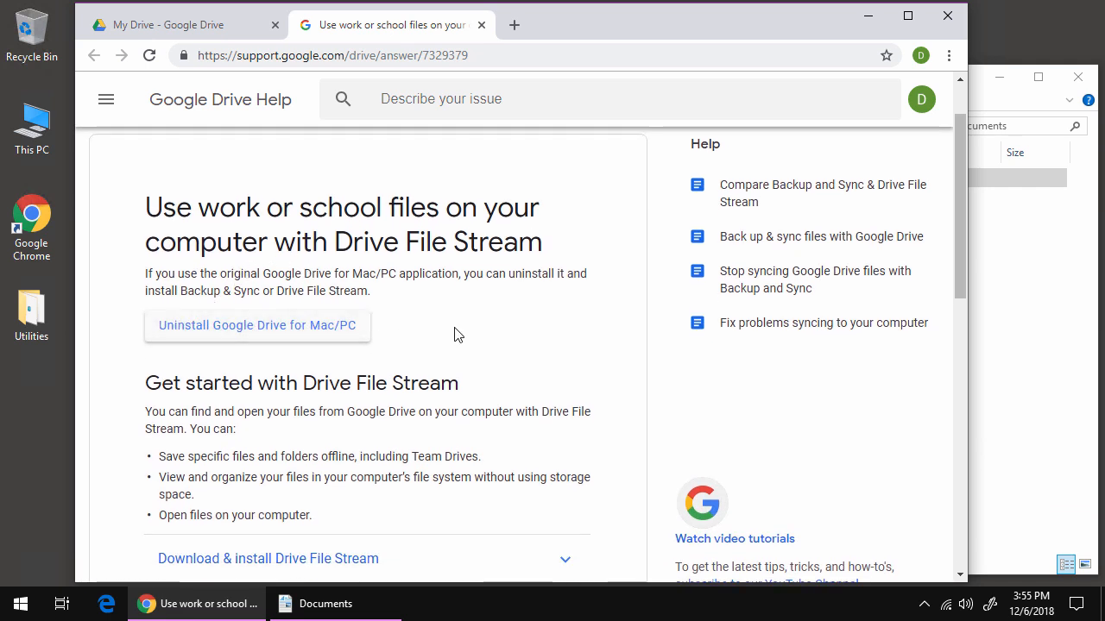
{"action": "scroll", "coordinate": [455, 336], "scroll_direction": "down", "scroll_amount": 3}
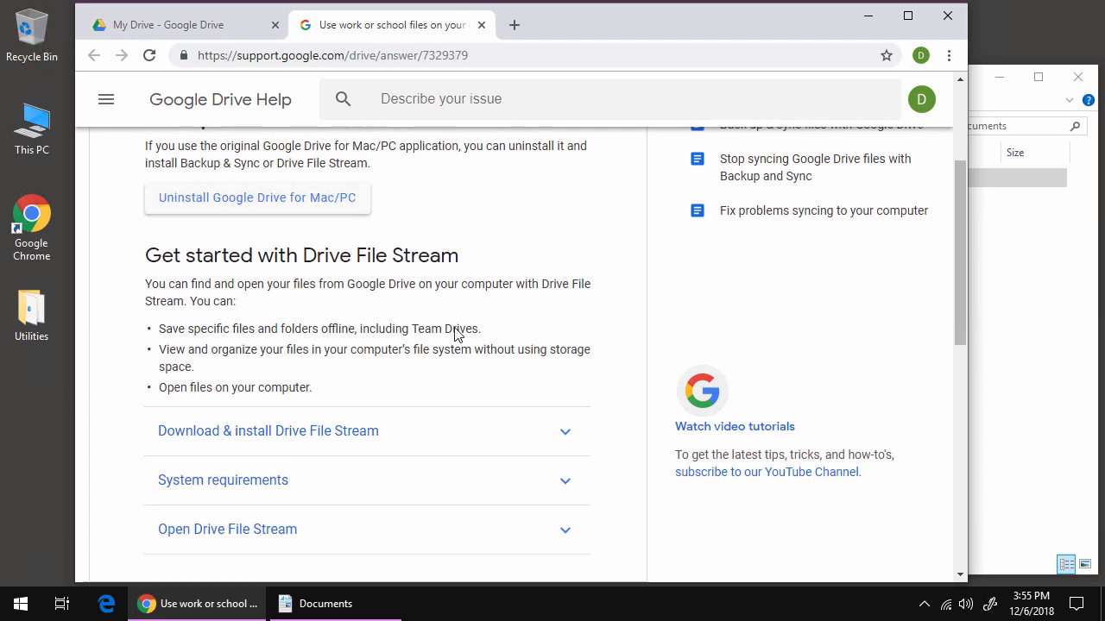
{"action": "left_click", "coordinate": [304, 422]}
{"action": "scroll", "coordinate": [315, 421], "scroll_direction": "down", "scroll_amount": 1}
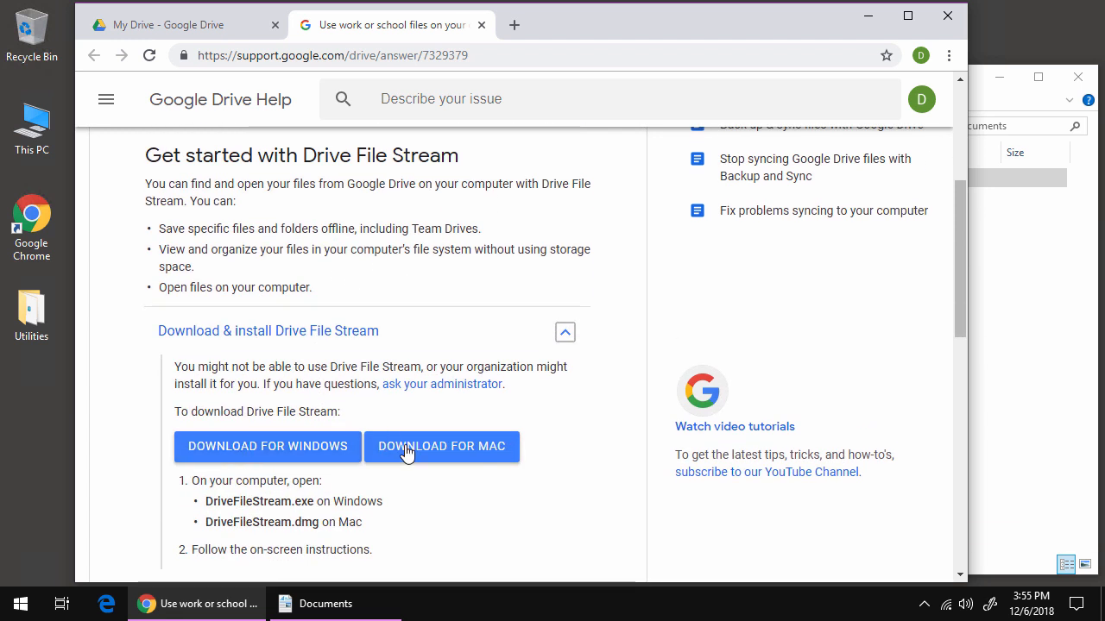
{"action": "left_click", "coordinate": [1049, 341]}
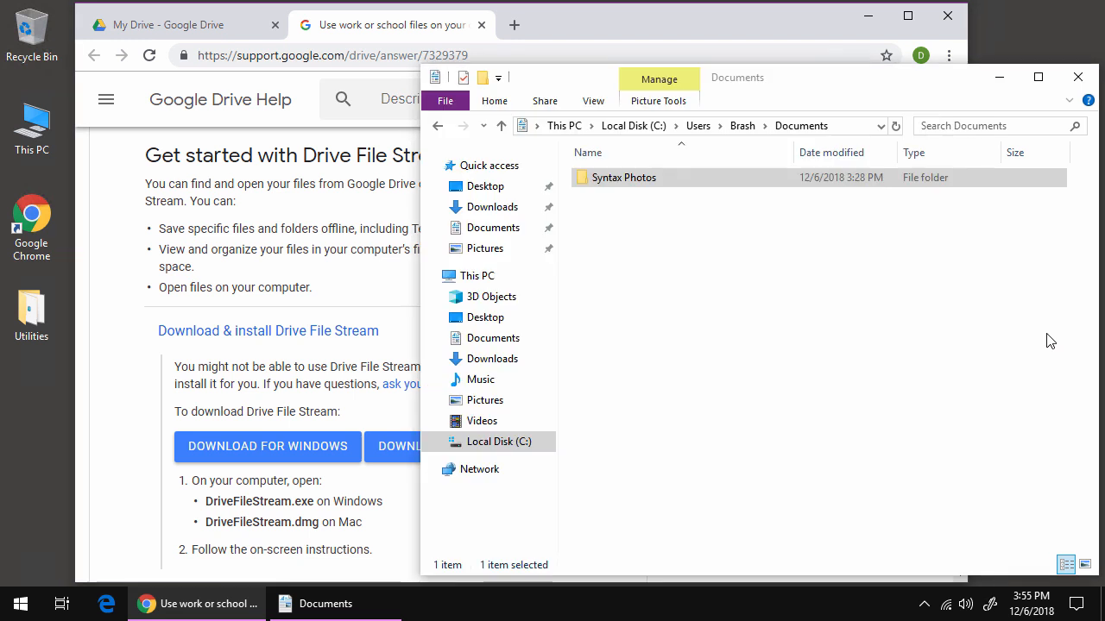
Run the googledrivefilestream.exe installer from the Downloads folder.
{"action": "left_click", "coordinate": [481, 209]}
{"action": "left_click", "coordinate": [625, 182]}
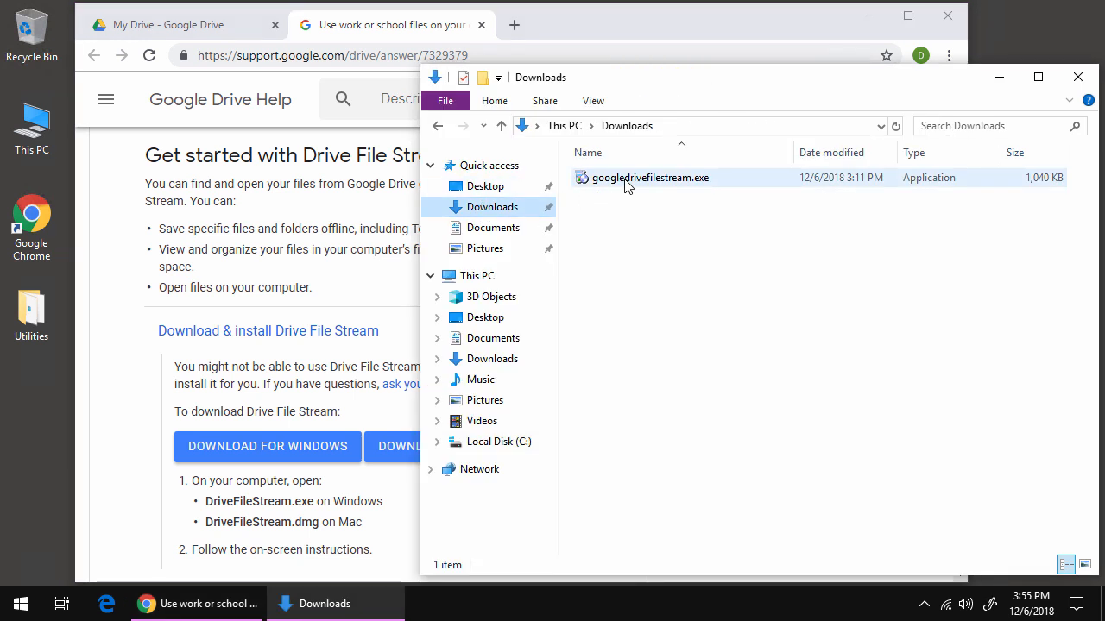
{"action": "double_click", "coordinate": [627, 181]}
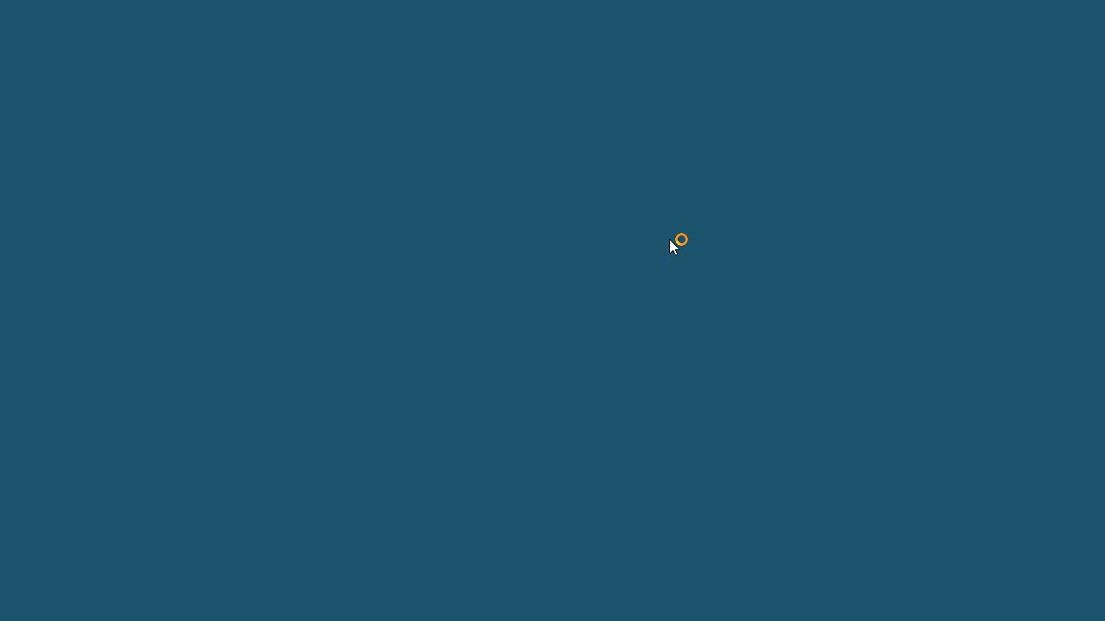
Approve and finish the install, then sign in with the Google account email and password.
{"action": "left_click", "coordinate": [476, 424]}
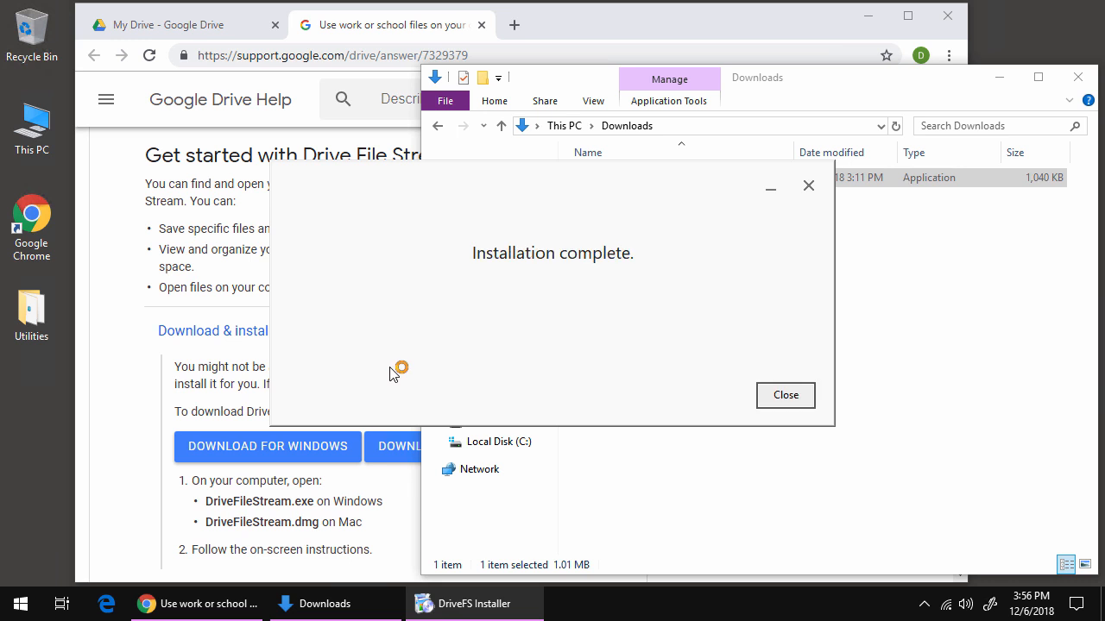
{"action": "left_click", "coordinate": [772, 397]}
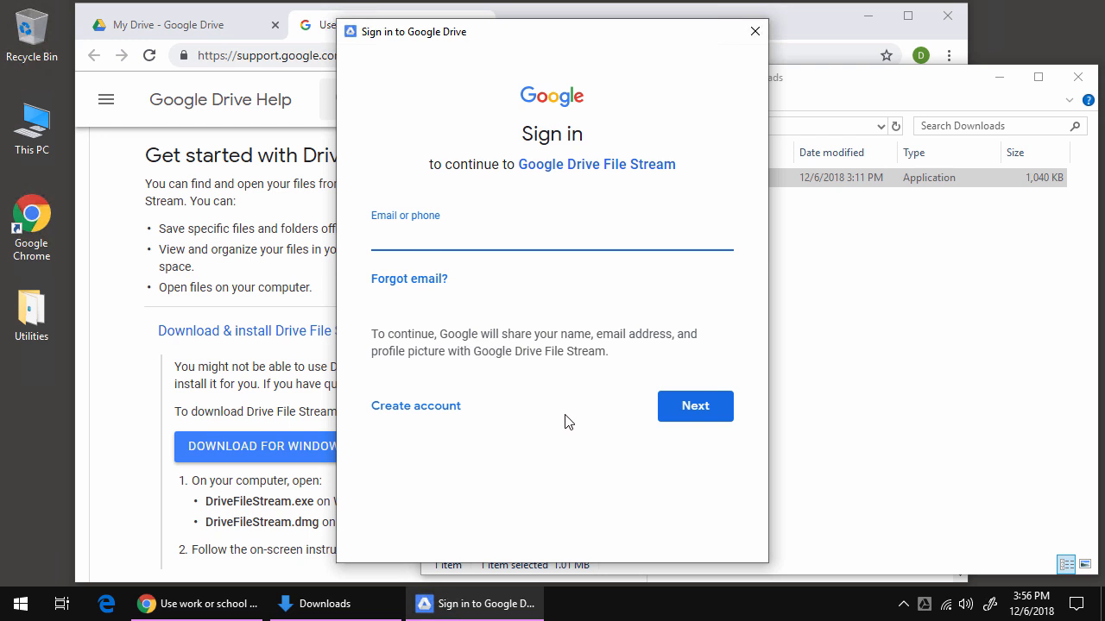
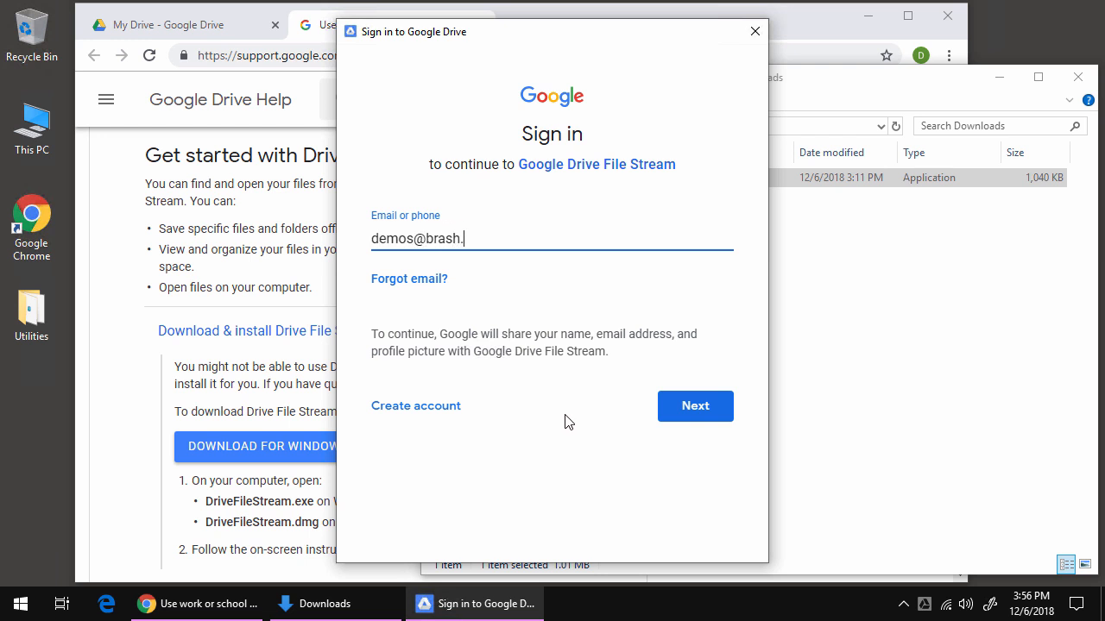
{"action": "key", "text": "Return"}
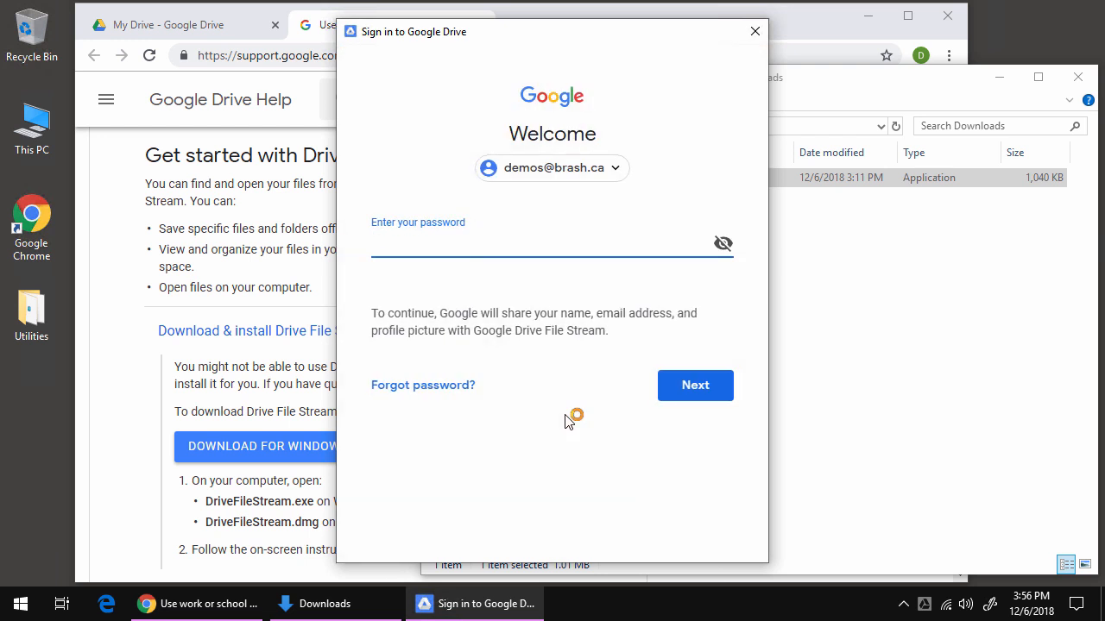
{"action": "key", "text": "Return"}
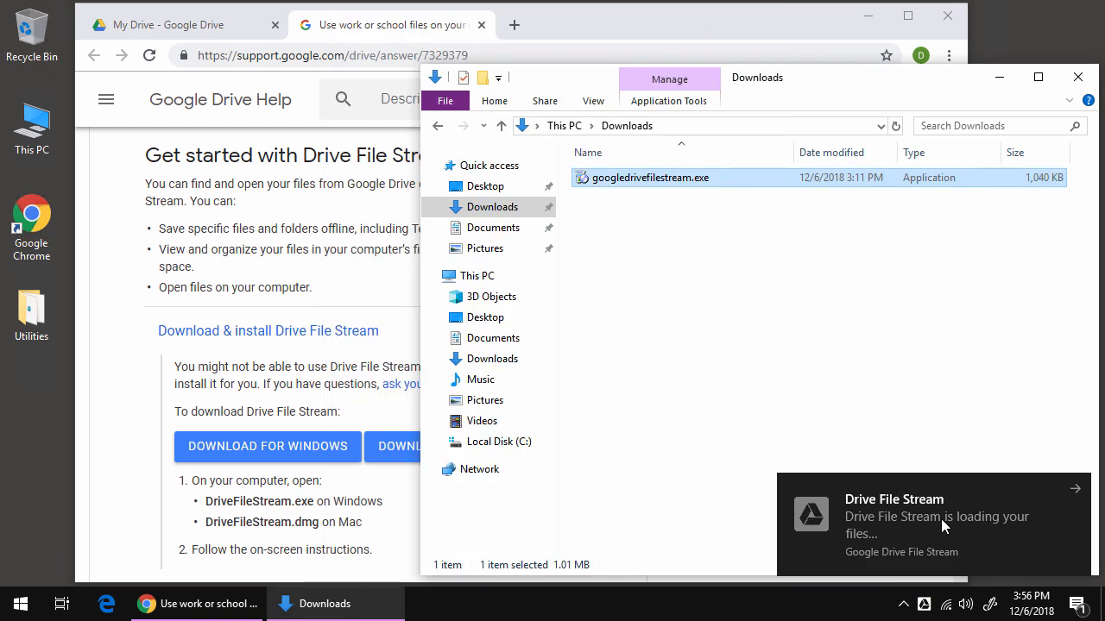
{"action": "left_click", "coordinate": [996, 518]}
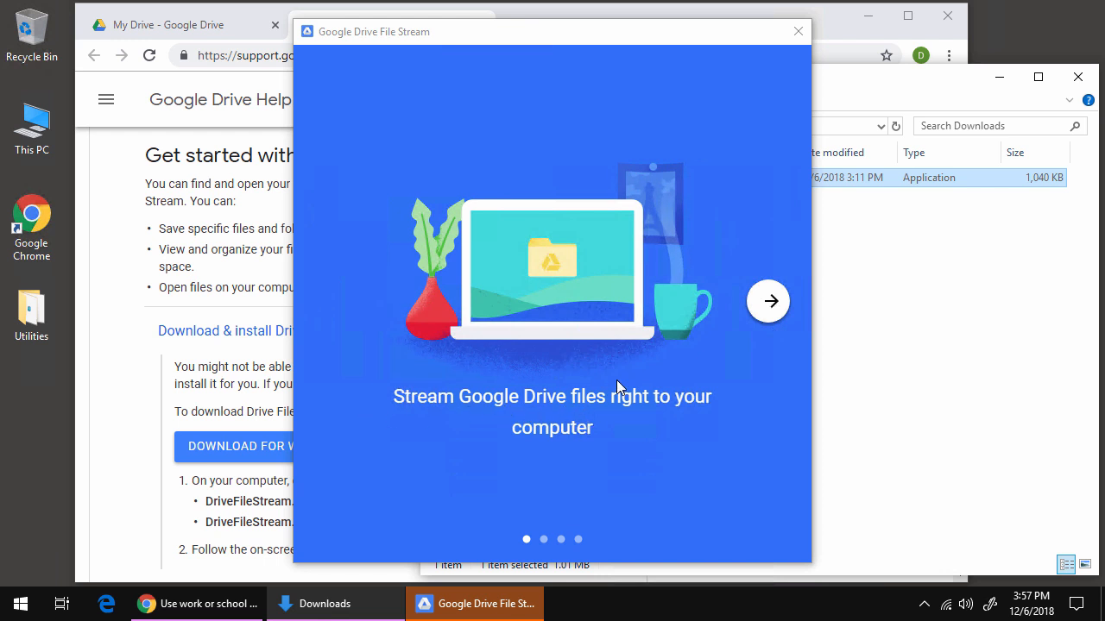
Step through the welcome slides and open the Google Drive File Stream (G:) folder.
{"action": "left_click", "coordinate": [761, 309]}
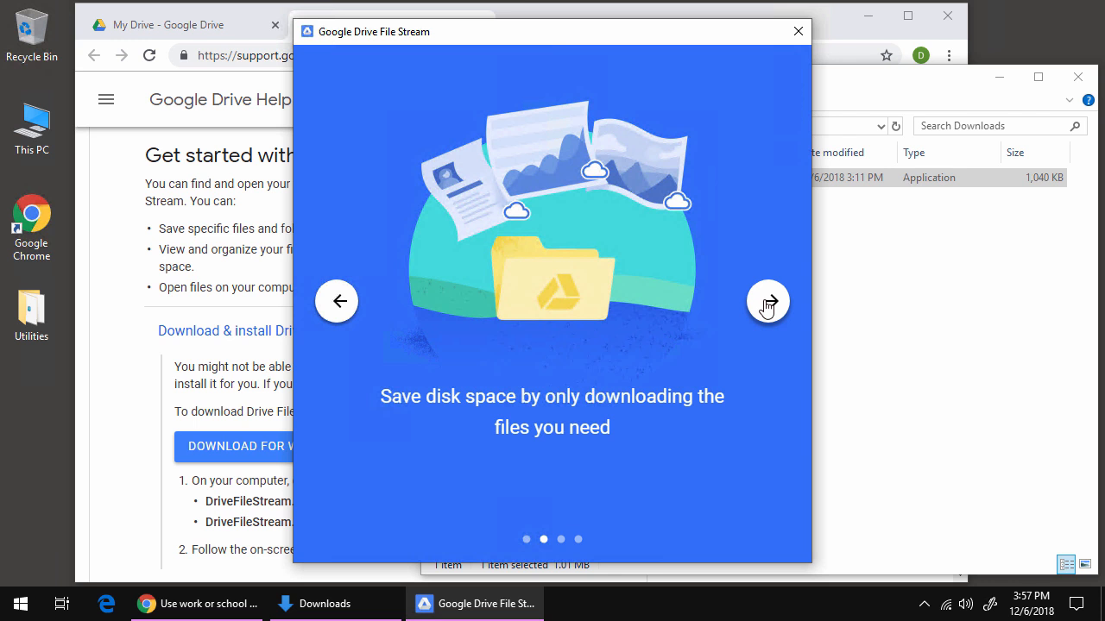
{"action": "left_click", "coordinate": [767, 309]}
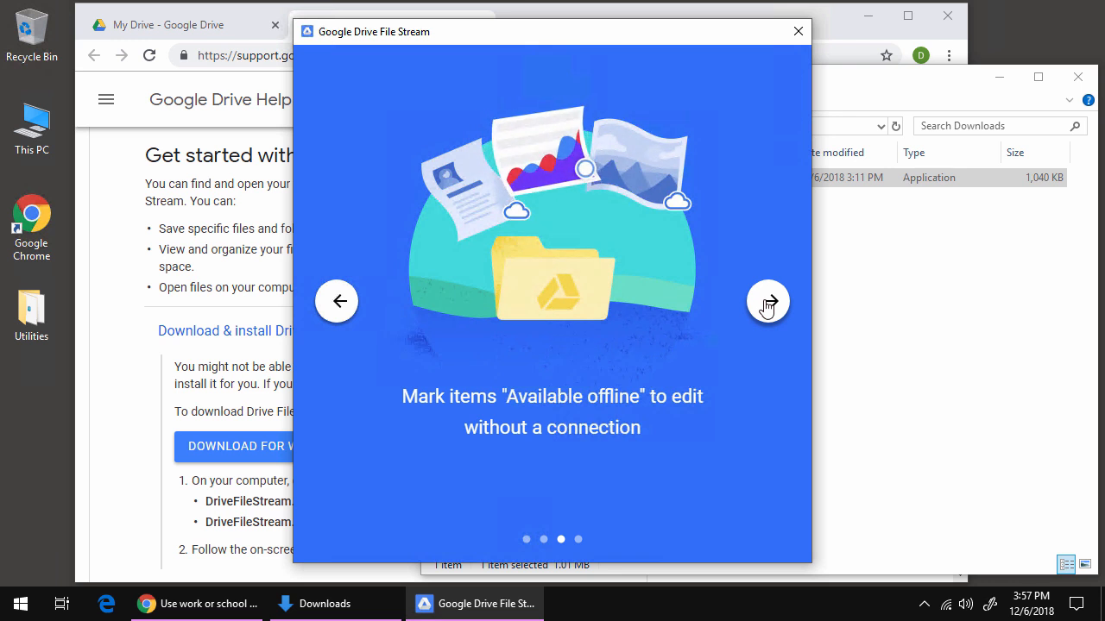
{"action": "left_click", "coordinate": [767, 304]}
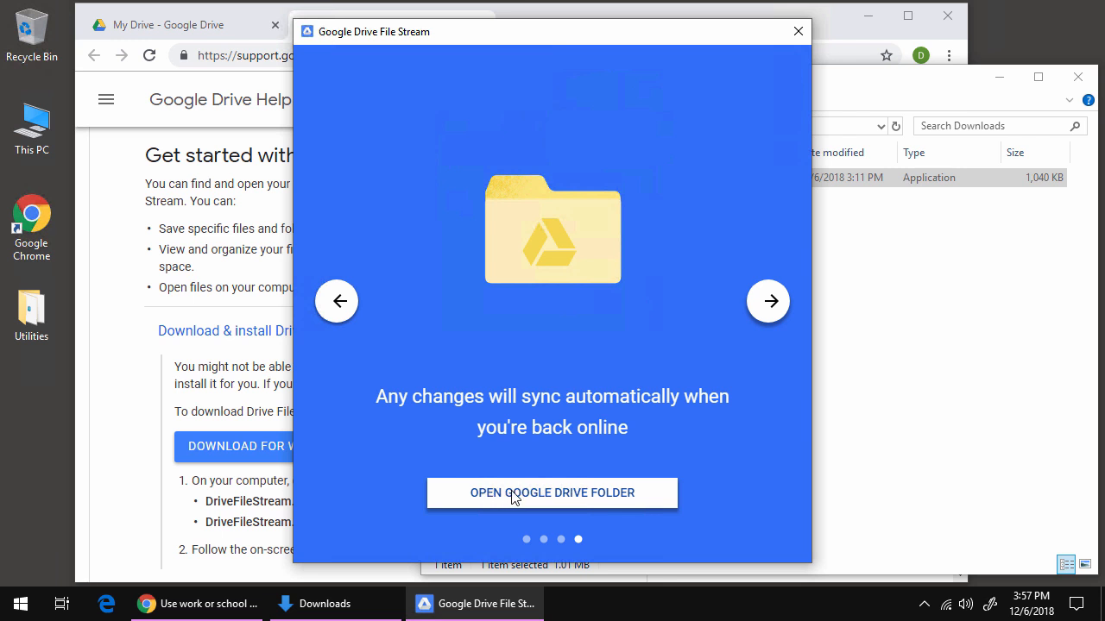
{"action": "left_click", "coordinate": [559, 494]}
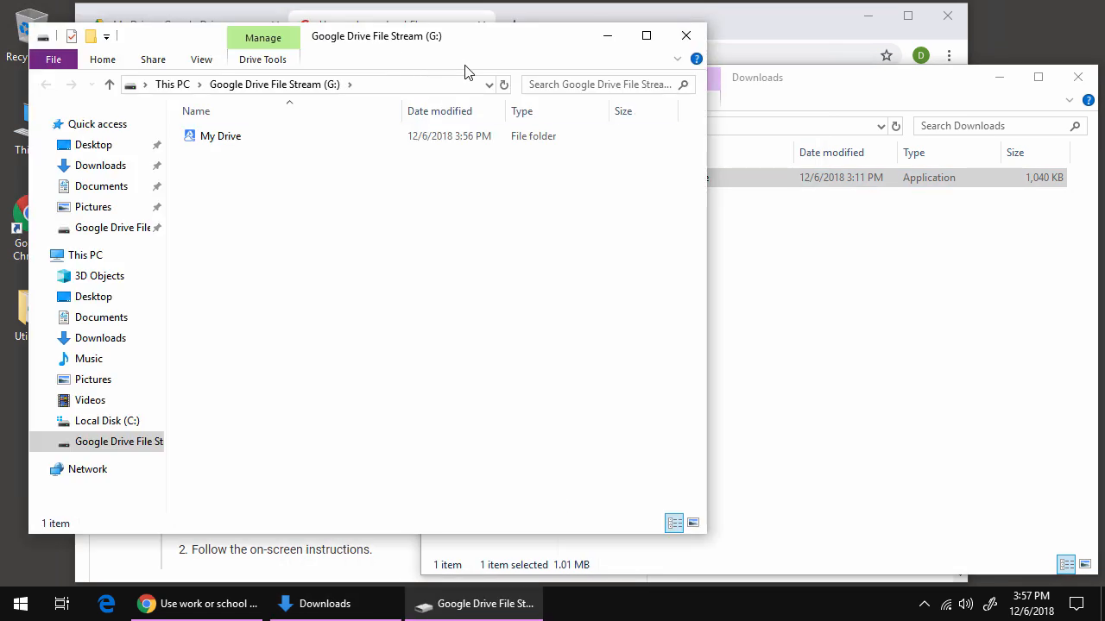
Move the G: drive window, minimize the browser and Downloads windows, and widen the navigation pane.
{"action": "left_click_drag", "start_coordinate": [473, 46], "coordinate": [679, 47]}
{"action": "left_click", "coordinate": [867, 16]}
{"action": "left_click", "coordinate": [1003, 76]}
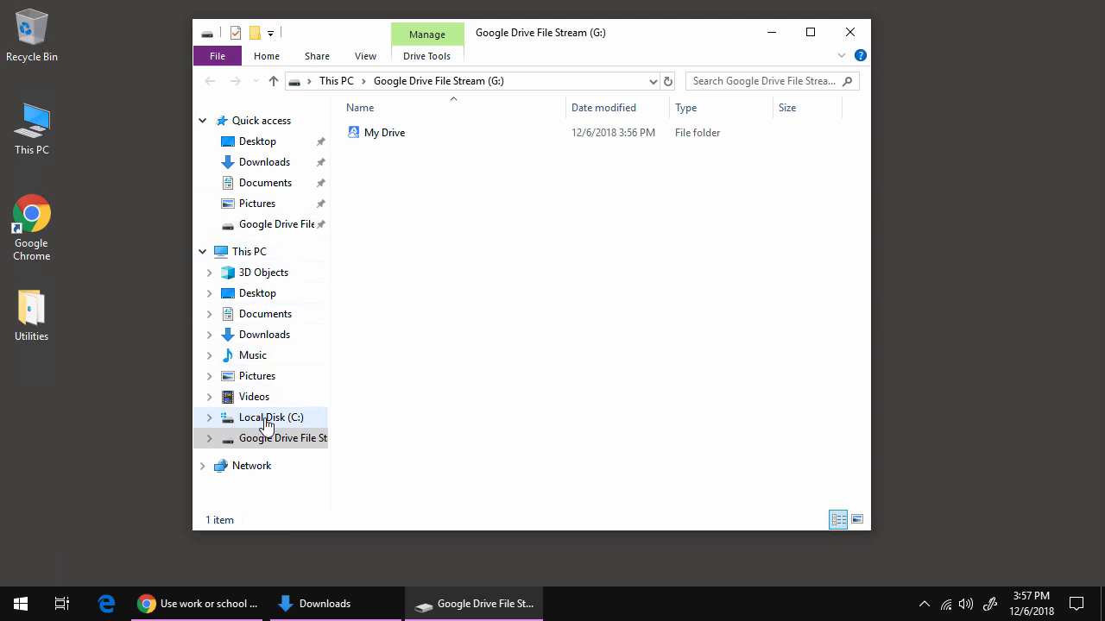
{"action": "left_click_drag", "start_coordinate": [330, 416], "coordinate": [397, 406]}
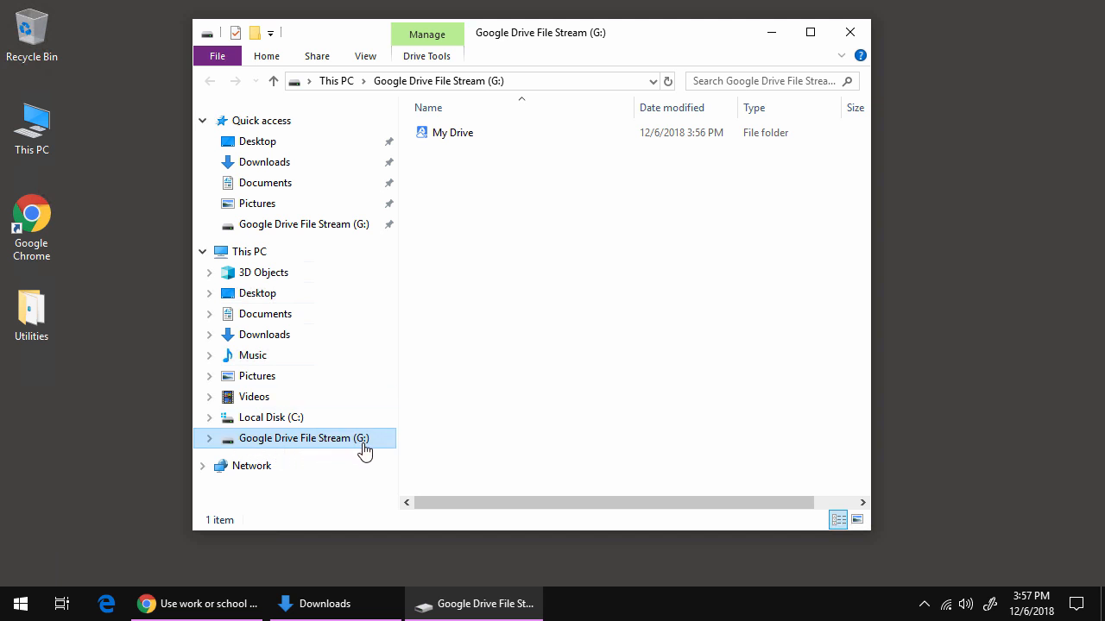
Open My Drive on the G: drive and bring back the Google Drive file list page.
{"action": "left_click", "coordinate": [462, 136]}
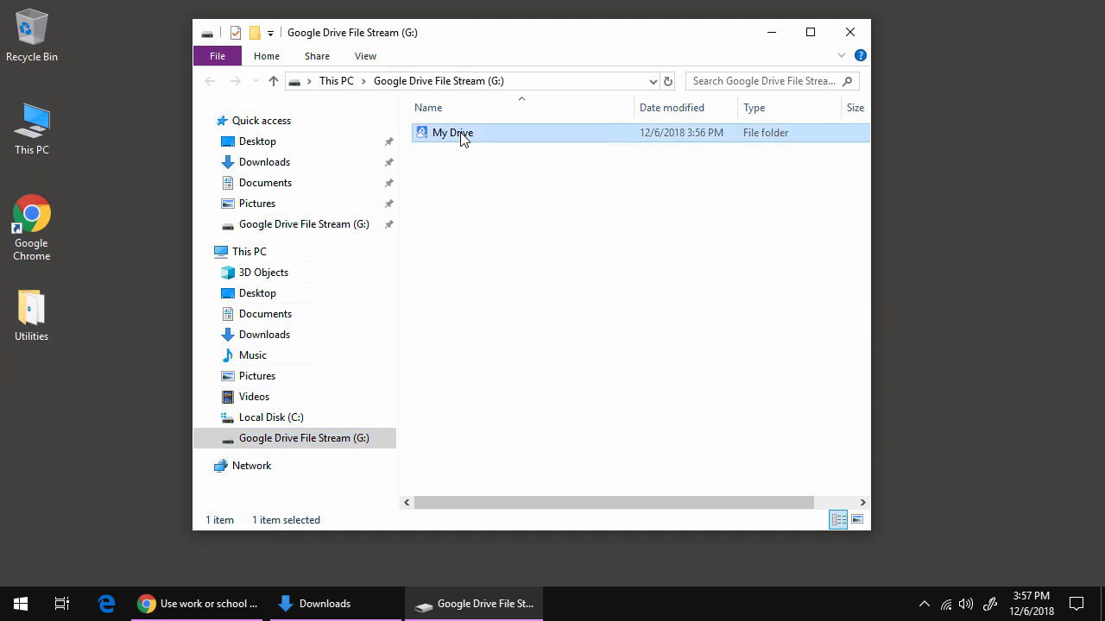
{"action": "double_click", "coordinate": [452, 135]}
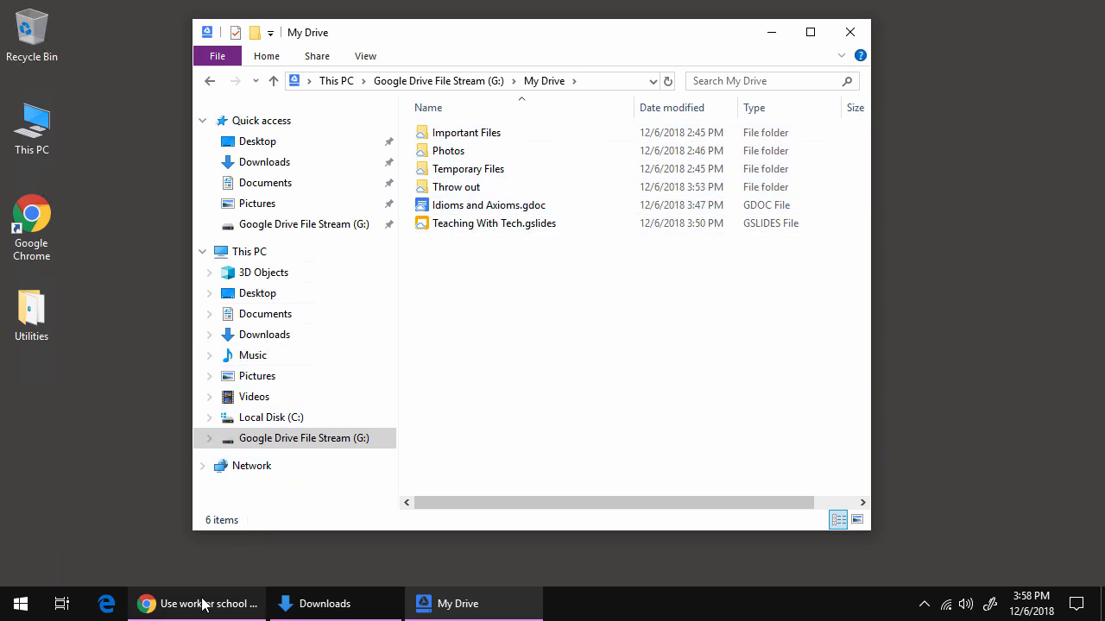
{"action": "left_click", "coordinate": [198, 603]}
{"action": "left_click", "coordinate": [216, 25]}
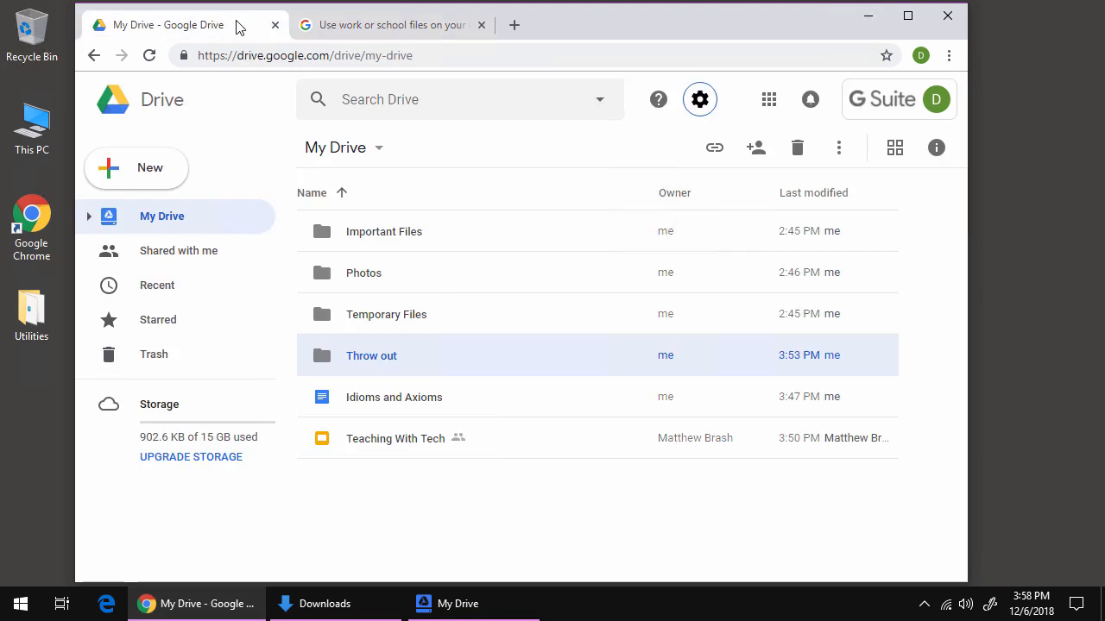
Close the Drive help tab, leaving the My Drive page in Chrome.
{"action": "left_click", "coordinate": [476, 26]}
{"action": "left_click", "coordinate": [482, 25]}
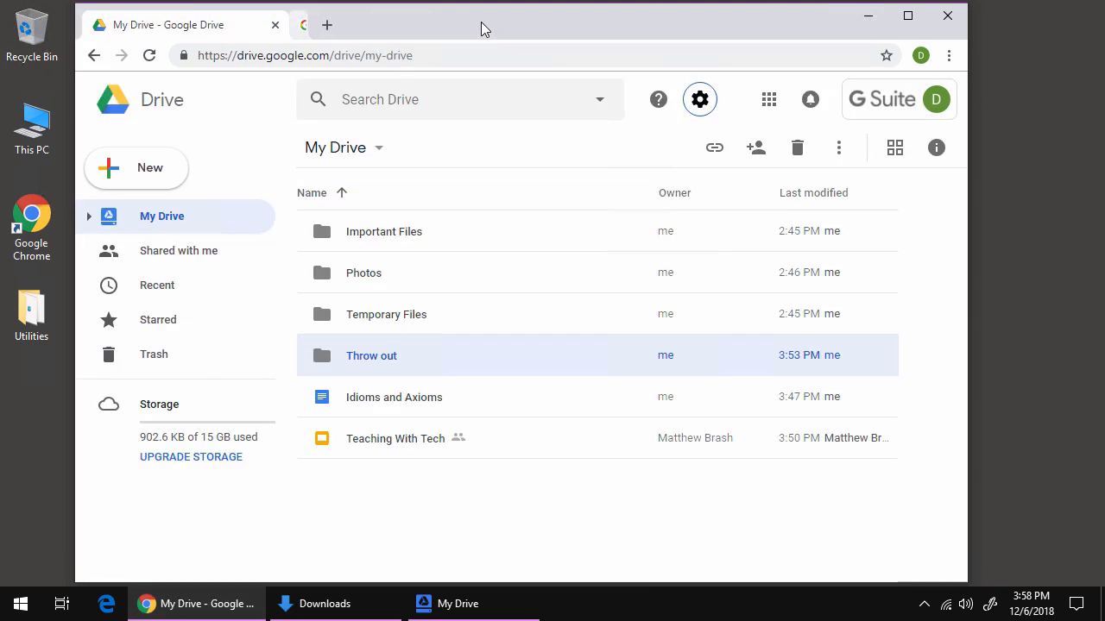
{"action": "left_click", "coordinate": [371, 248]}
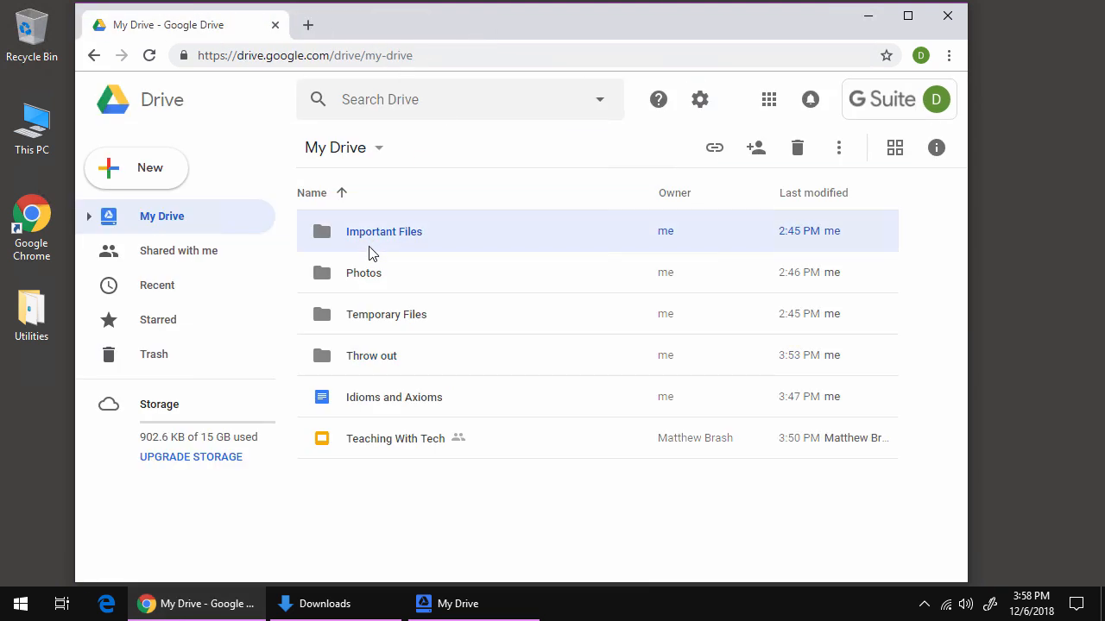
Close the Downloads window and snap the My Drive folder window to the right half.
{"action": "right_click", "coordinate": [363, 605]}
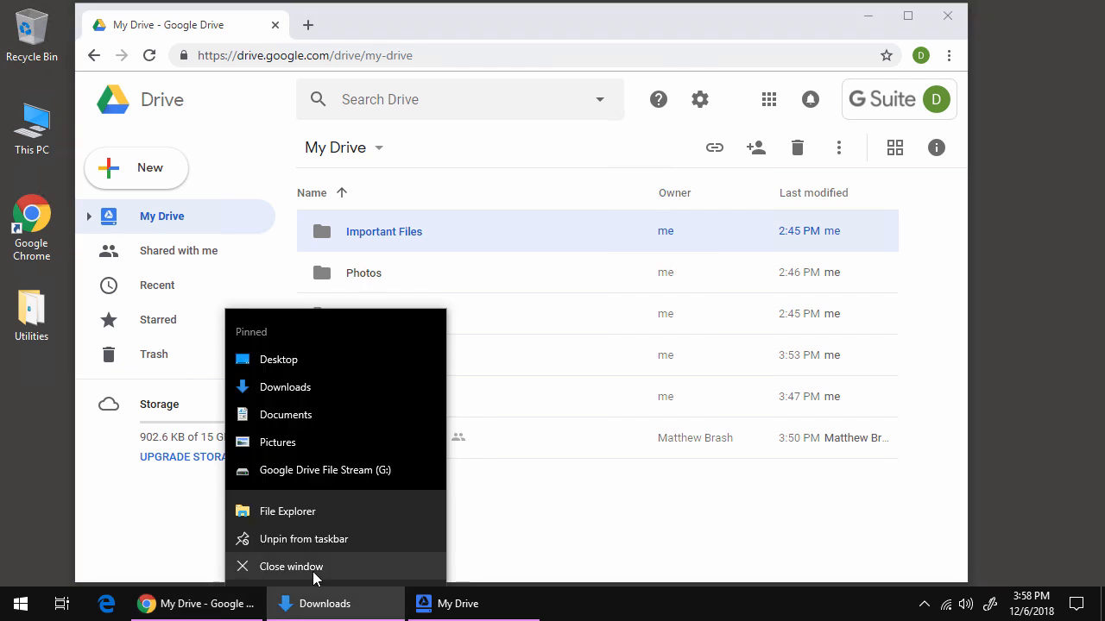
{"action": "left_click", "coordinate": [293, 571]}
{"action": "left_click", "coordinate": [309, 602]}
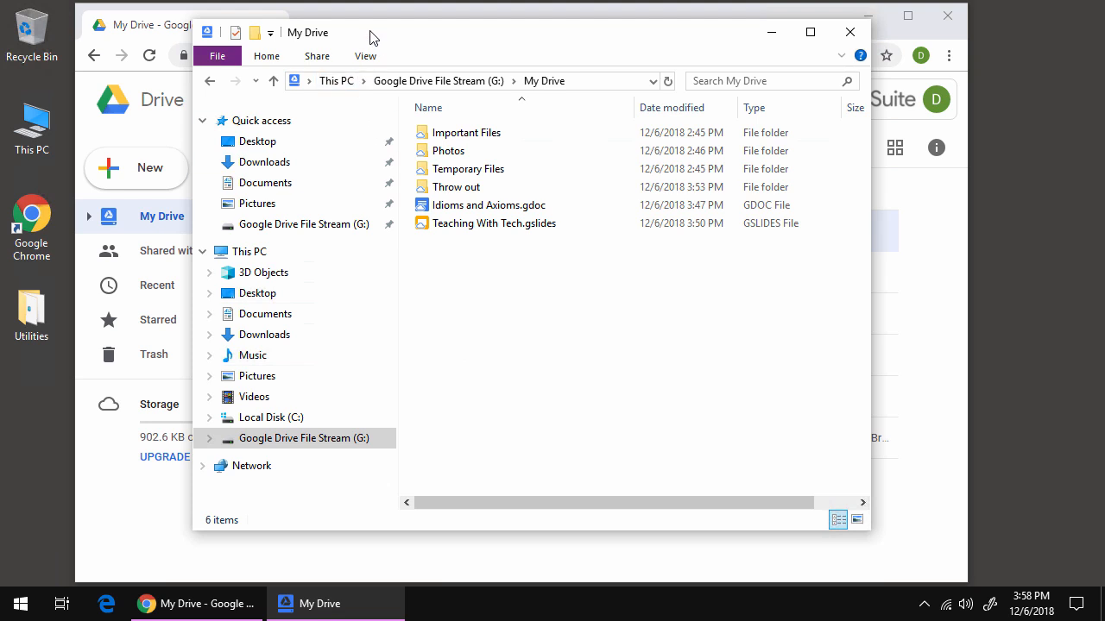
{"action": "left_click_drag", "start_coordinate": [380, 34], "coordinate": [1101, 180]}
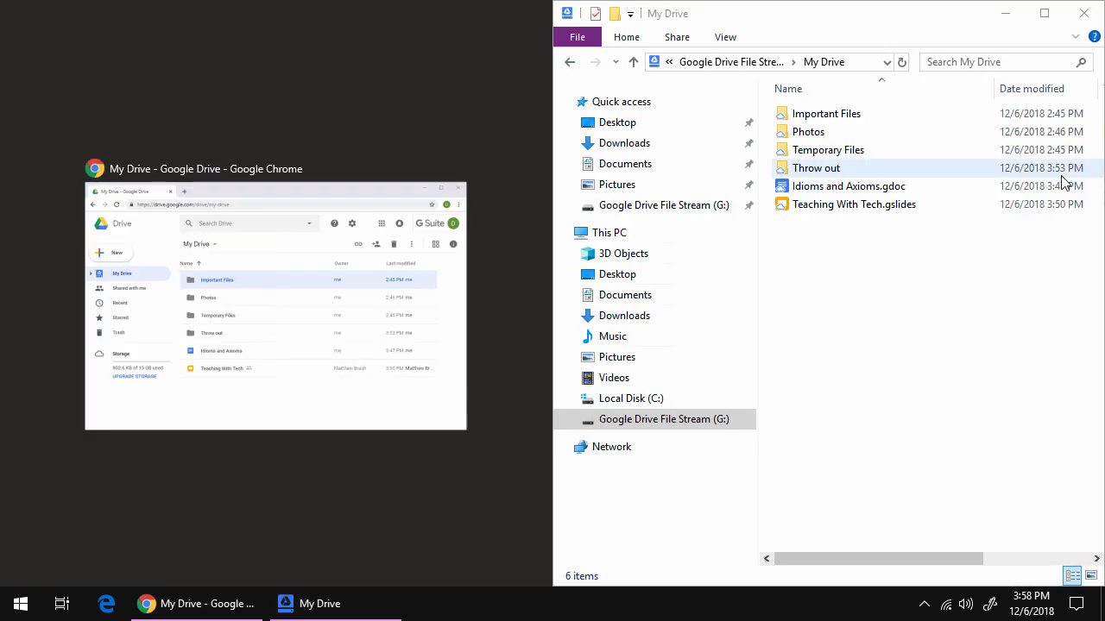
Place Chrome on the left, widen it, and delete the Throw out folder from G:\My Drive.
{"action": "left_click", "coordinate": [293, 228]}
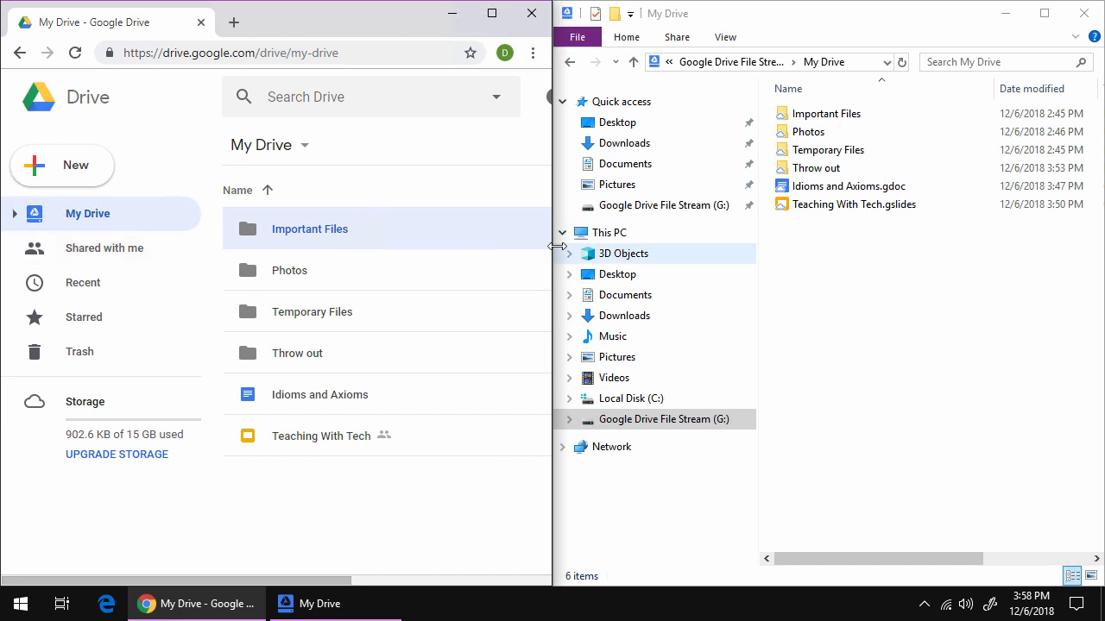
{"action": "left_click_drag", "start_coordinate": [552, 245], "coordinate": [656, 240]}
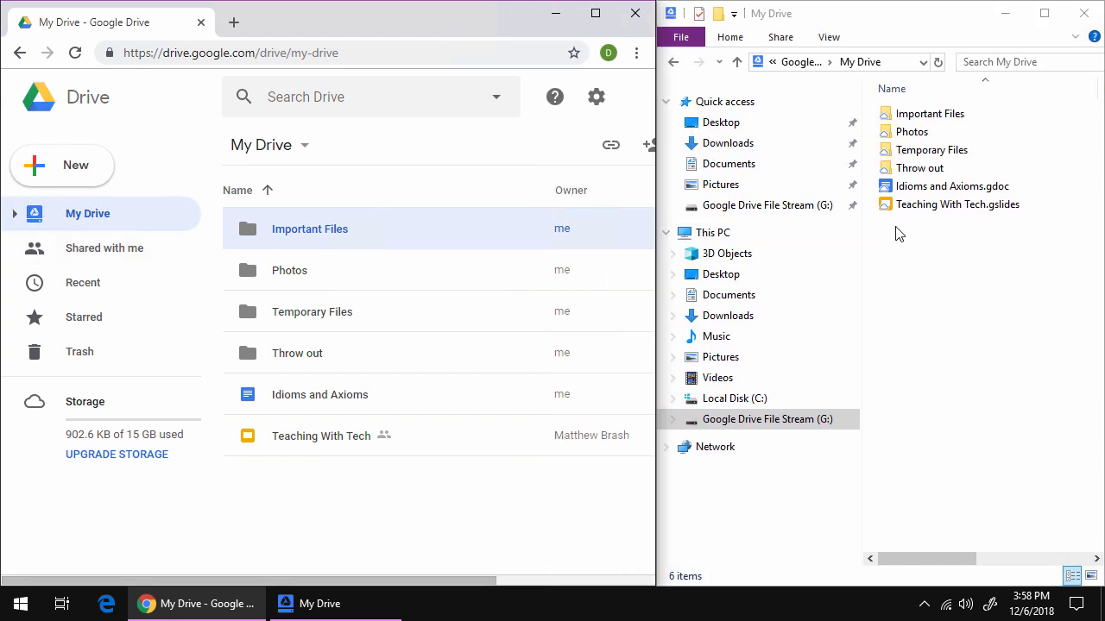
{"action": "left_click", "coordinate": [908, 172]}
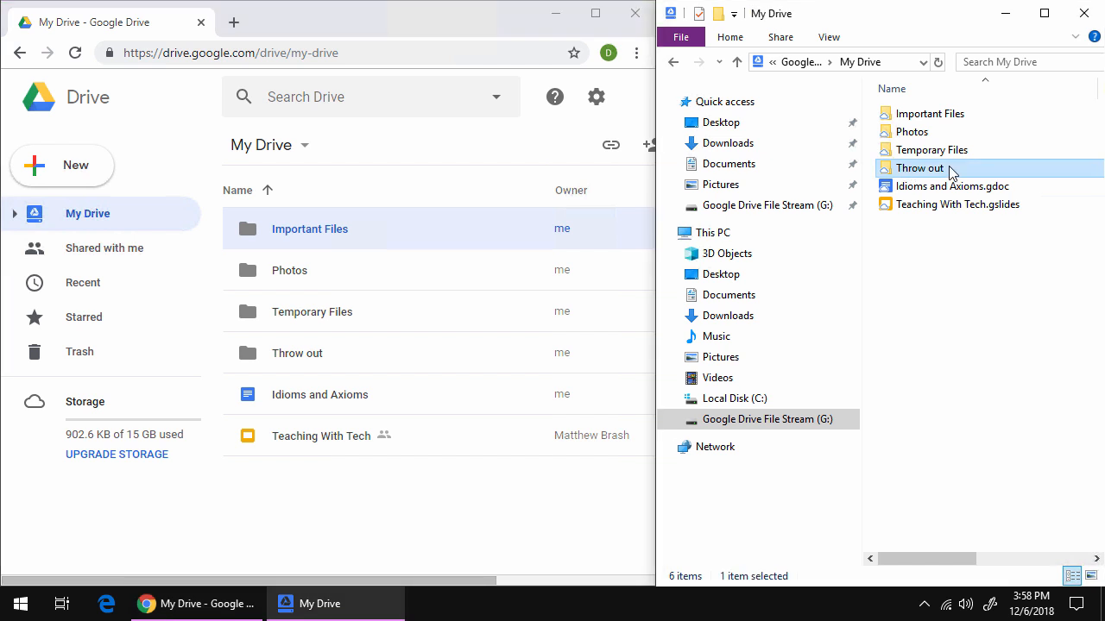
{"action": "key", "text": "Delete"}
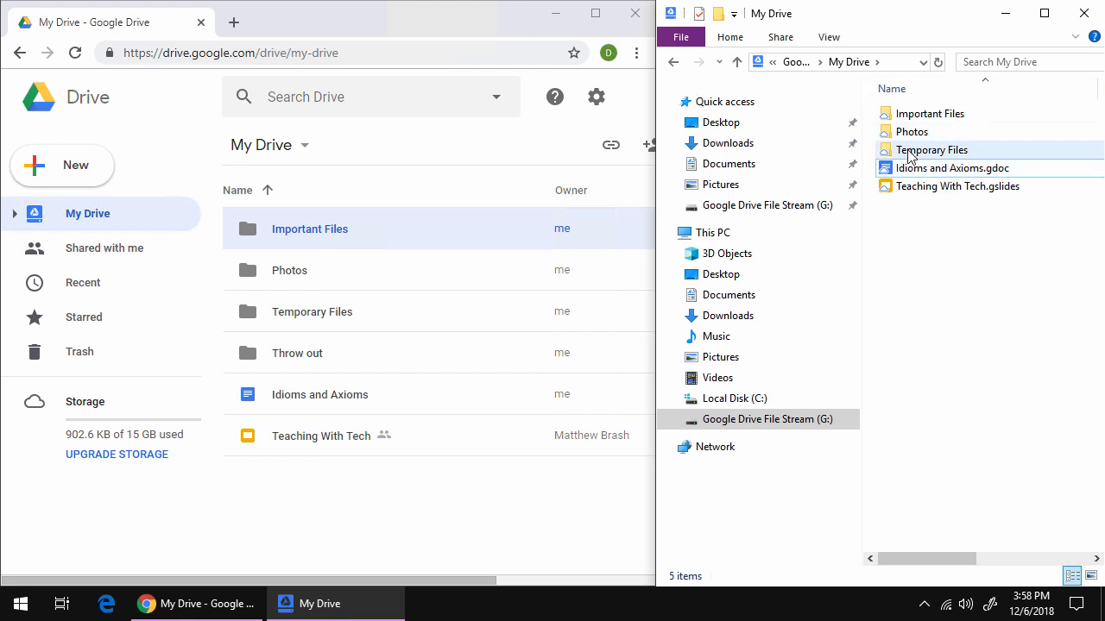
{"action": "left_click", "coordinate": [924, 605]}
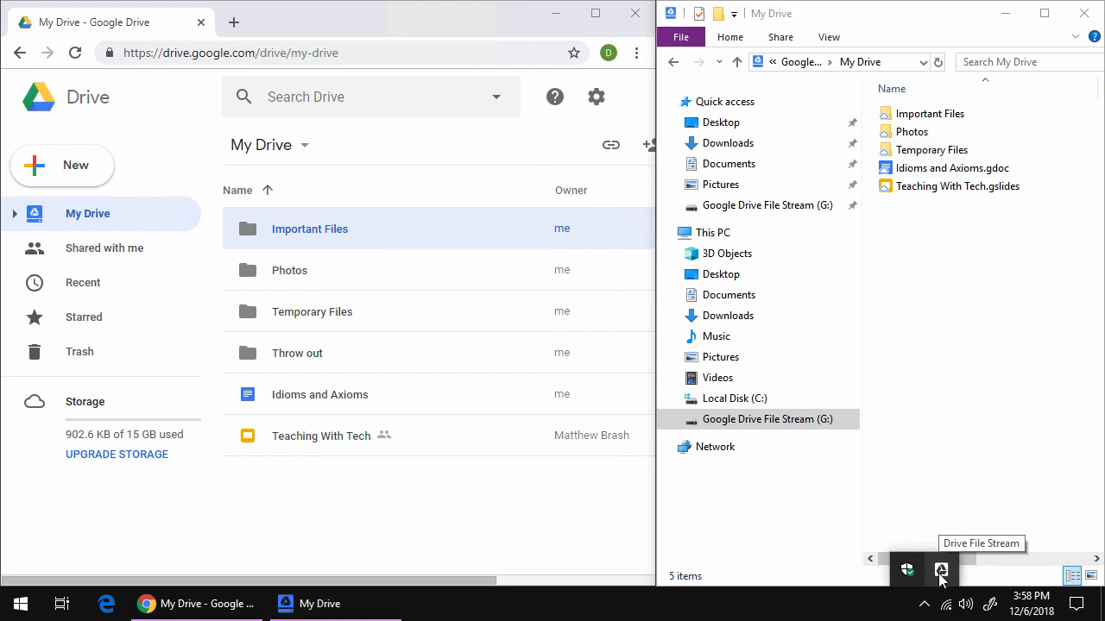
{"action": "left_click", "coordinate": [941, 572]}
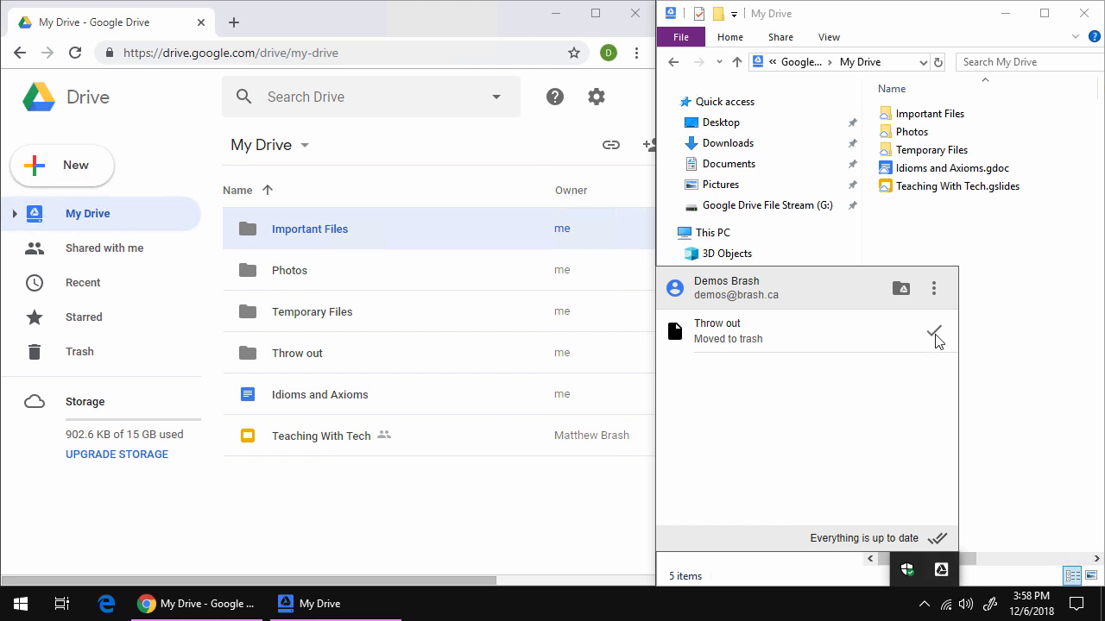
{"action": "left_click", "coordinate": [986, 325]}
{"action": "left_click", "coordinate": [472, 531]}
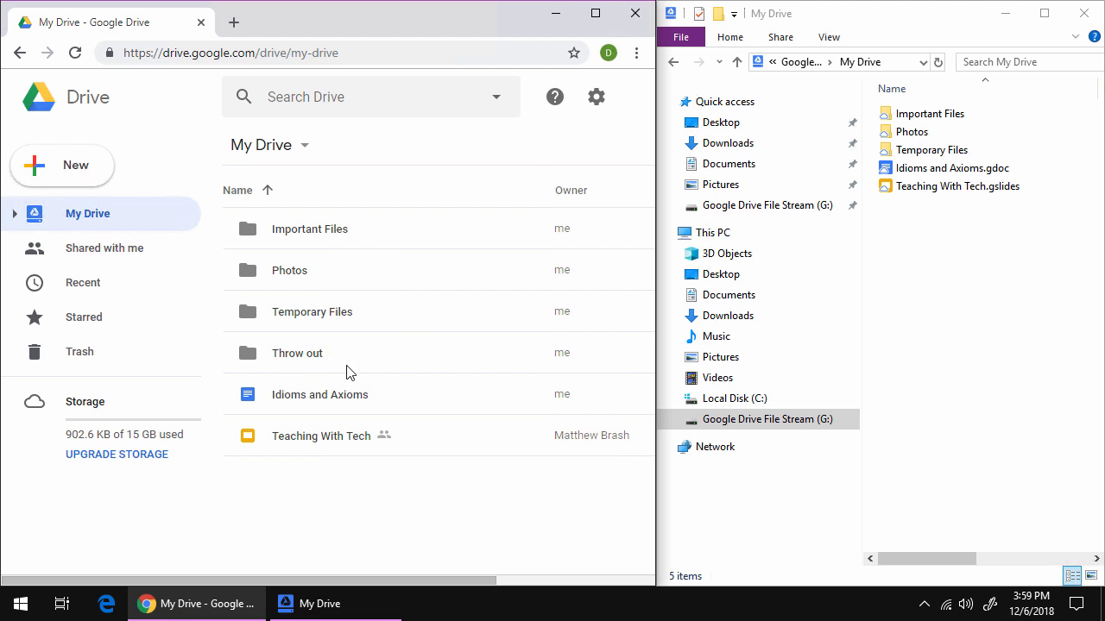
Open Idioms and Axioms.gdoc from the Explorer My Drive window as a Google Doc in Chrome.
{"action": "left_click", "coordinate": [975, 235]}
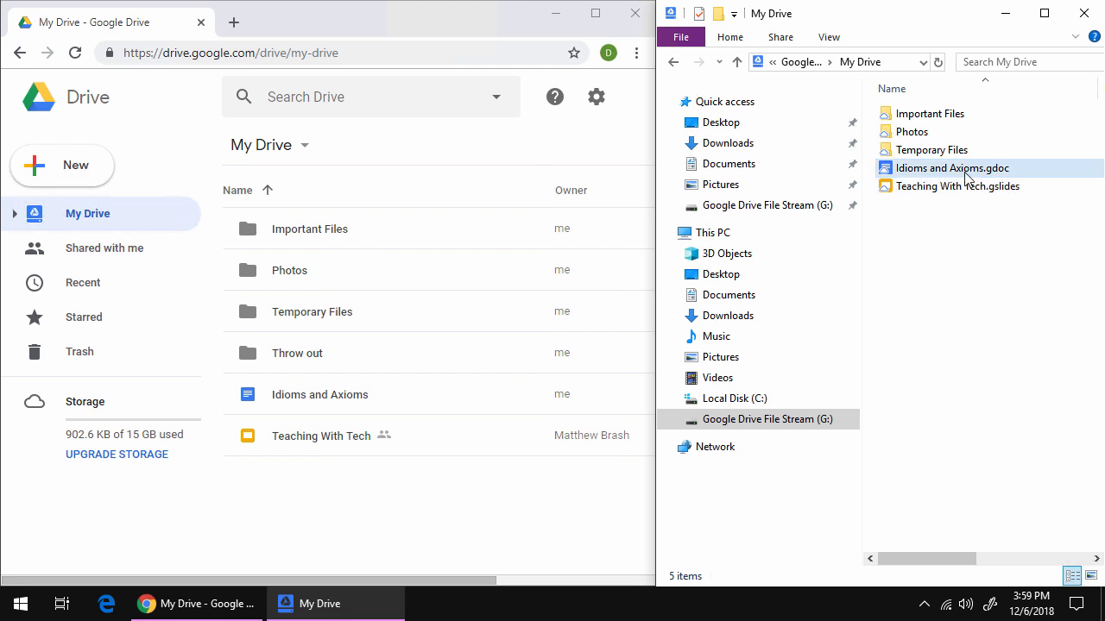
{"action": "double_click", "coordinate": [909, 173]}
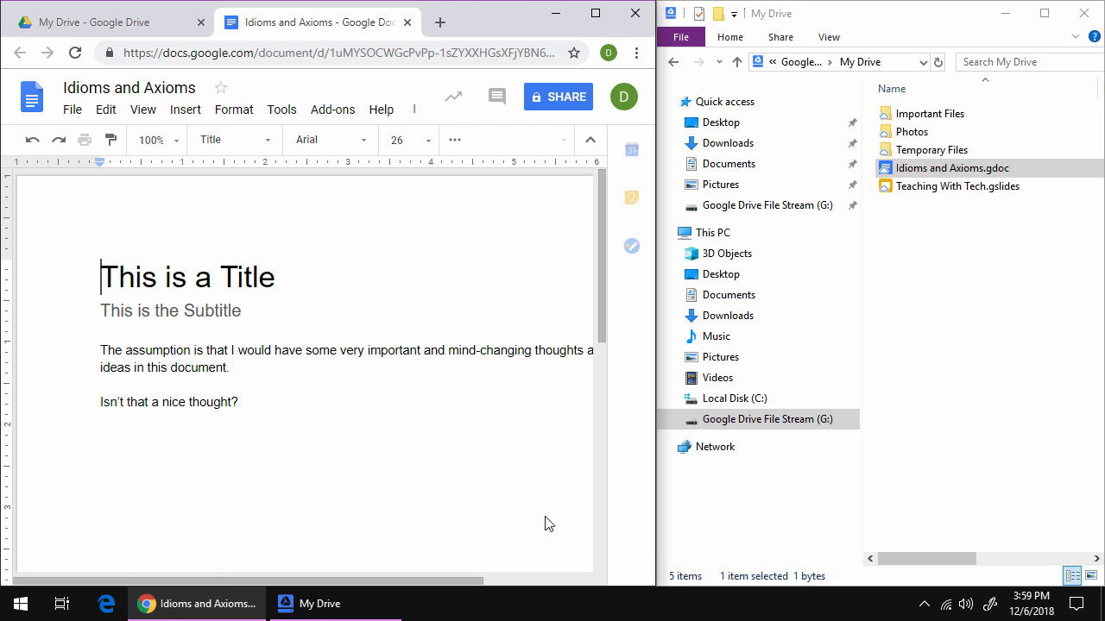
Hide the side panel and change the document title from Idioms and Axioms to 'Sample Document'.
{"action": "left_click", "coordinate": [636, 568]}
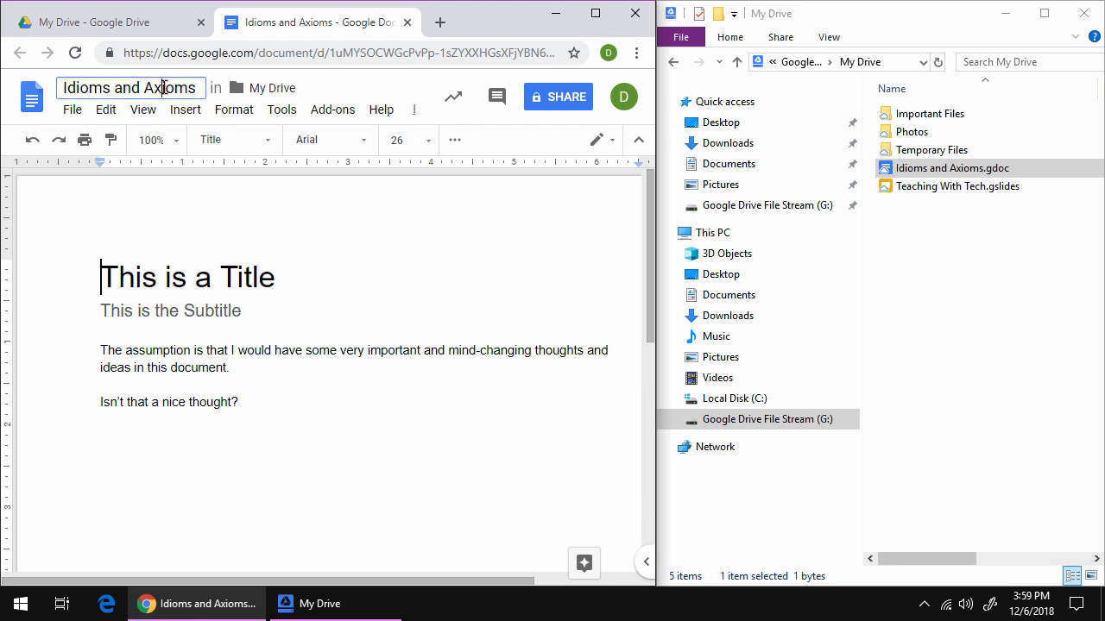
{"action": "left_click", "coordinate": [118, 89]}
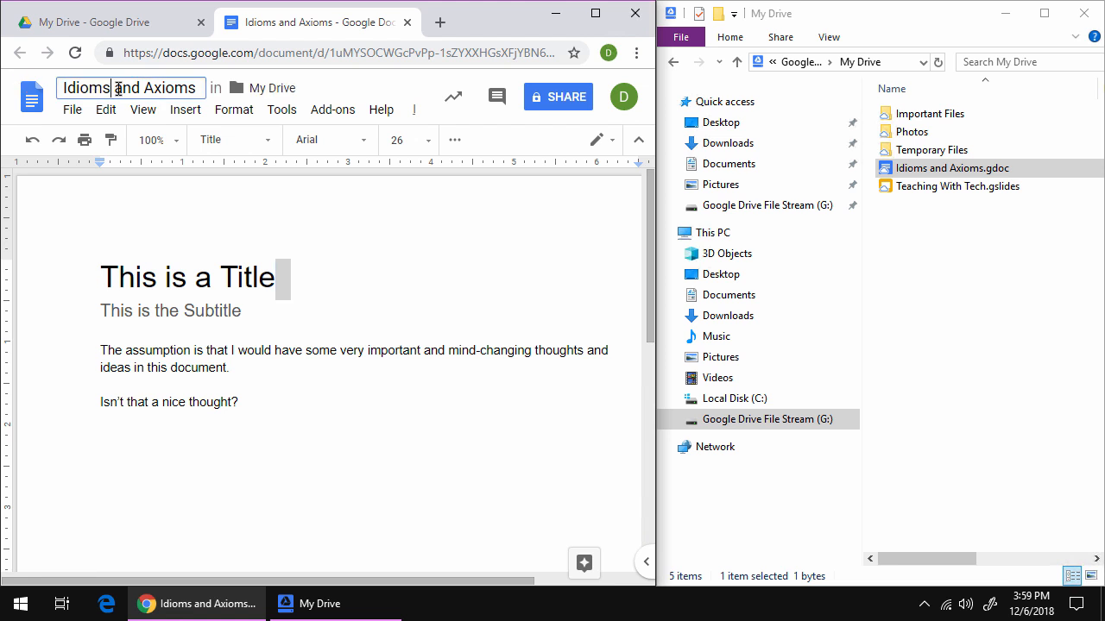
{"action": "key", "text": "super+a"}
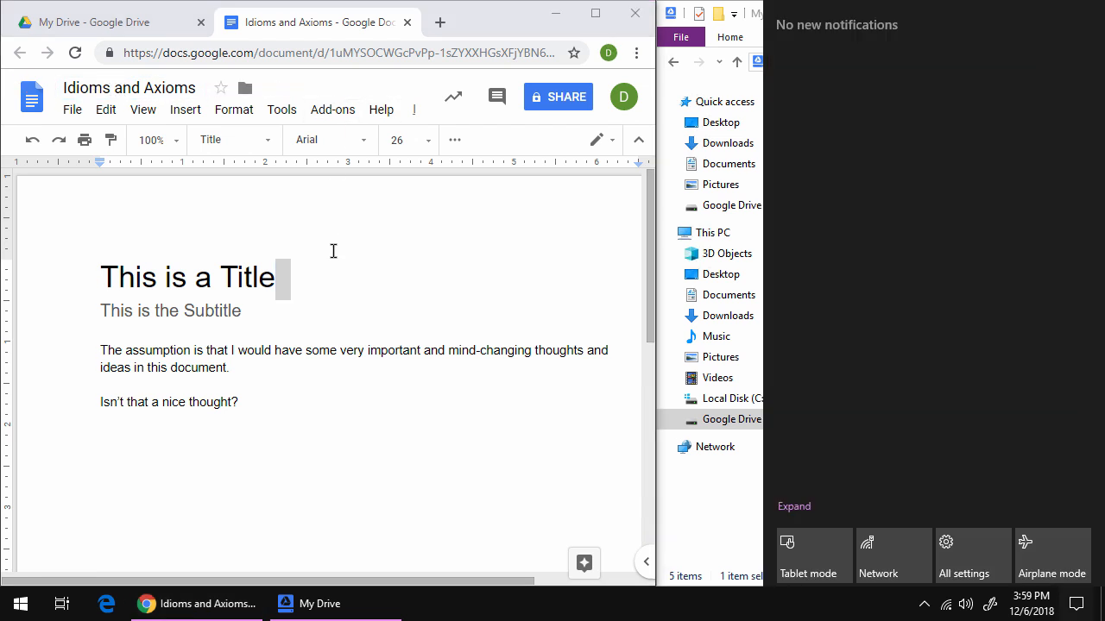
{"action": "left_click", "coordinate": [333, 249]}
{"action": "left_click", "coordinate": [148, 86]}
{"action": "type", "text": "Samp"}
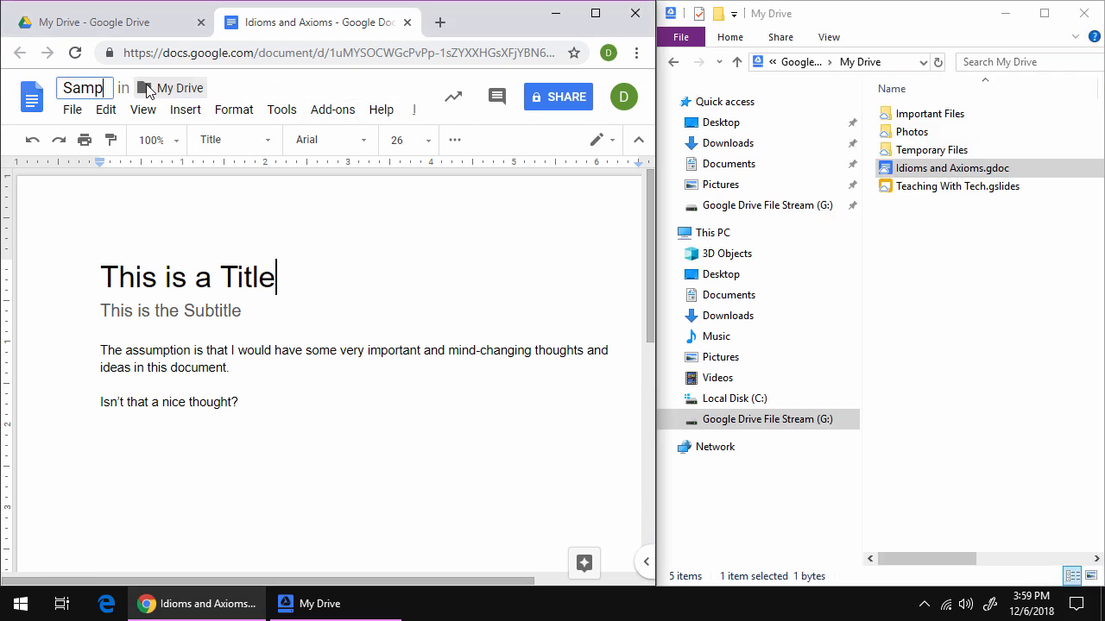
{"action": "type", "text": "le Document"}
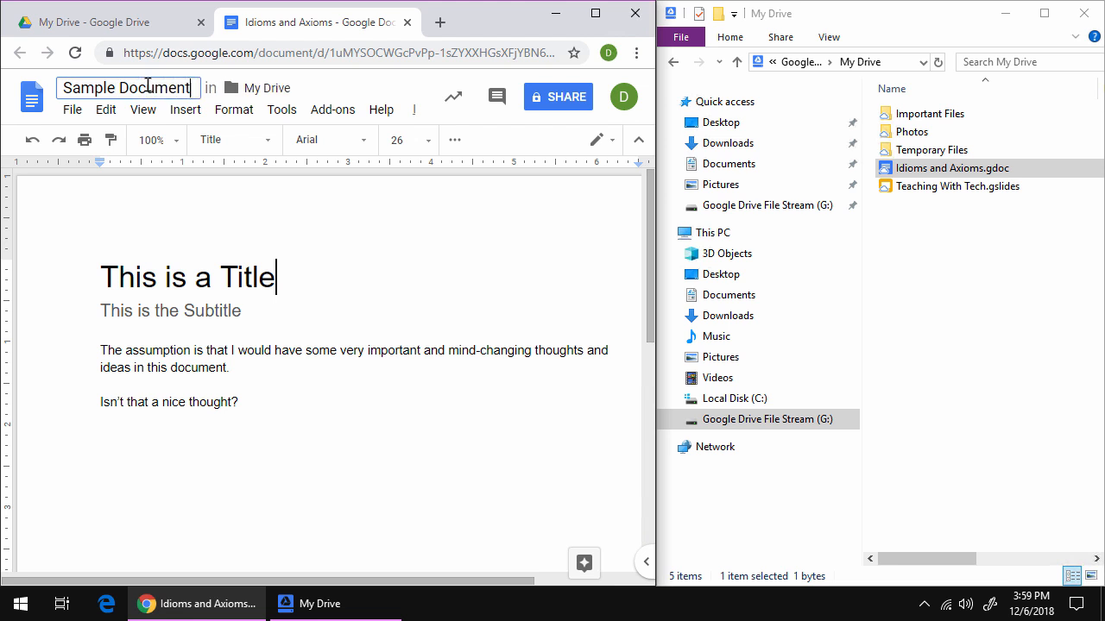
{"action": "key", "text": "Return"}
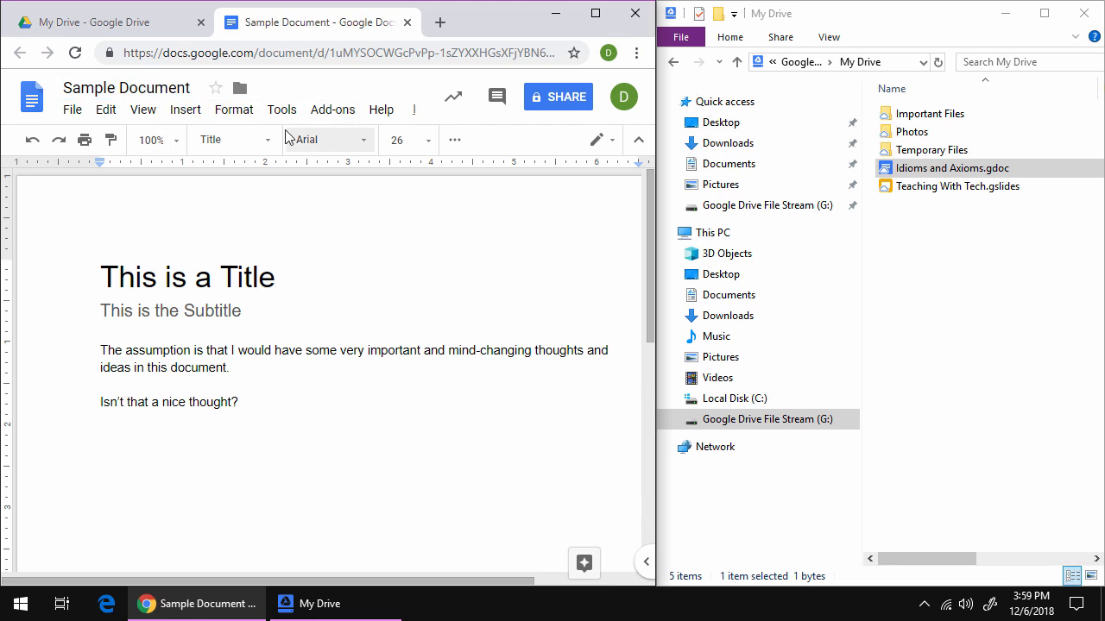
{"action": "left_click", "coordinate": [269, 201]}
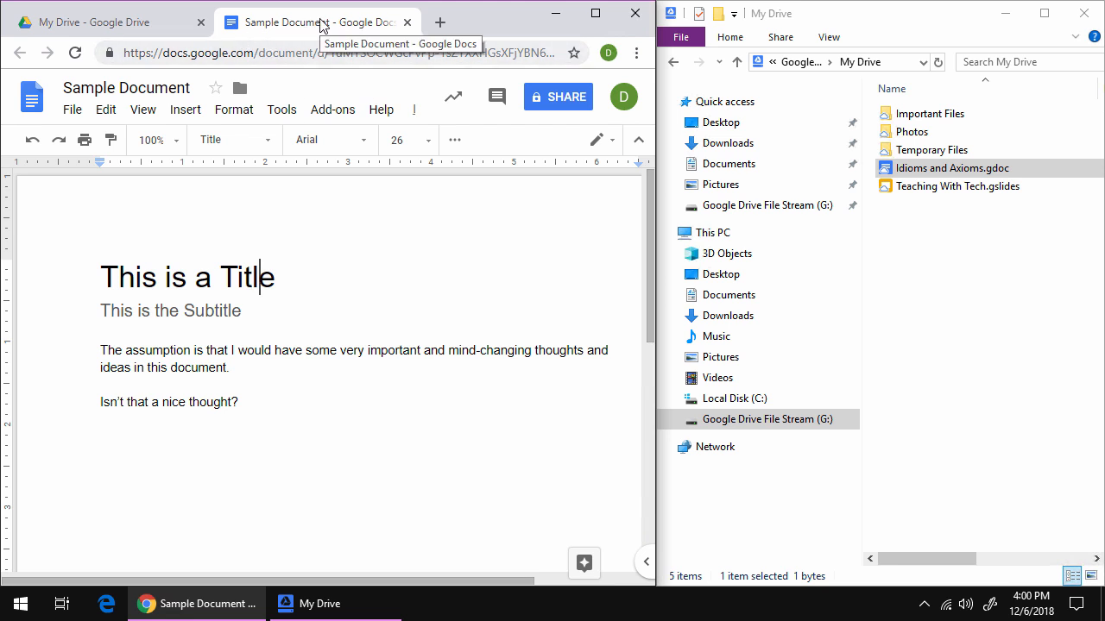
Check Drive File Stream's tray status and see Explorer now listing Sample Document.gdoc.
{"action": "left_click", "coordinate": [925, 604]}
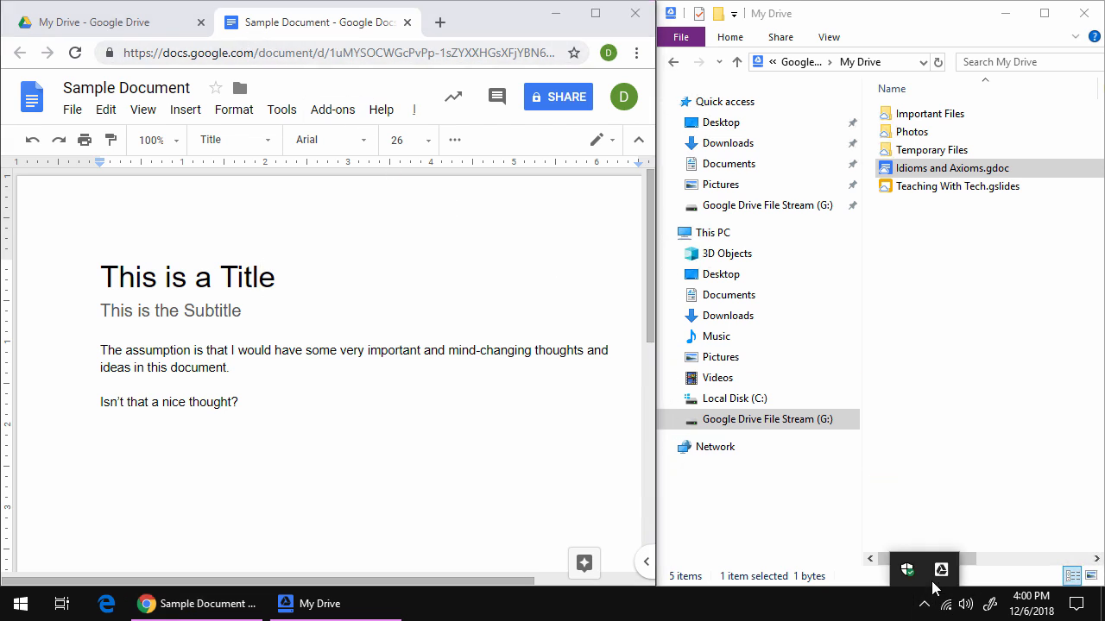
{"action": "left_click", "coordinate": [941, 570]}
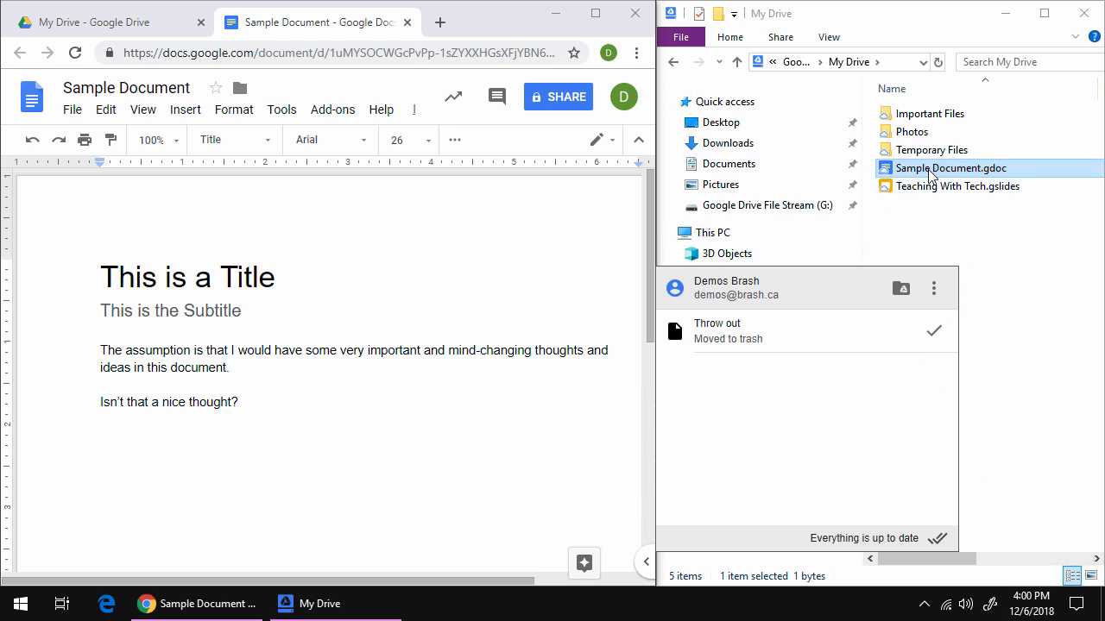
{"action": "left_click", "coordinate": [922, 210]}
{"action": "mouse_move", "coordinate": [950, 173]}
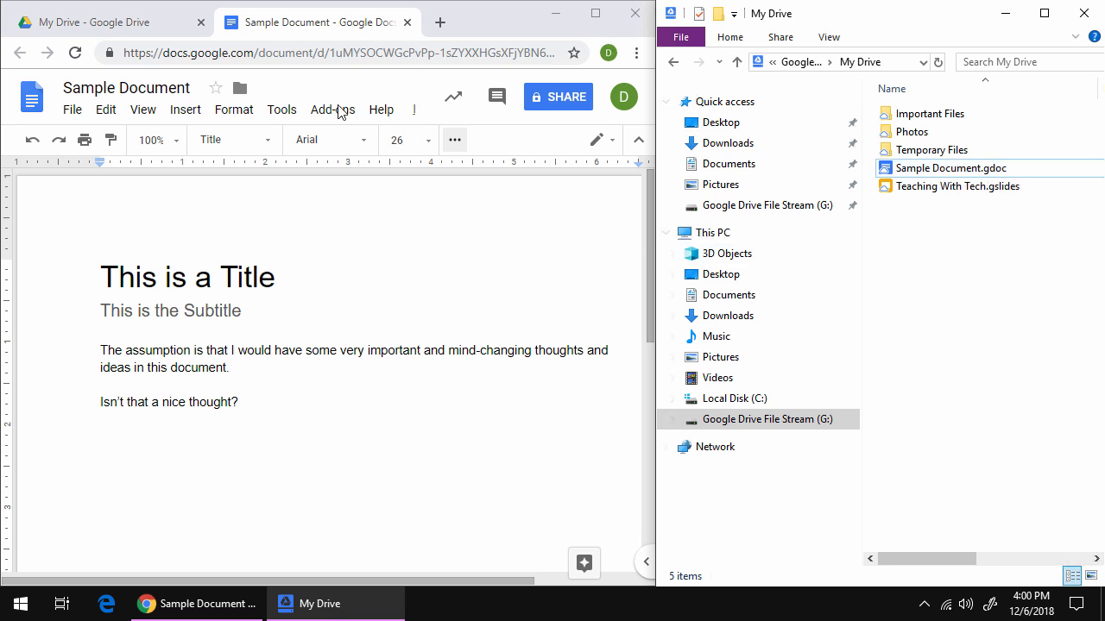
{"action": "left_click", "coordinate": [406, 28]}
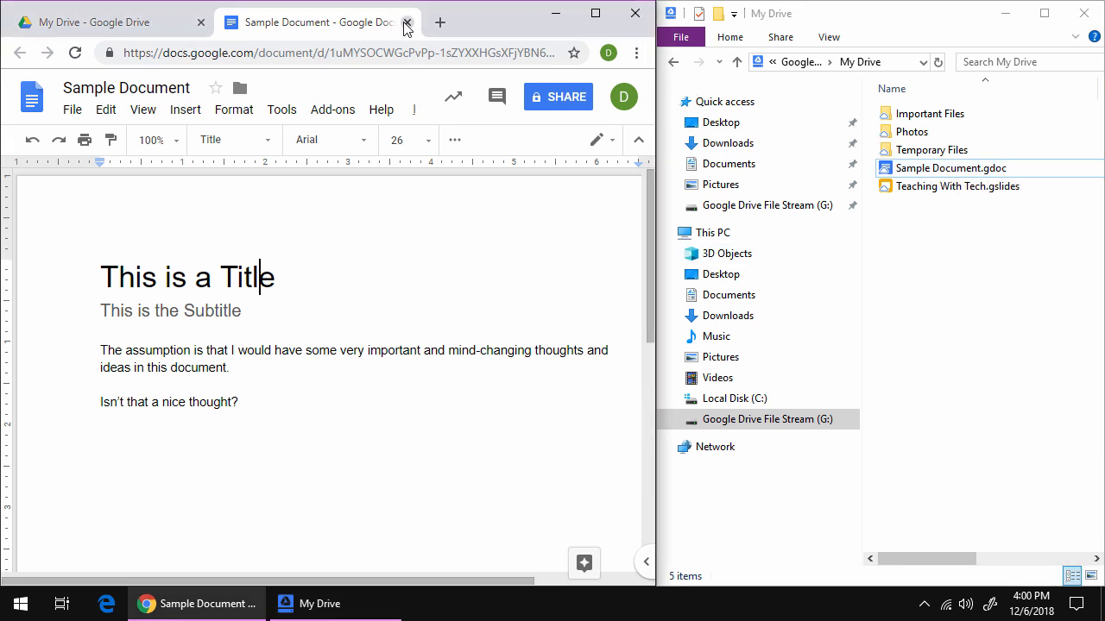
Close the Sample Document tab, reload Drive, and move Teaching With Tech into Important Files.
{"action": "left_click", "coordinate": [406, 24]}
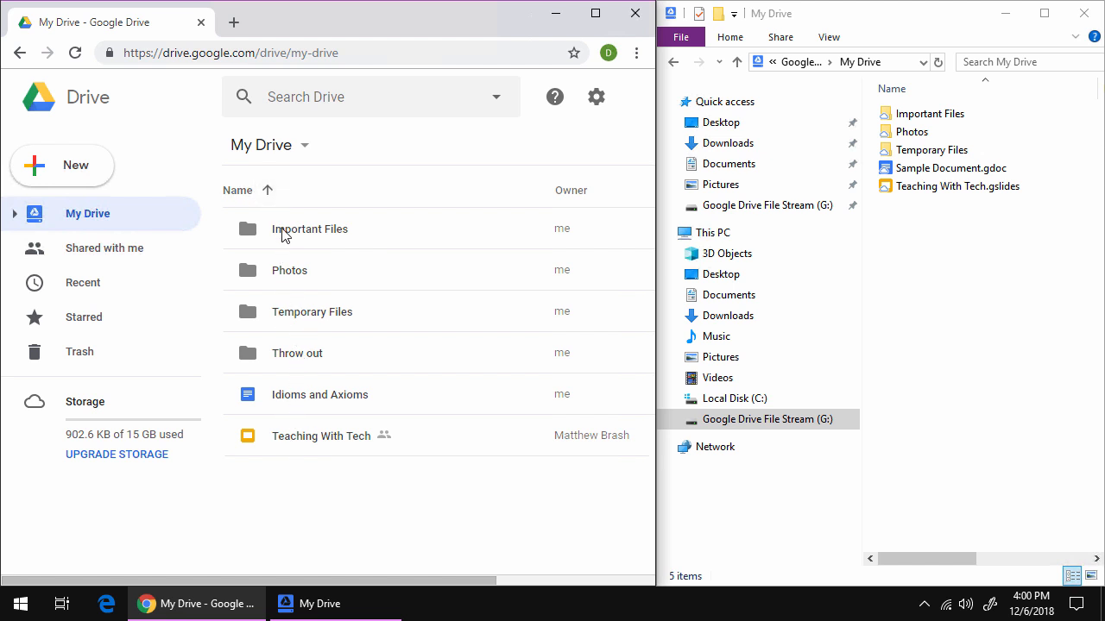
{"action": "left_click", "coordinate": [75, 53]}
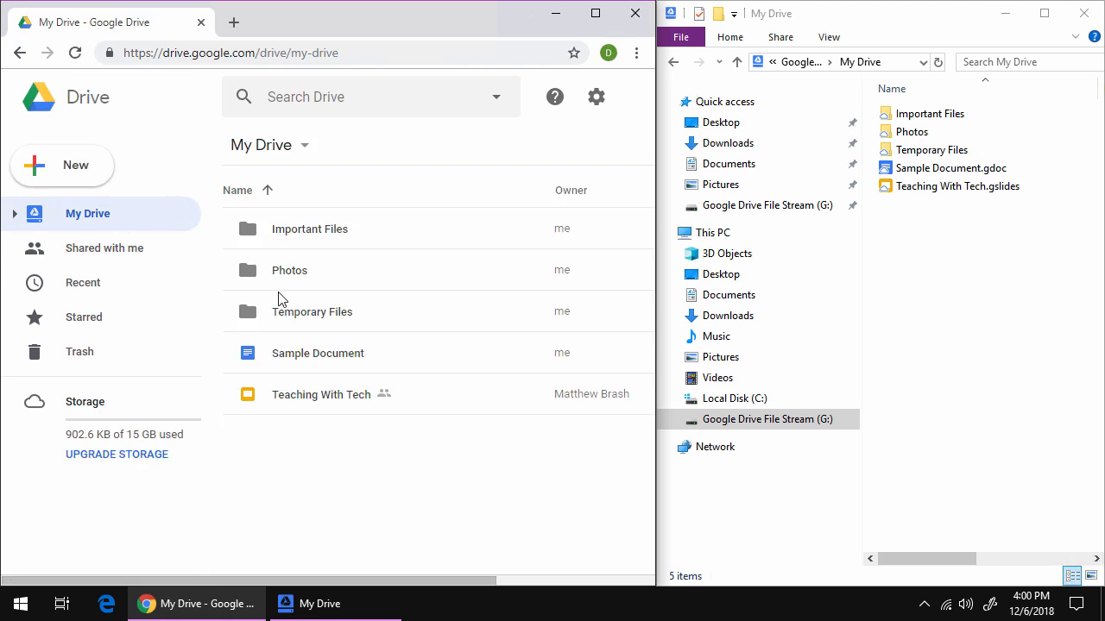
{"action": "left_click", "coordinate": [295, 407]}
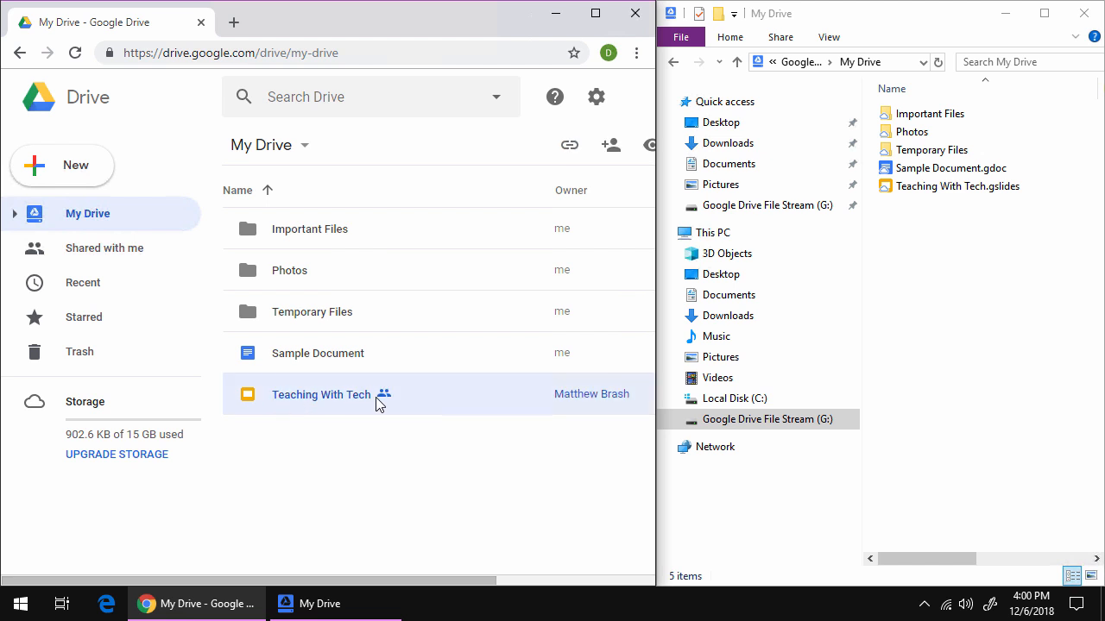
{"action": "left_click_drag", "start_coordinate": [337, 399], "coordinate": [317, 243]}
{"action": "left_click_drag", "start_coordinate": [306, 236], "coordinate": [306, 236]}
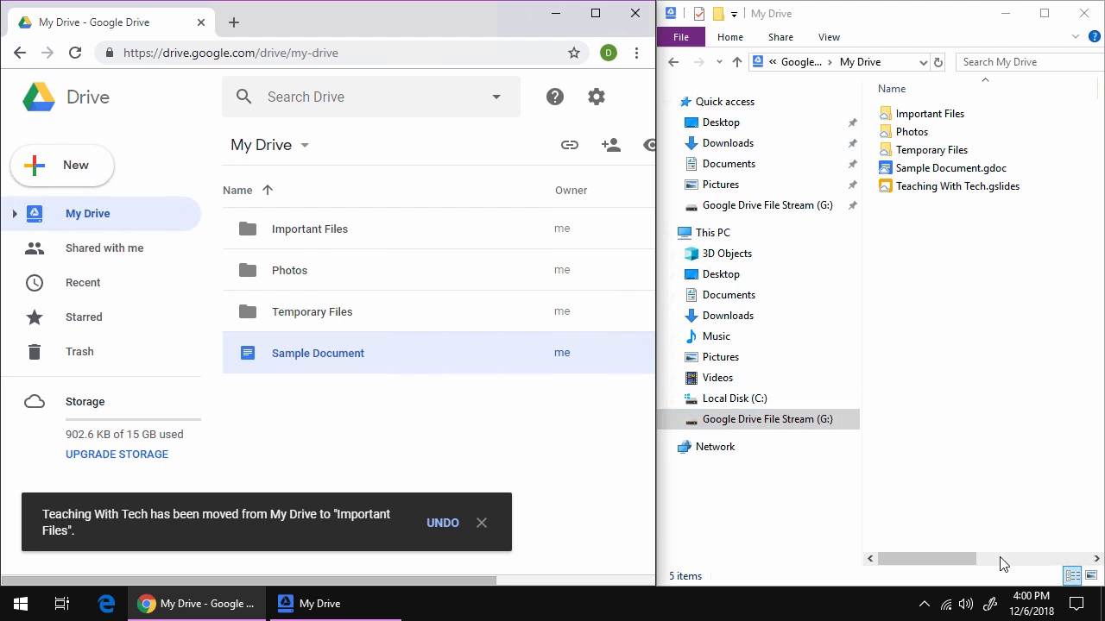
Confirm in the Drive File Stream tray panel that everything is up to date.
{"action": "left_click", "coordinate": [924, 606]}
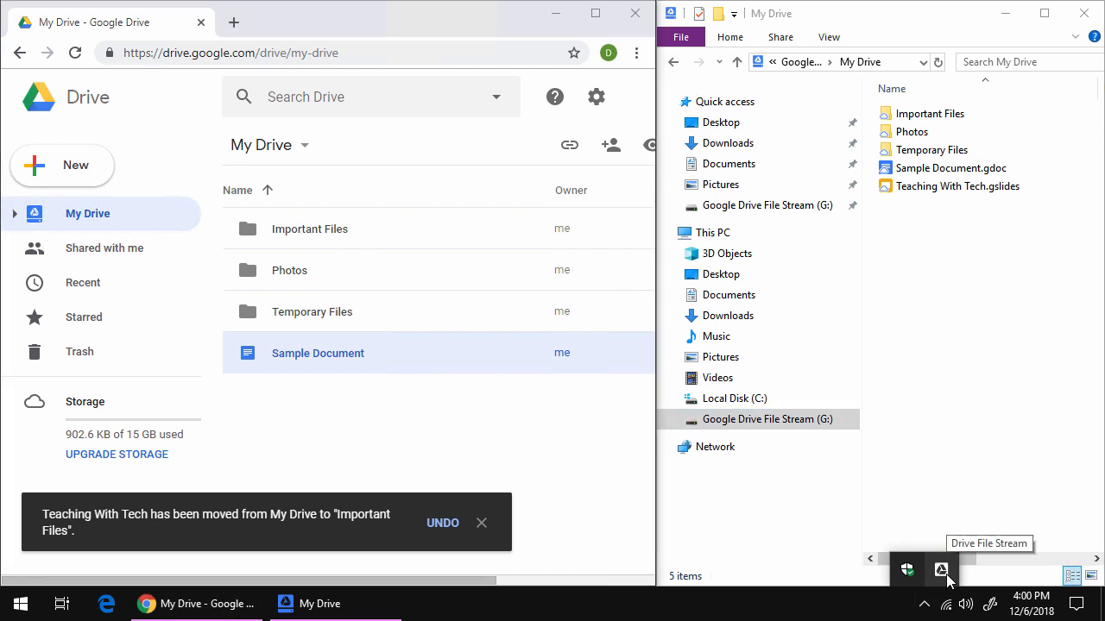
{"action": "left_click", "coordinate": [941, 571]}
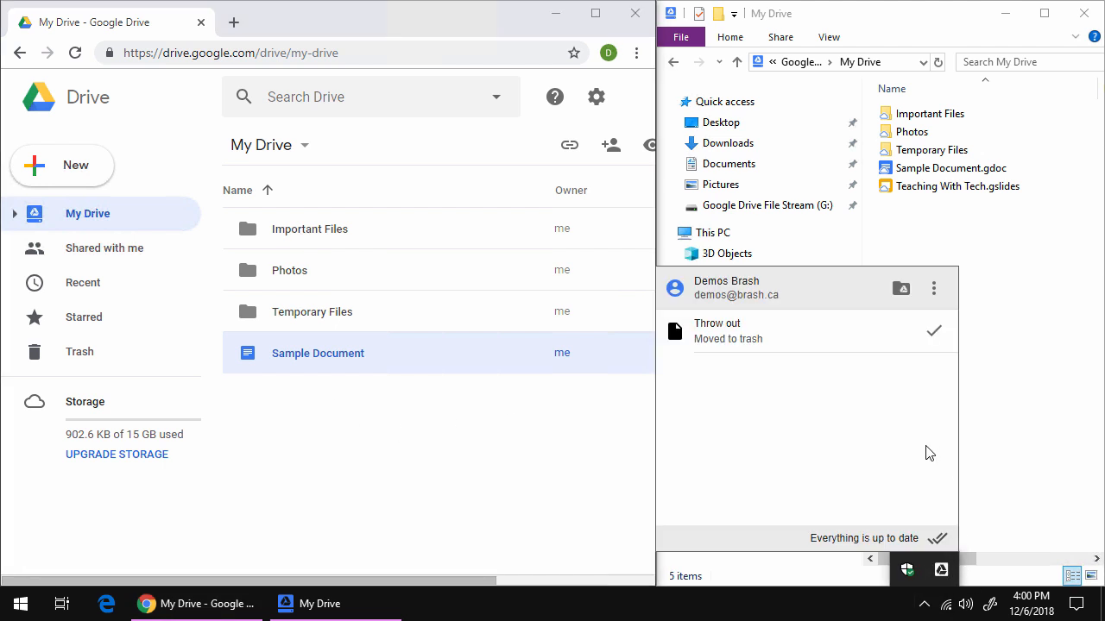
{"action": "left_click", "coordinate": [1008, 402]}
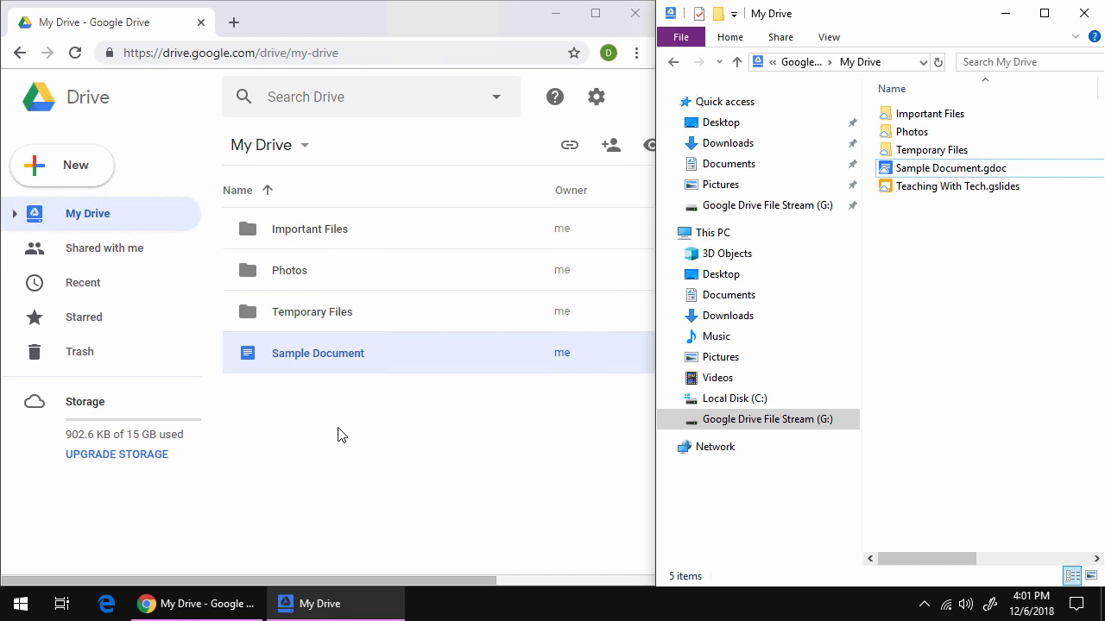
Look inside the Photos folder in Explorer, then open the Temporary Files folder.
{"action": "left_click", "coordinate": [338, 435]}
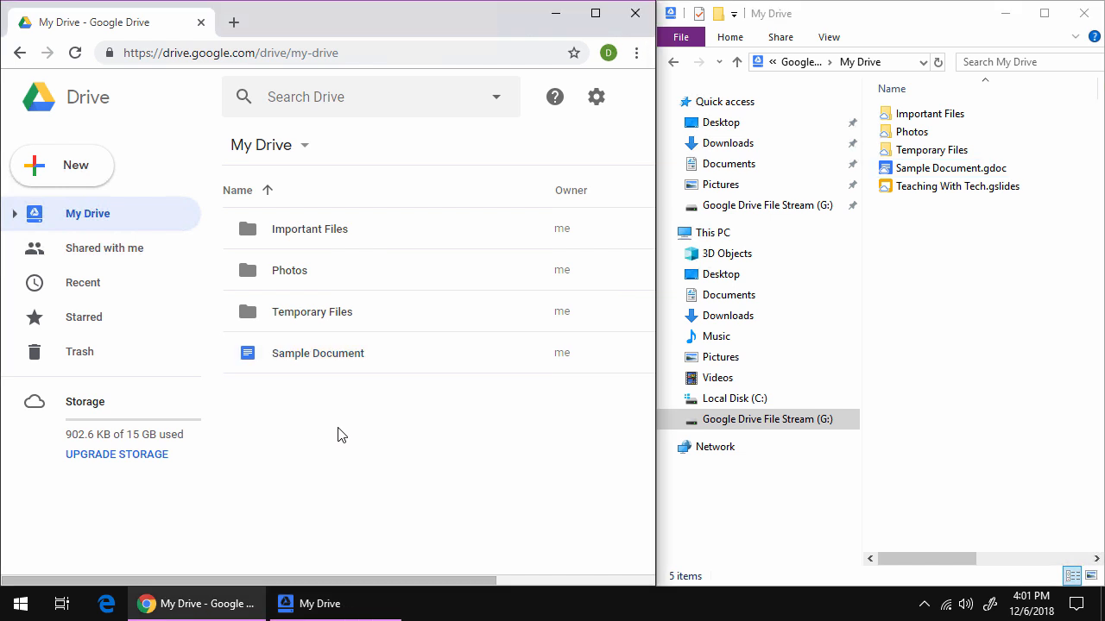
{"action": "double_click", "coordinate": [913, 133]}
{"action": "left_click", "coordinate": [802, 62]}
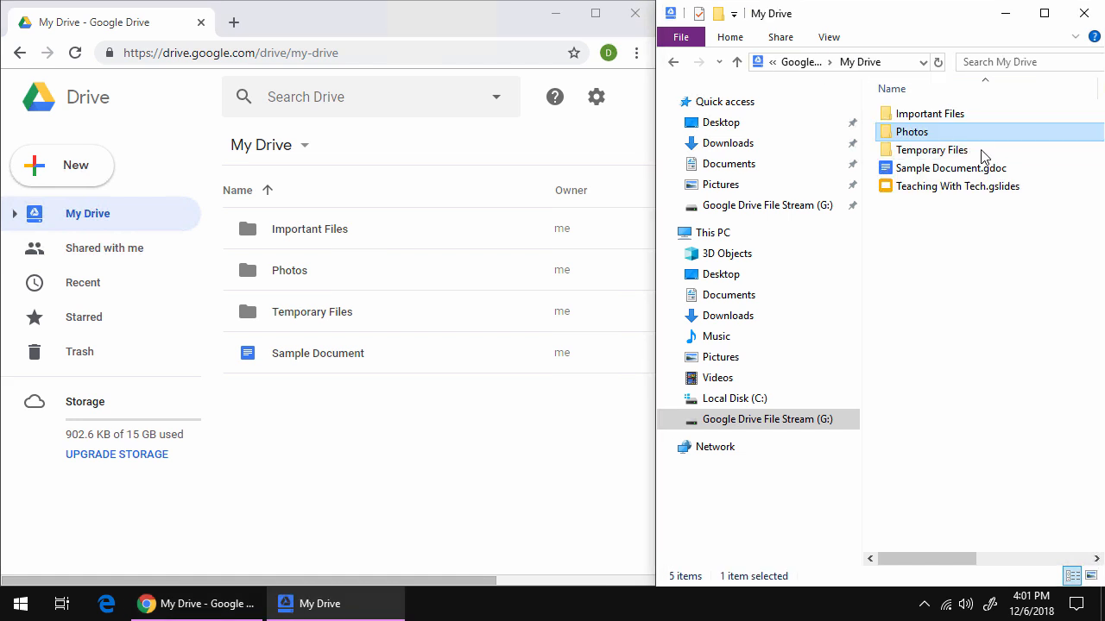
{"action": "double_click", "coordinate": [945, 153]}
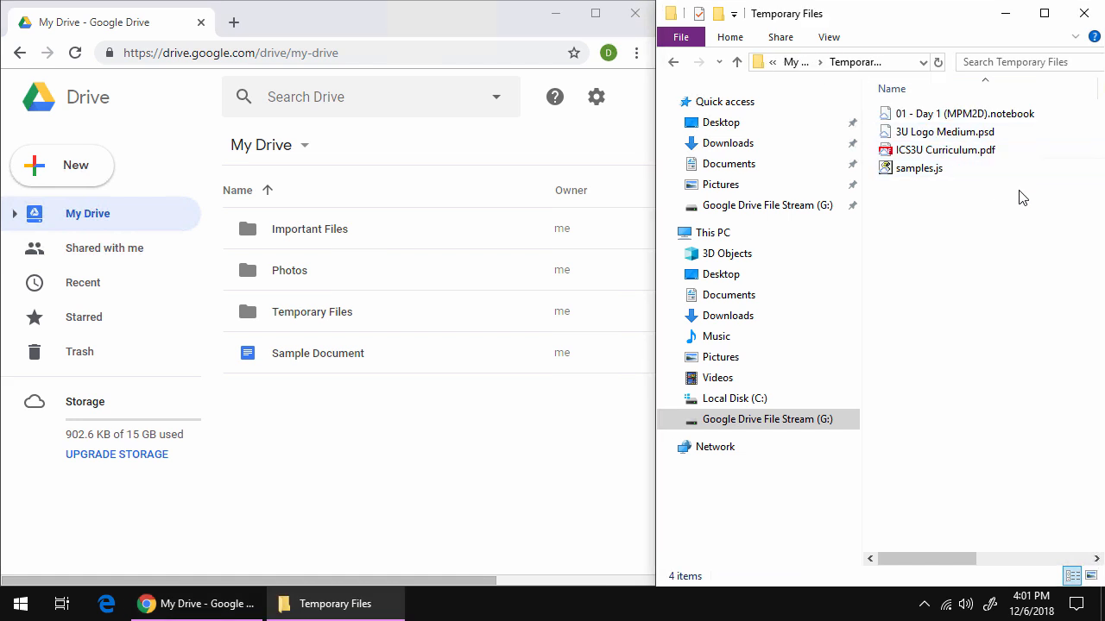
Check the sizes of the four Temporary Files items, then open Temporary Files in Drive's web view.
{"action": "left_click", "coordinate": [913, 169]}
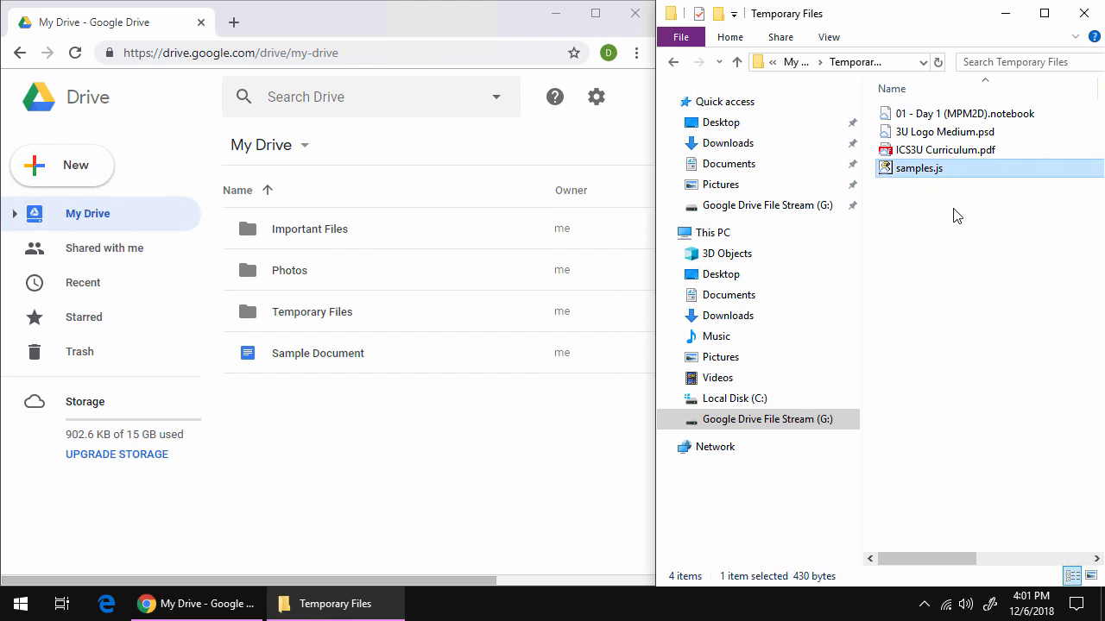
{"action": "left_click", "coordinate": [935, 156]}
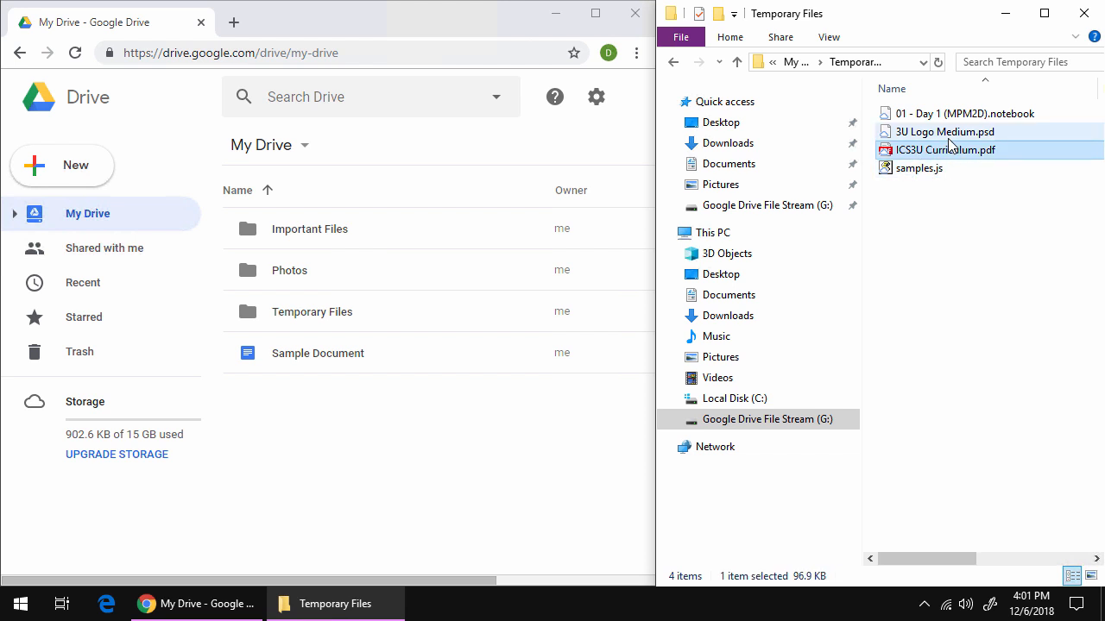
{"action": "left_click", "coordinate": [932, 134]}
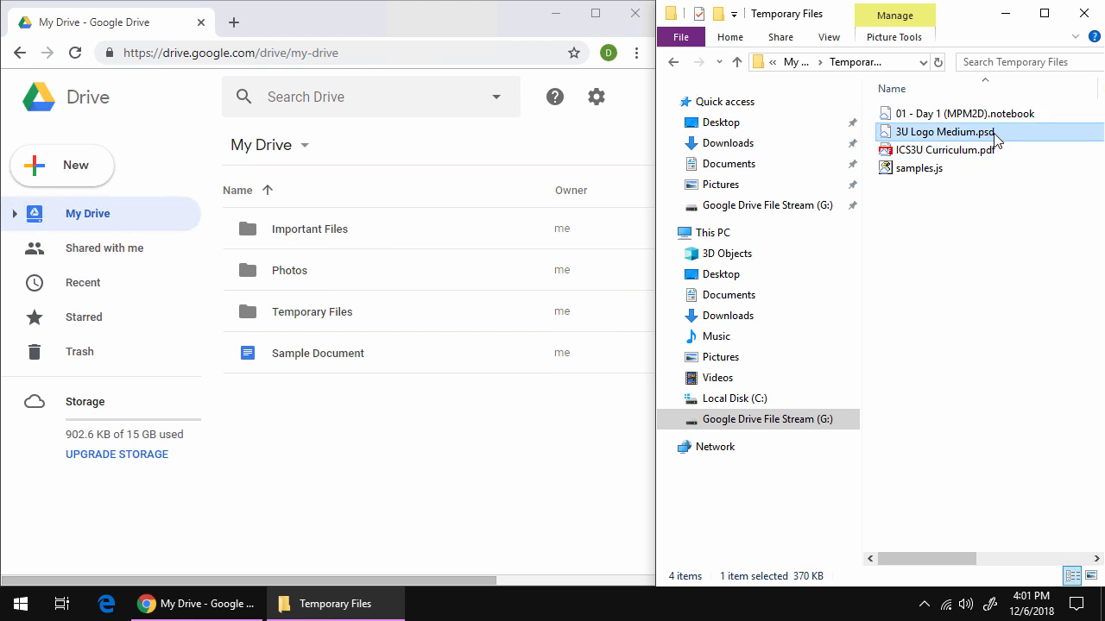
{"action": "left_click", "coordinate": [972, 116]}
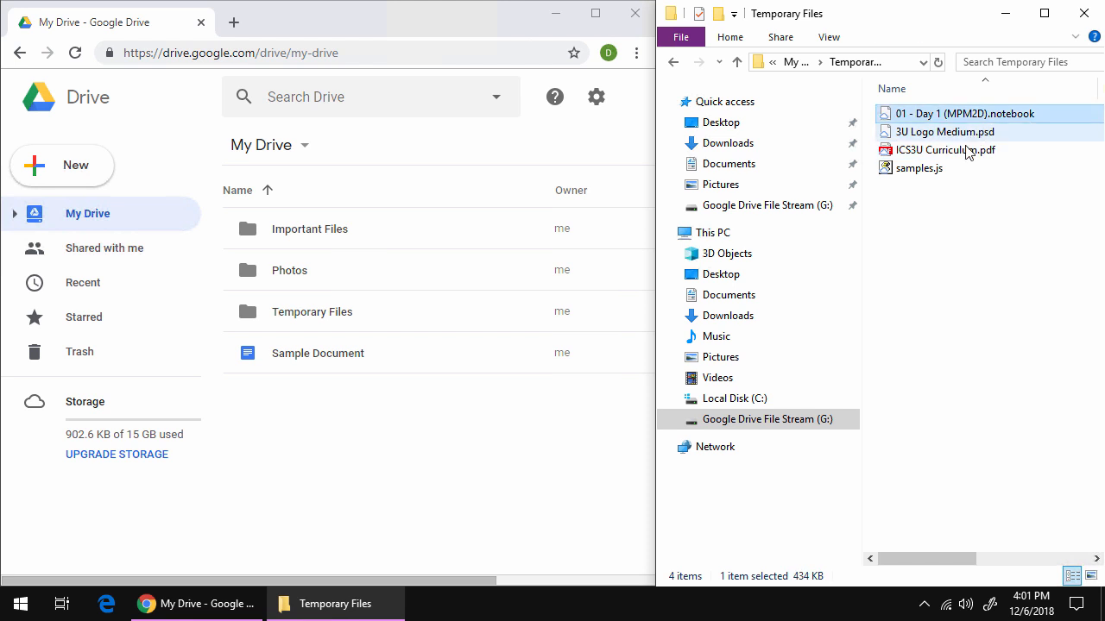
{"action": "double_click", "coordinate": [286, 326]}
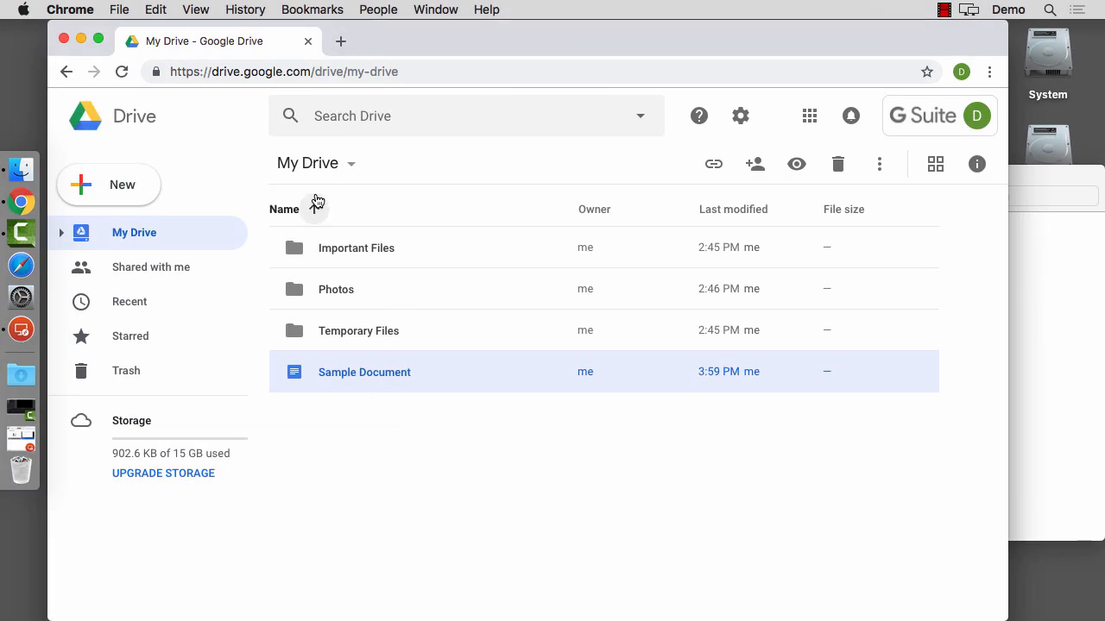
On the Mac, launch Google Drive File Stream through Spotlight by searching 'drive'.
{"action": "left_click", "coordinate": [346, 408]}
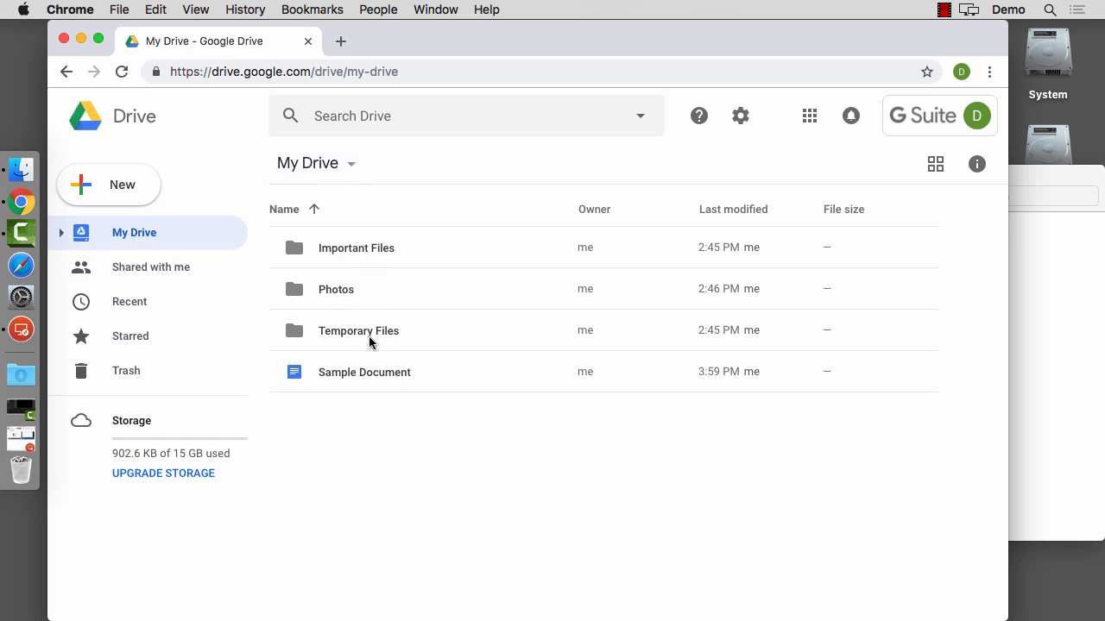
{"action": "left_click", "coordinate": [1025, 281]}
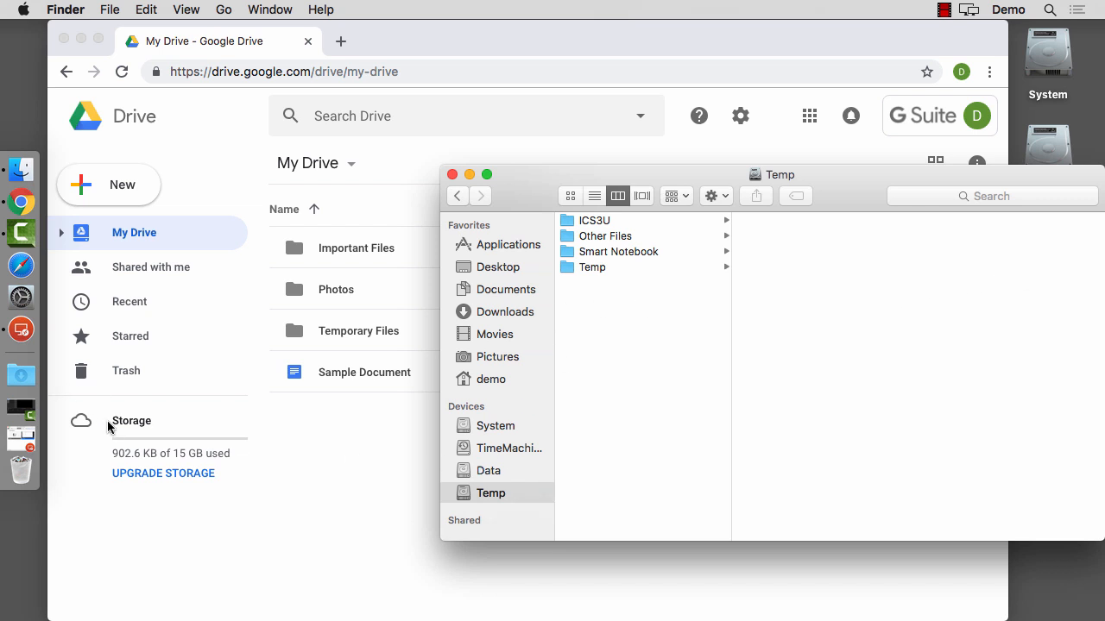
{"action": "key", "text": "super+space"}
{"action": "type", "text": "drive"}
{"action": "key", "text": "Return"}
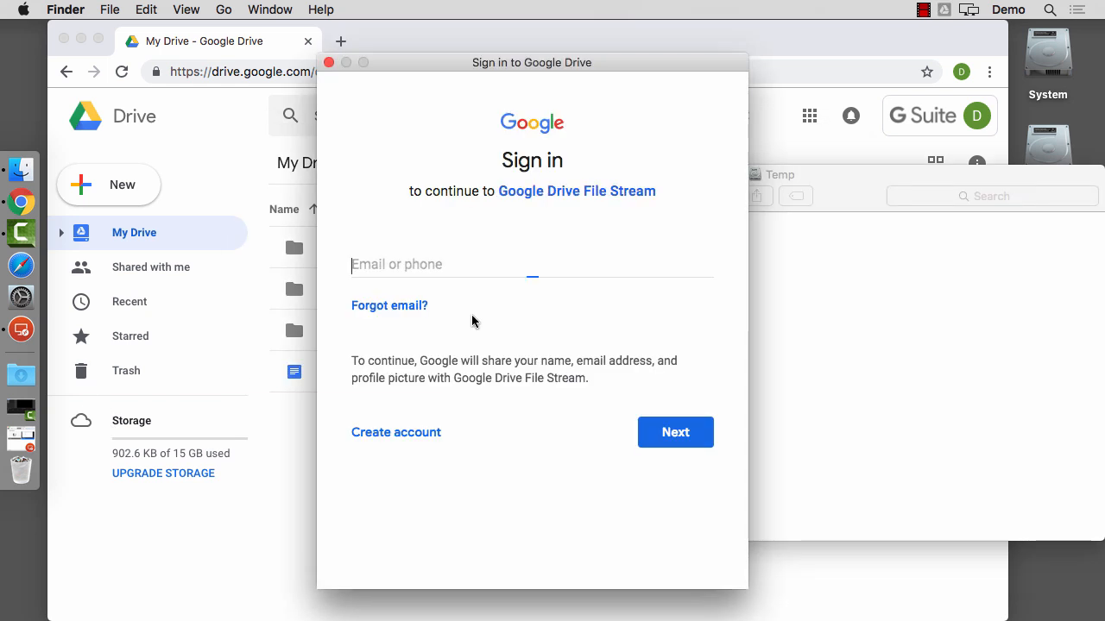
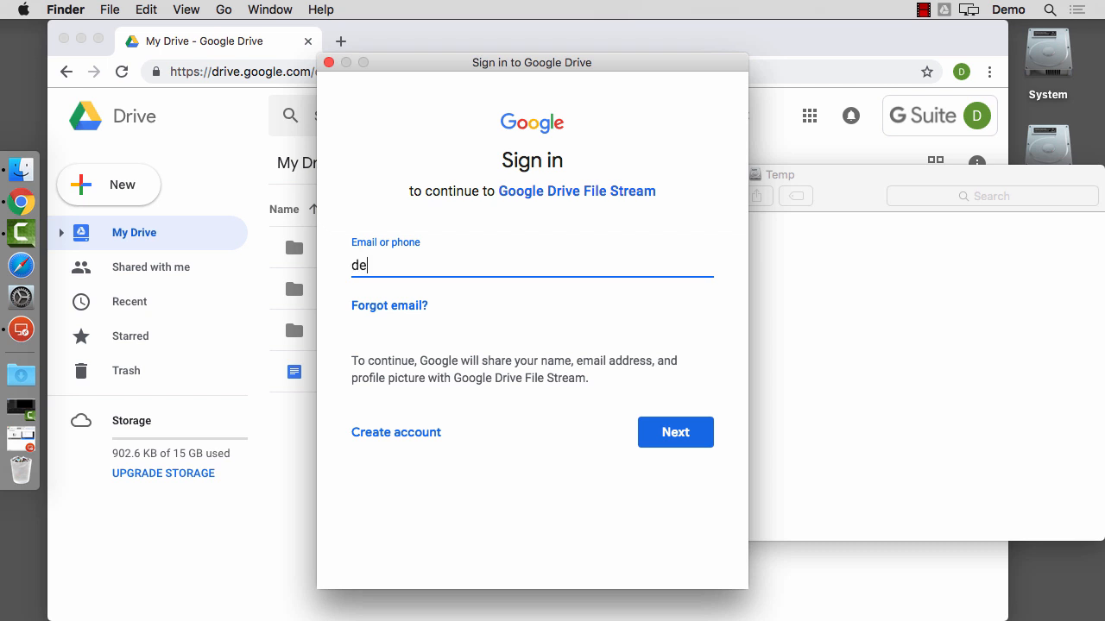
Sign in with the Google account's e-mail and password, then view the menu-bar status panel.
{"action": "key", "text": "Return"}
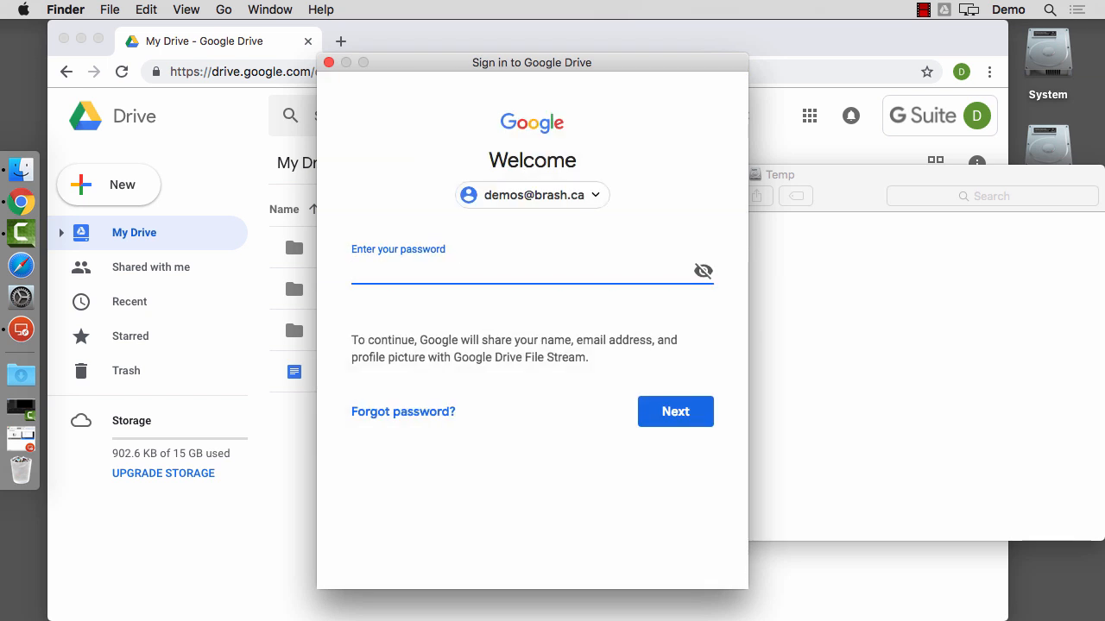
{"action": "type", "text": "••••••••"}
{"action": "key", "text": "Return"}
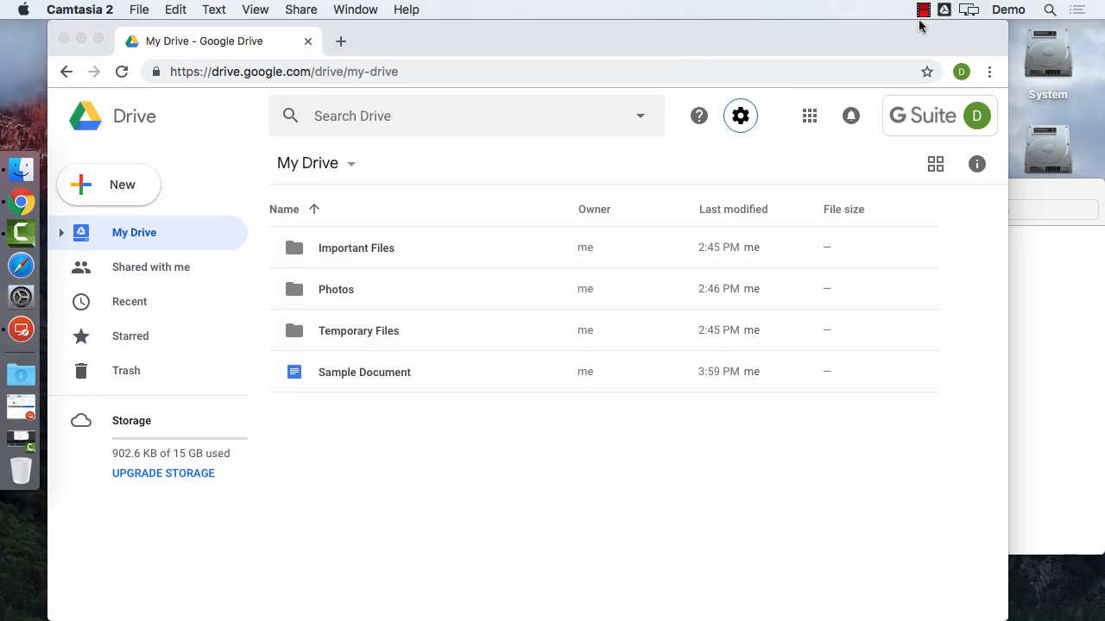
{"action": "left_click", "coordinate": [944, 12]}
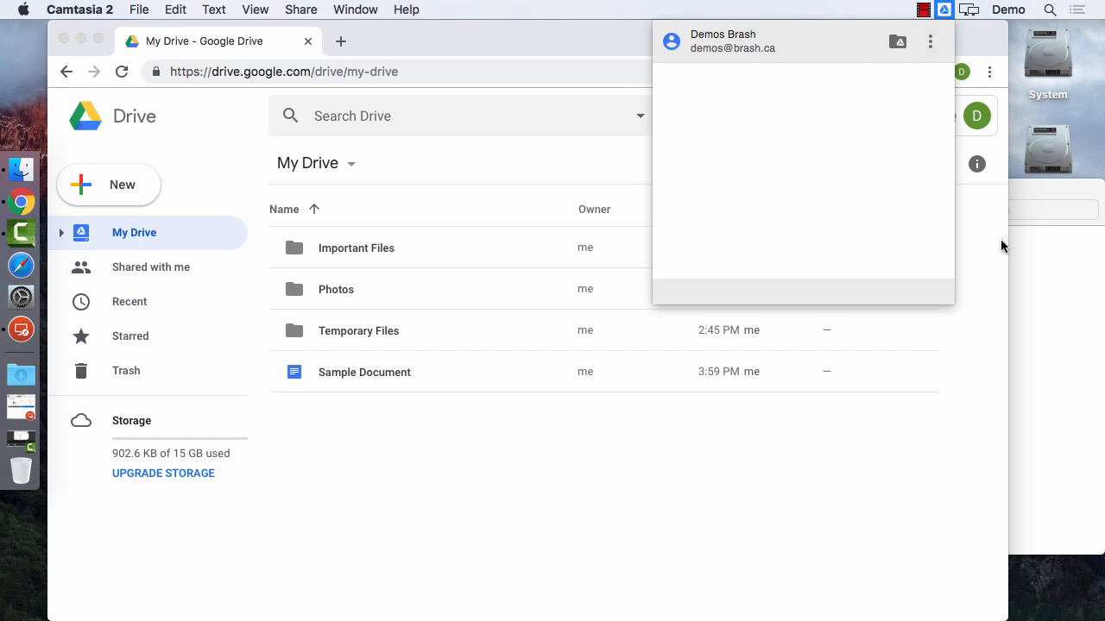
Browse the Drive File Stream drive's My Drive in Finder column view with resized columns.
{"action": "left_click", "coordinate": [1057, 269]}
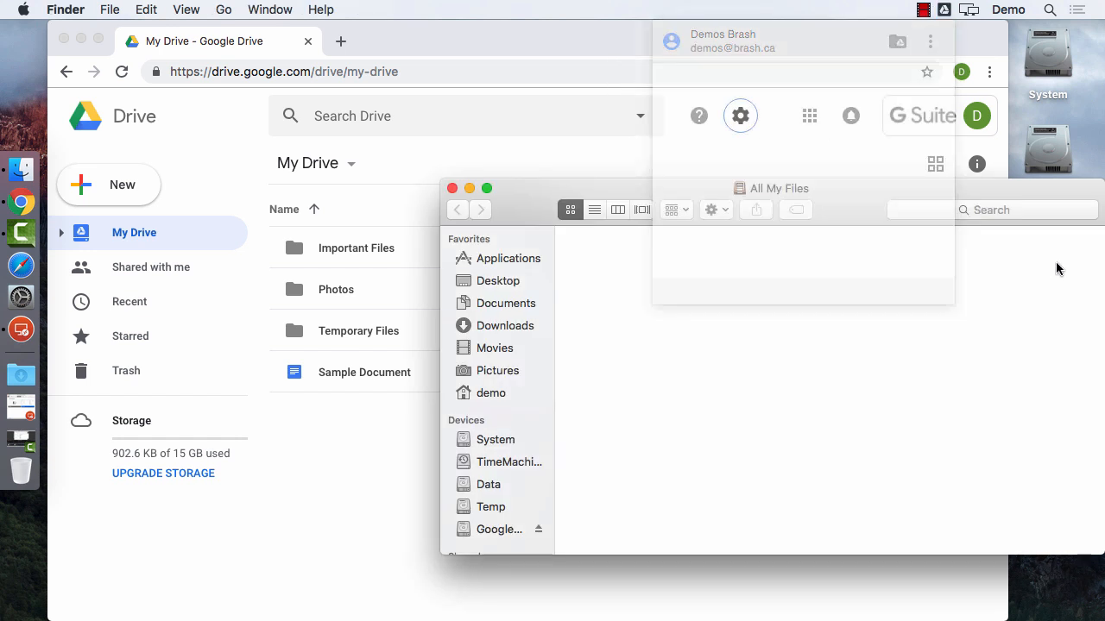
{"action": "left_click", "coordinate": [476, 534]}
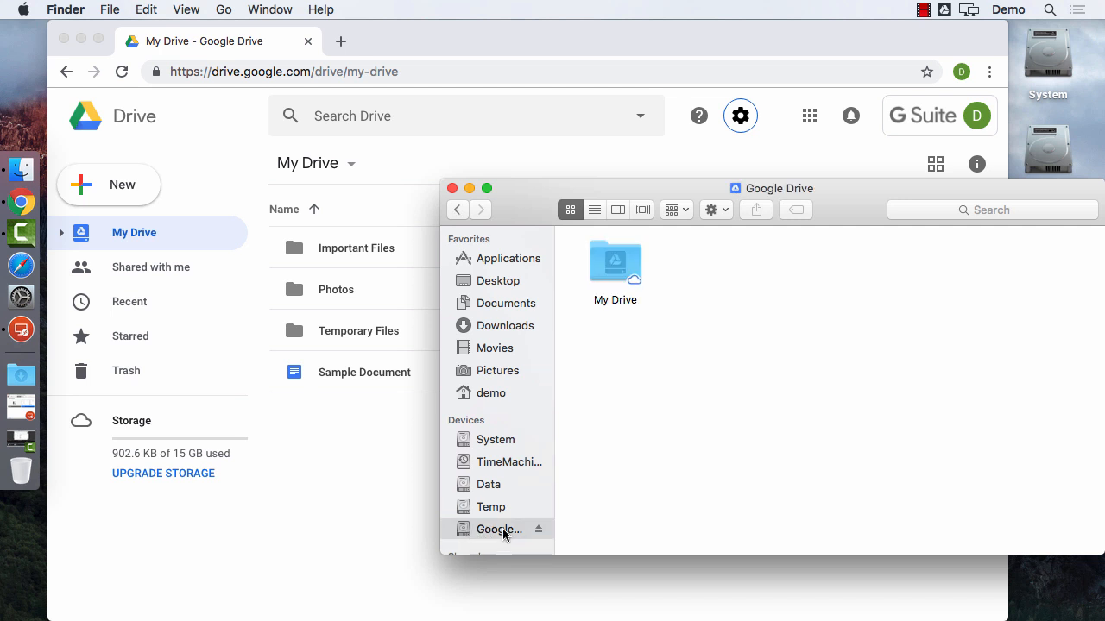
{"action": "left_click", "coordinate": [618, 210]}
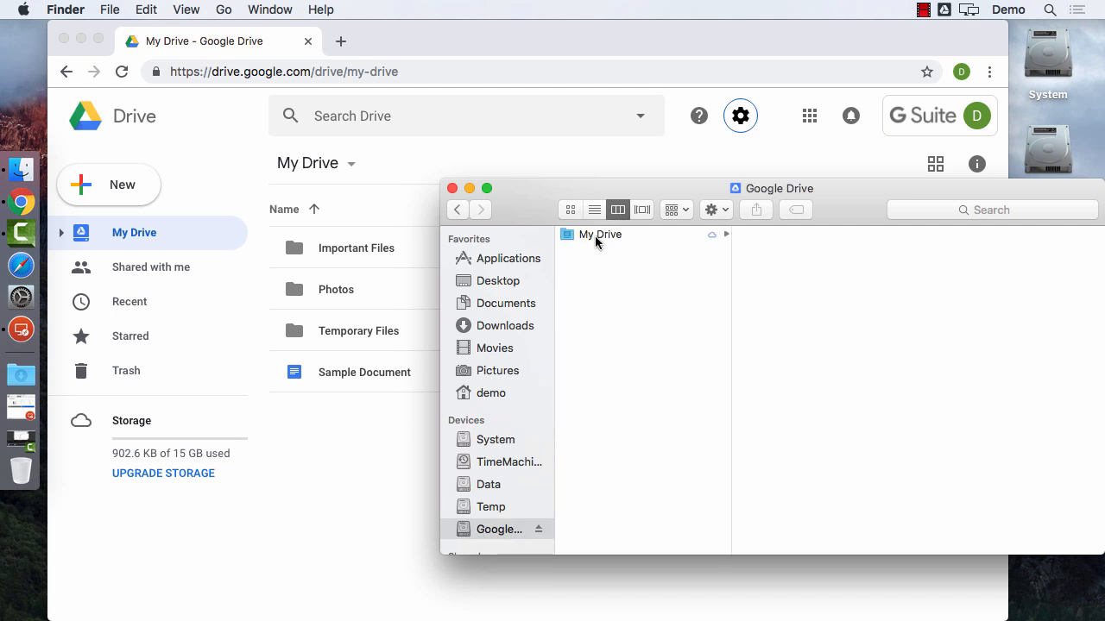
{"action": "left_click", "coordinate": [593, 239]}
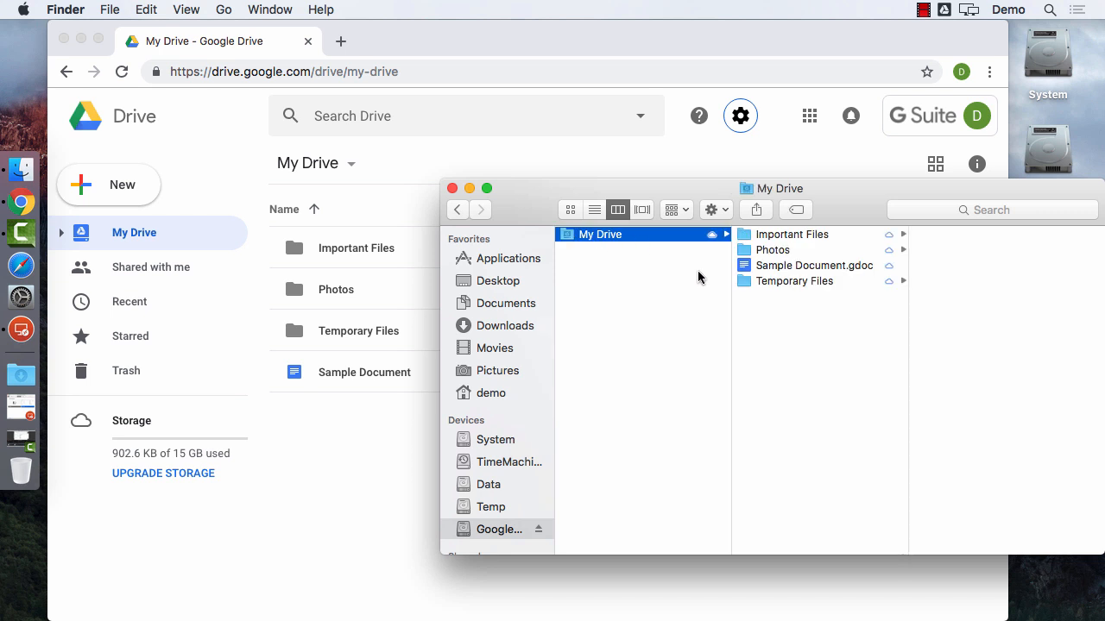
{"action": "left_click_drag", "start_coordinate": [733, 314], "coordinate": [667, 316]}
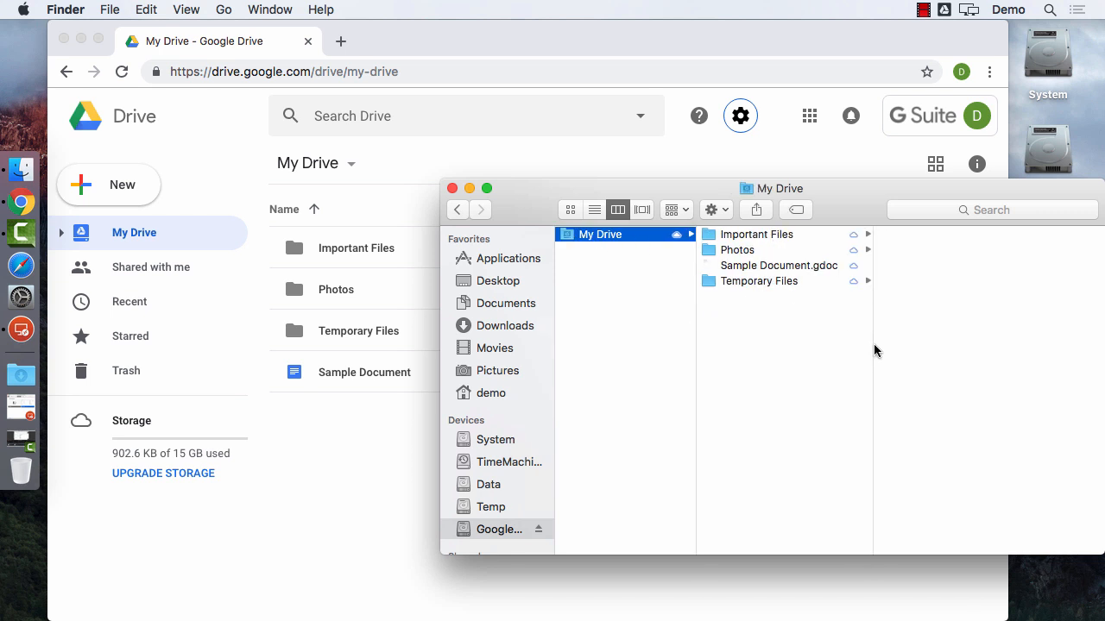
{"action": "left_click_drag", "start_coordinate": [874, 350], "coordinate": [931, 341]}
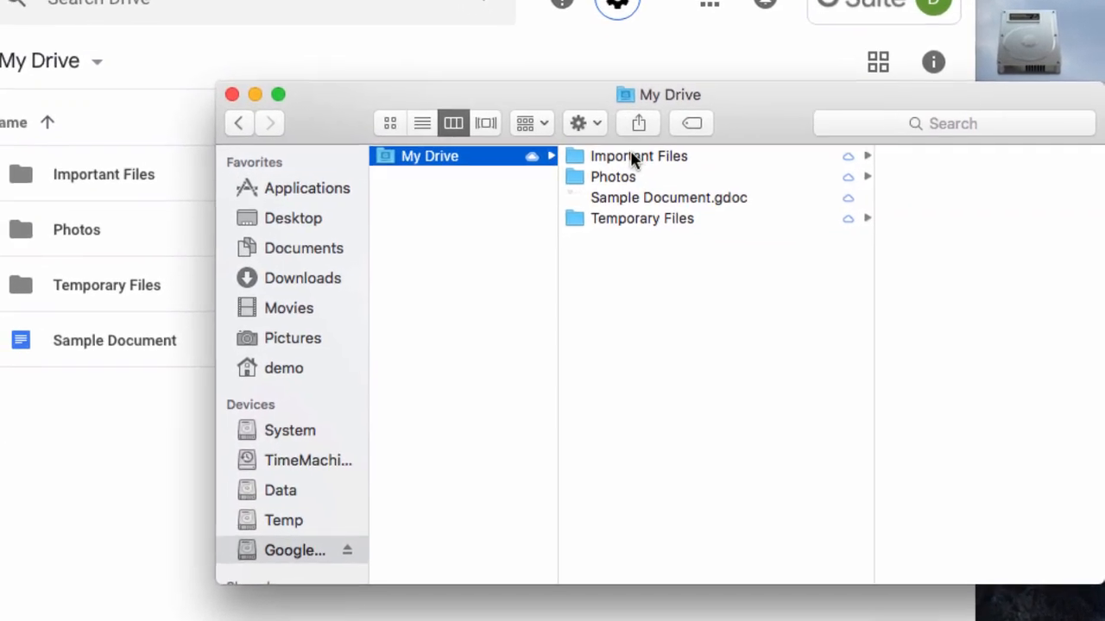
{"action": "left_click", "coordinate": [686, 192]}
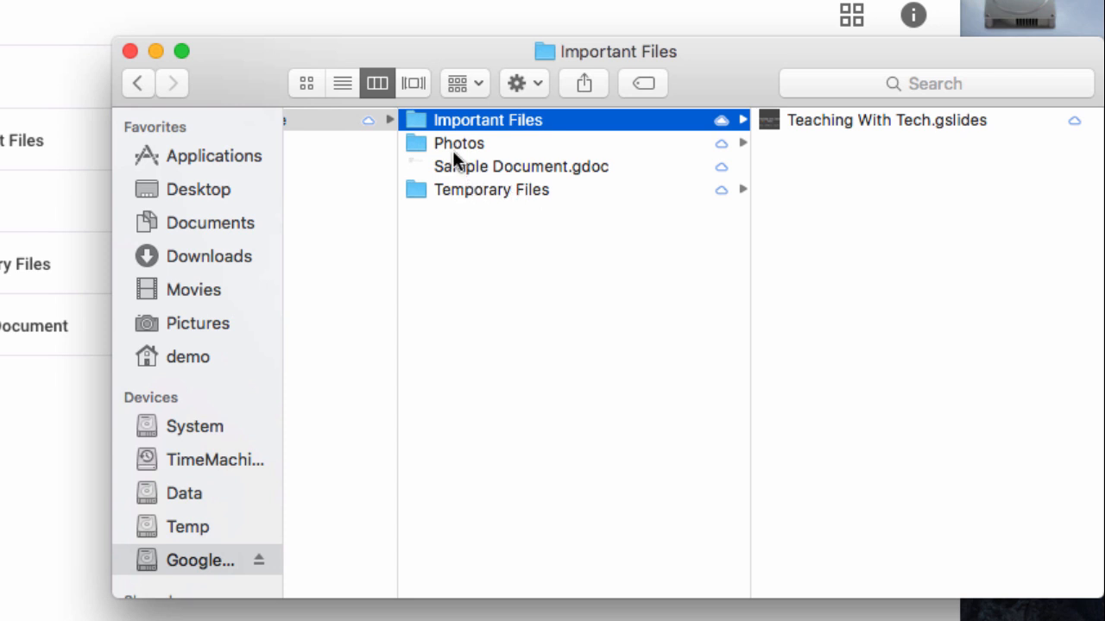
Move 3U Logo Medium.psd and samples.js from Temporary Files into Important Files.
{"action": "left_click", "coordinate": [484, 189]}
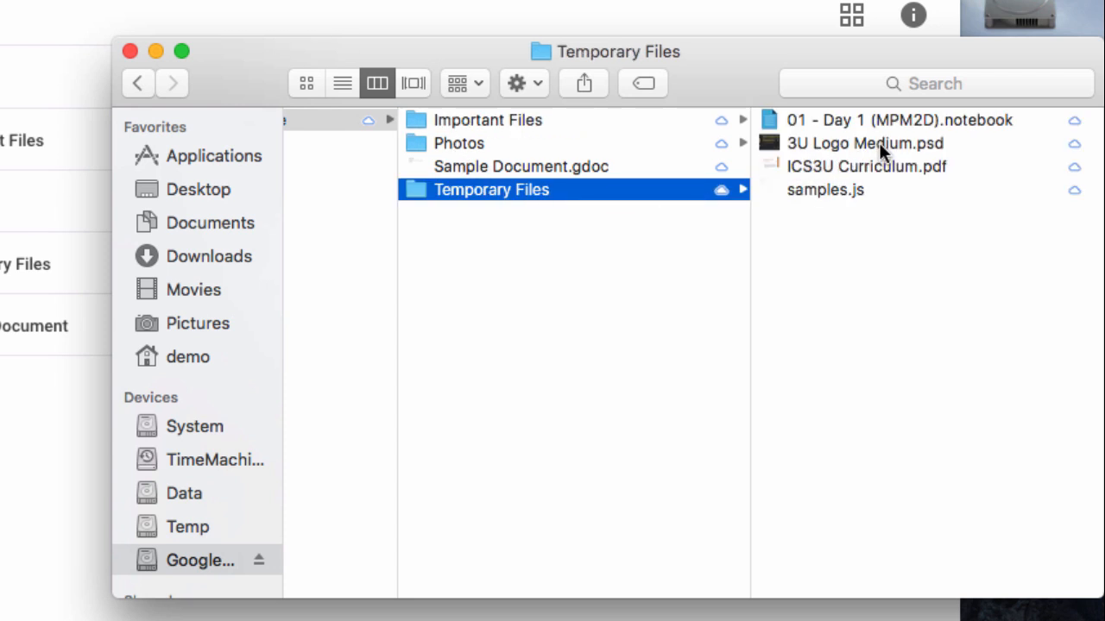
{"action": "left_click_drag", "start_coordinate": [863, 145], "coordinate": [496, 120]}
{"action": "scroll", "coordinate": [418, 208], "scroll_direction": "left", "scroll_amount": 5}
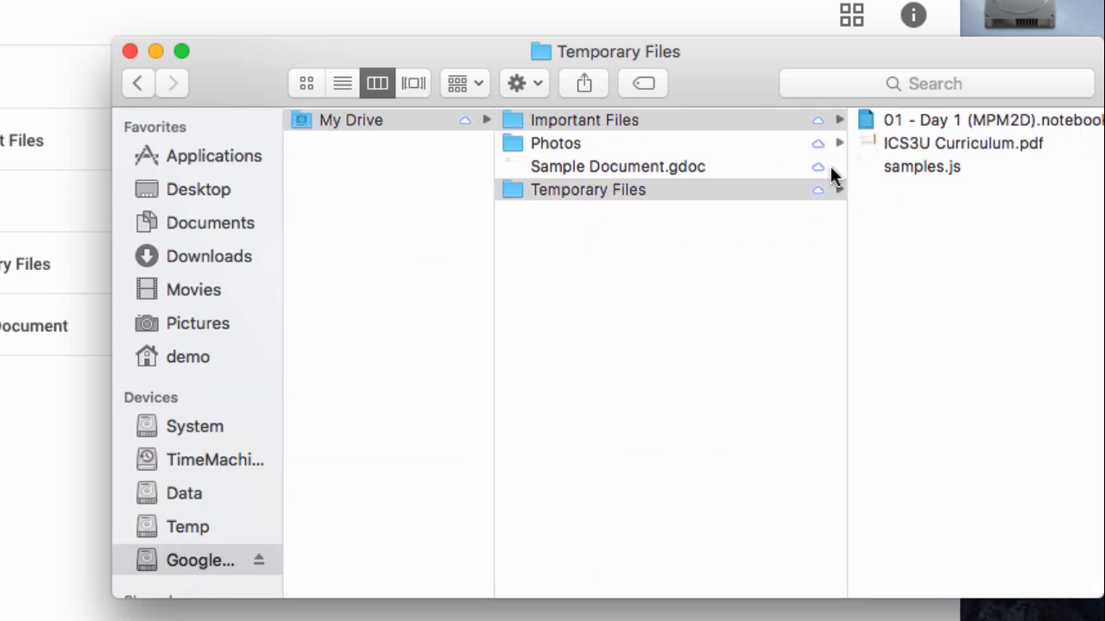
{"action": "left_click_drag", "start_coordinate": [889, 170], "coordinate": [604, 129]}
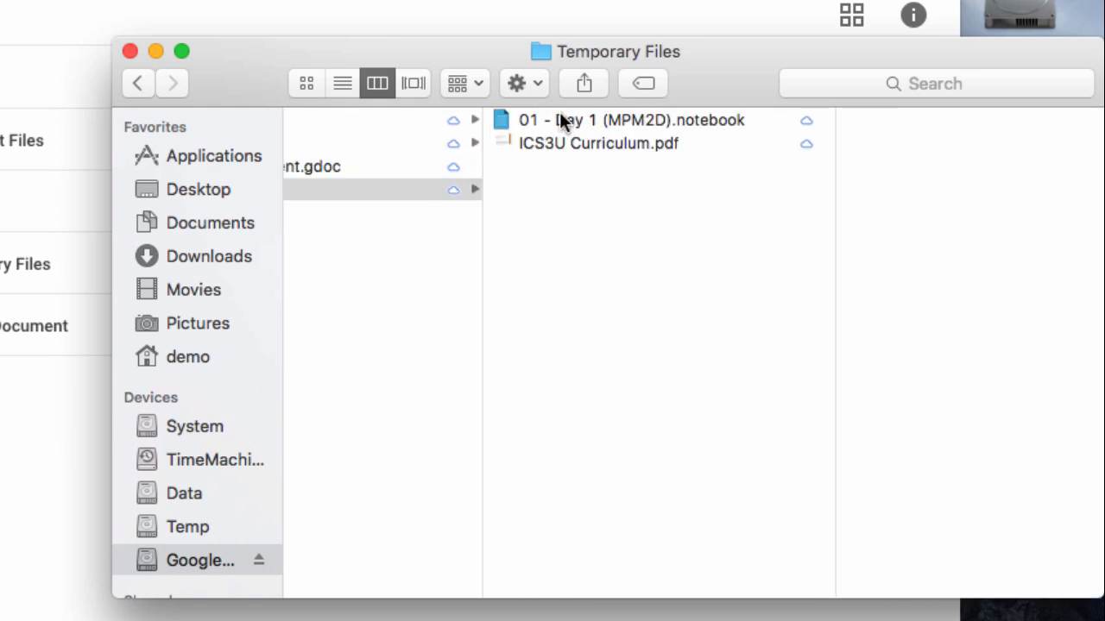
{"action": "scroll", "coordinate": [423, 268], "scroll_direction": "left", "scroll_amount": 5}
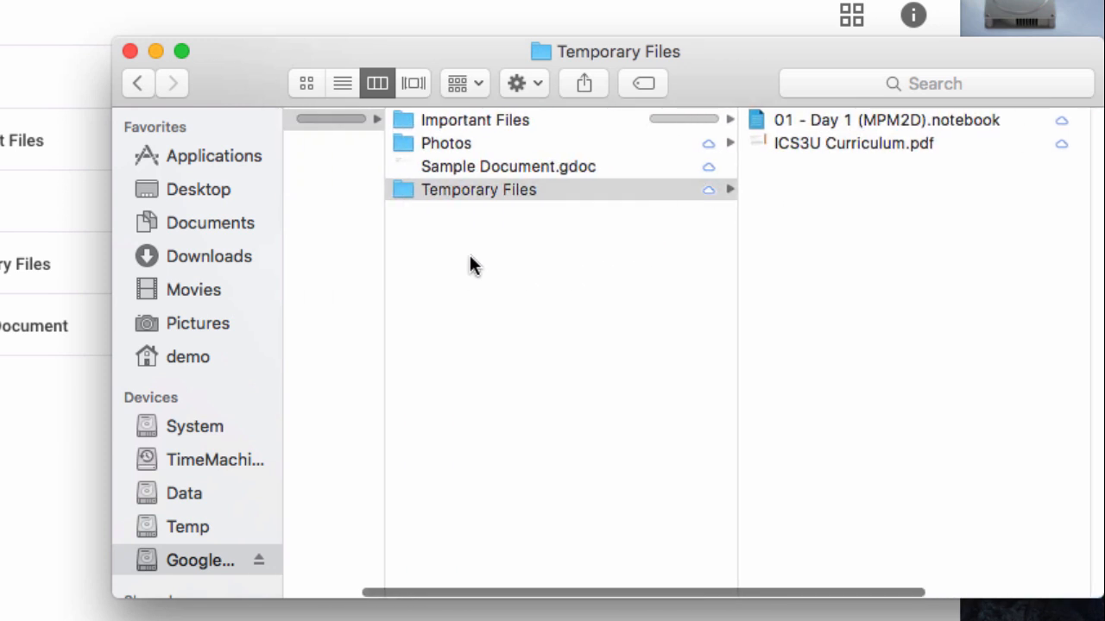
{"action": "left_click", "coordinate": [473, 121]}
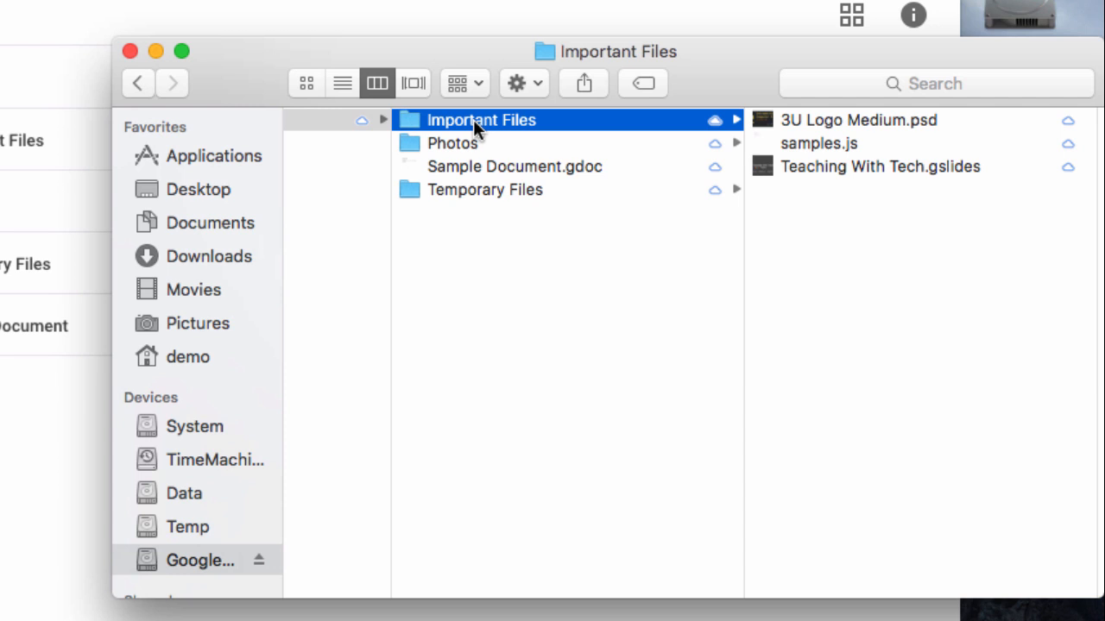
{"action": "right_click", "coordinate": [421, 119]}
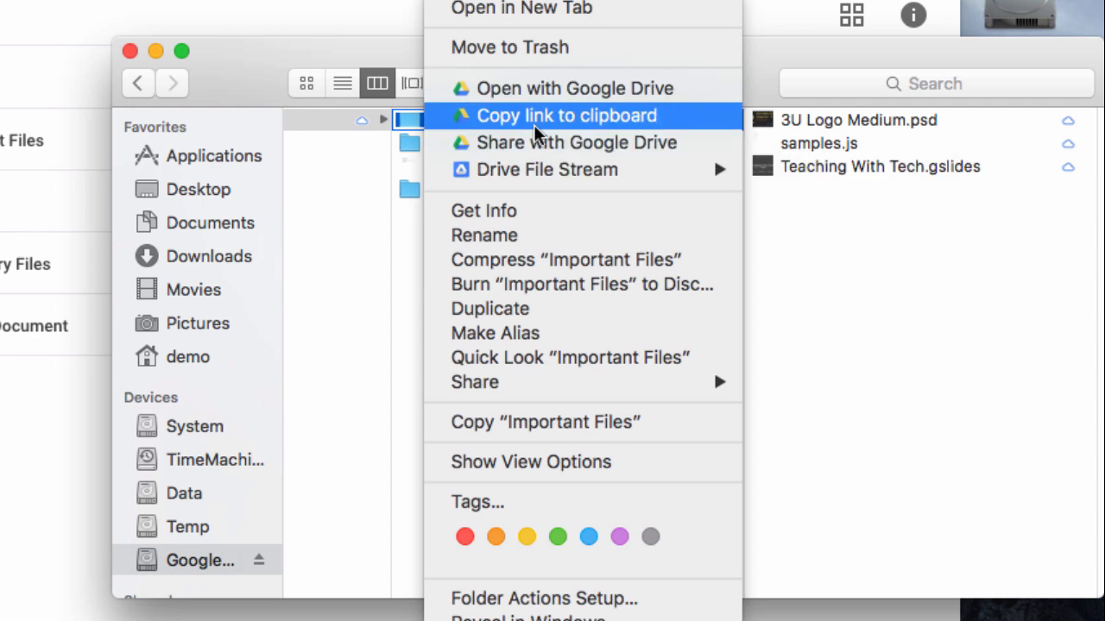
Set Important Files to Drive File Stream 'Available offline' and narrow the Finder columns.
{"action": "mouse_move", "coordinate": [501, 172]}
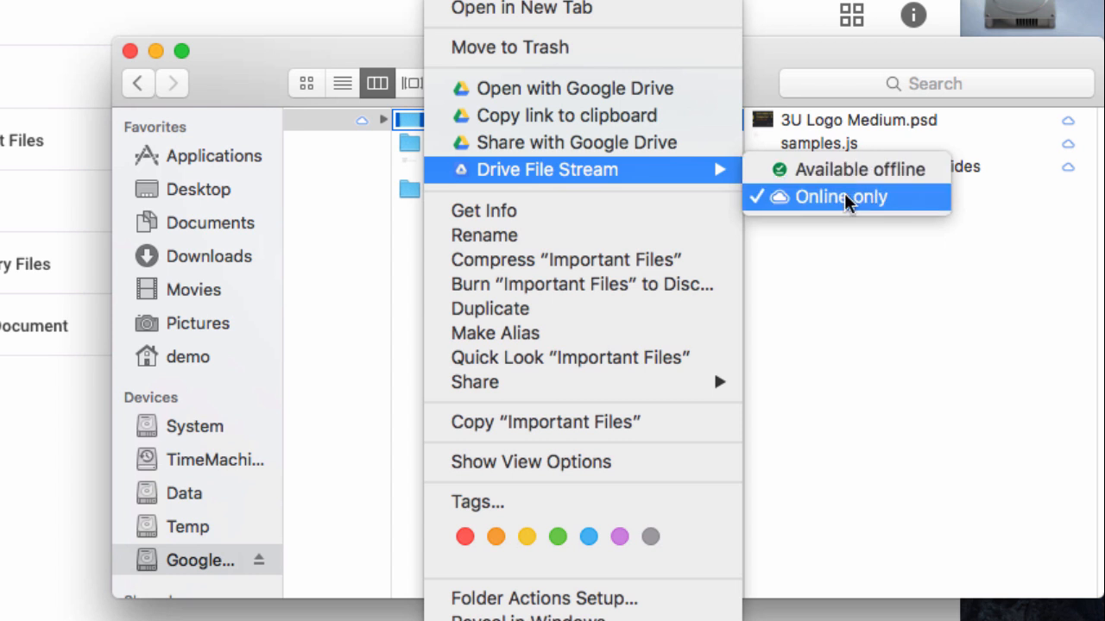
{"action": "left_click", "coordinate": [865, 170]}
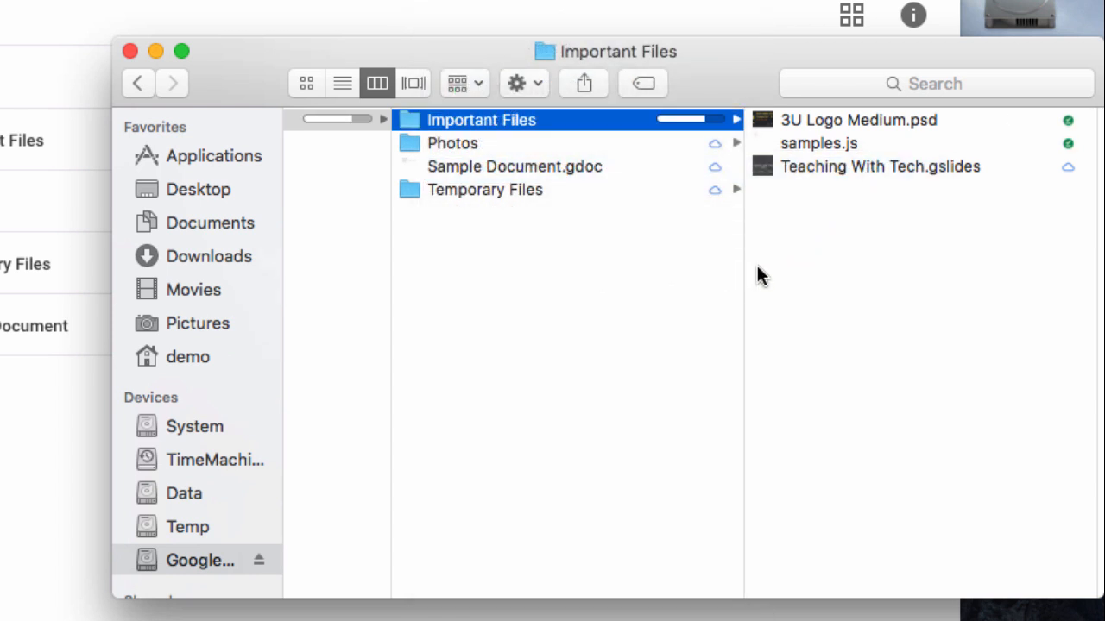
{"action": "left_click_drag", "start_coordinate": [743, 270], "coordinate": [665, 276]}
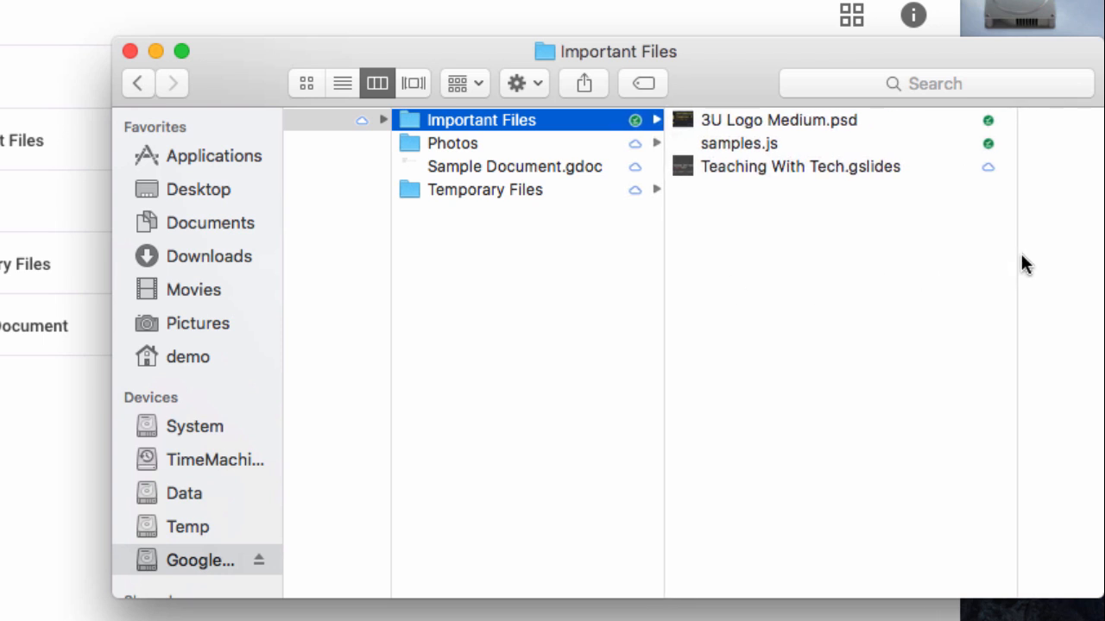
{"action": "left_click_drag", "start_coordinate": [1018, 263], "coordinate": [961, 281]}
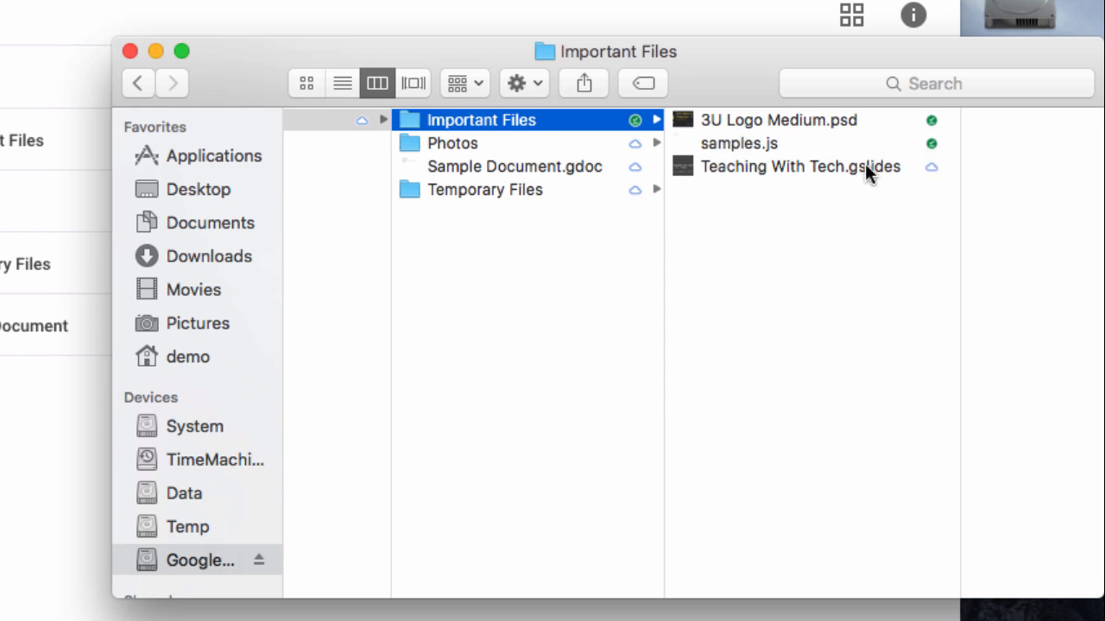
Preview Teaching With Tech.gslides, samples.js and 3U Logo Medium.psd inside Important Files.
{"action": "left_click", "coordinate": [930, 169]}
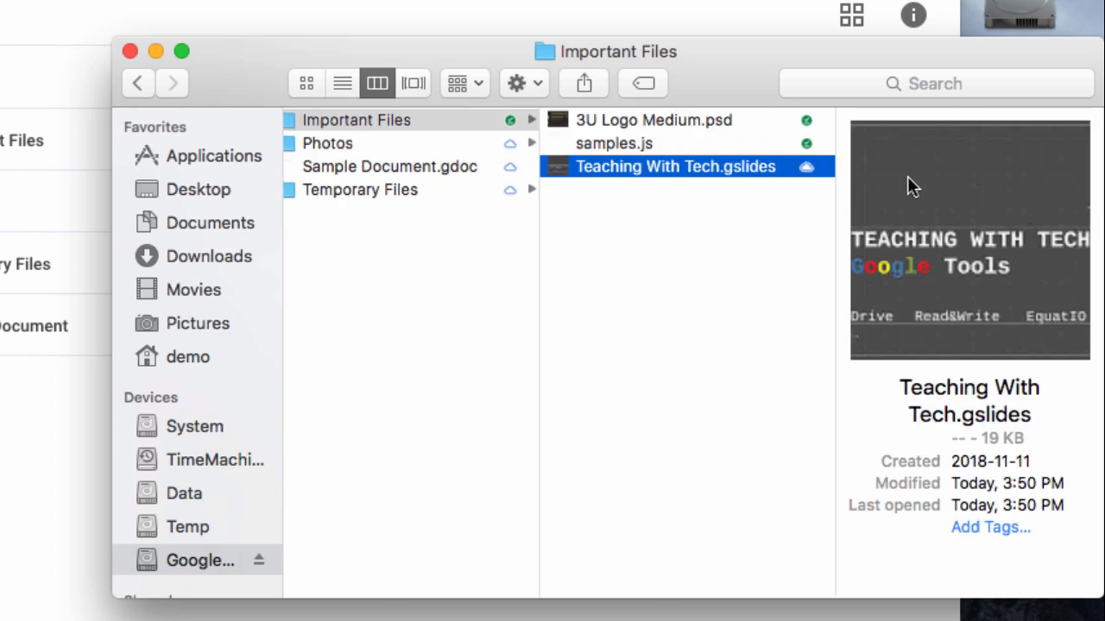
{"action": "left_click", "coordinate": [772, 183]}
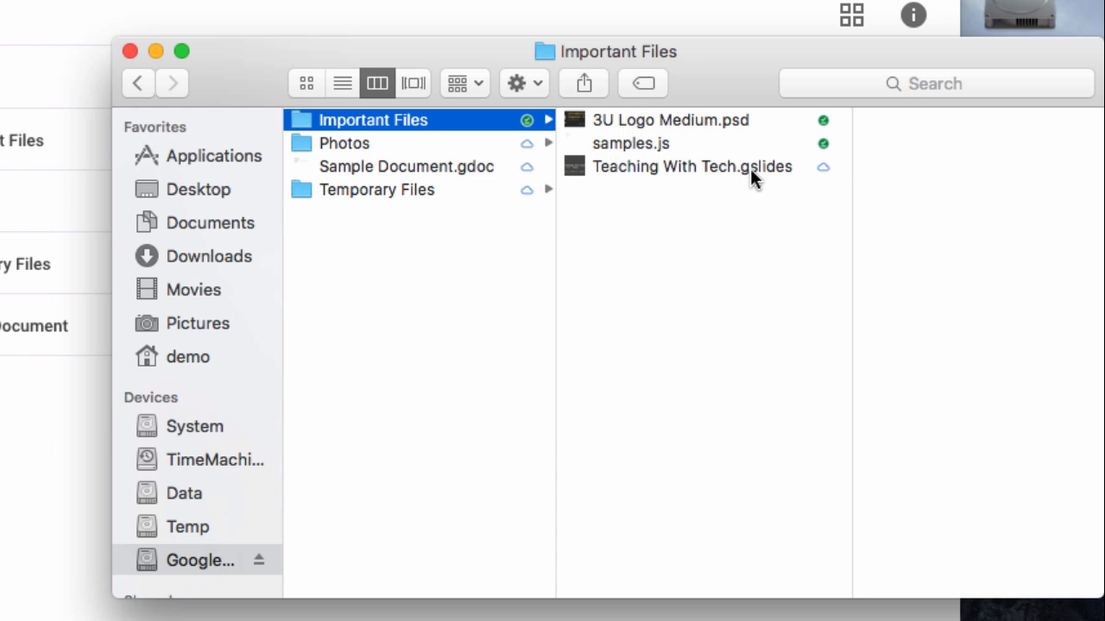
{"action": "left_click", "coordinate": [626, 142]}
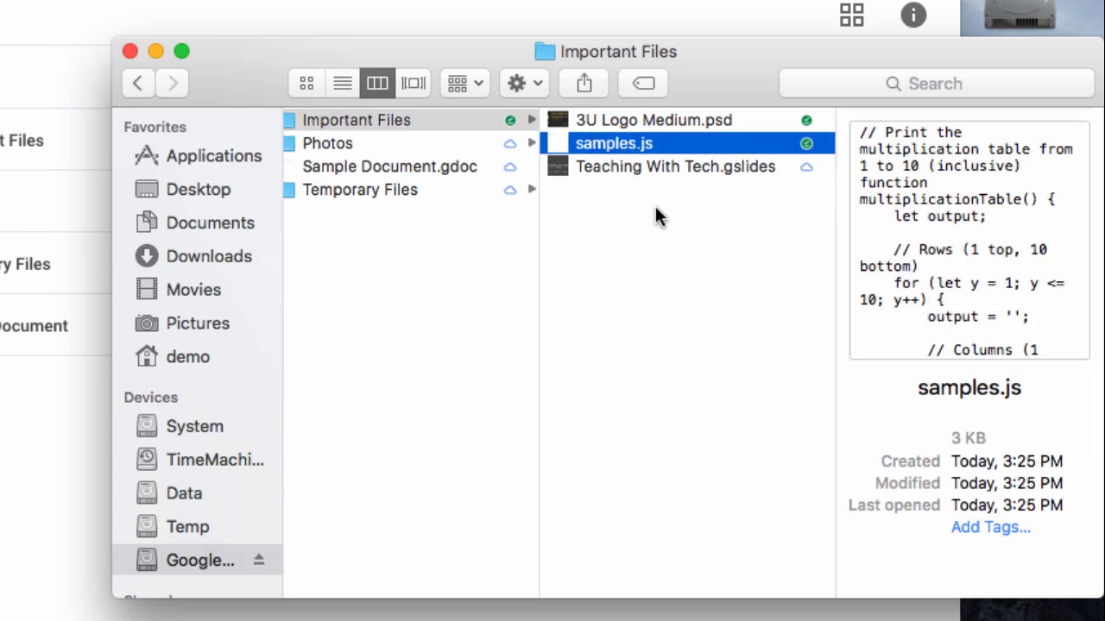
{"action": "left_click", "coordinate": [654, 203]}
{"action": "left_click", "coordinate": [632, 122]}
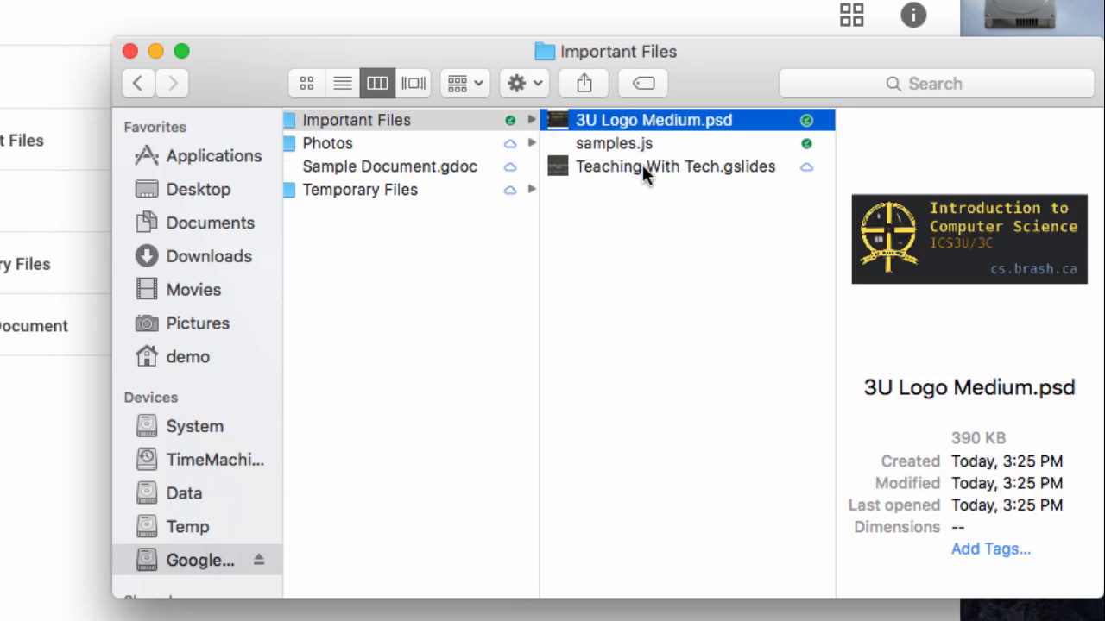
{"action": "left_click", "coordinate": [645, 186]}
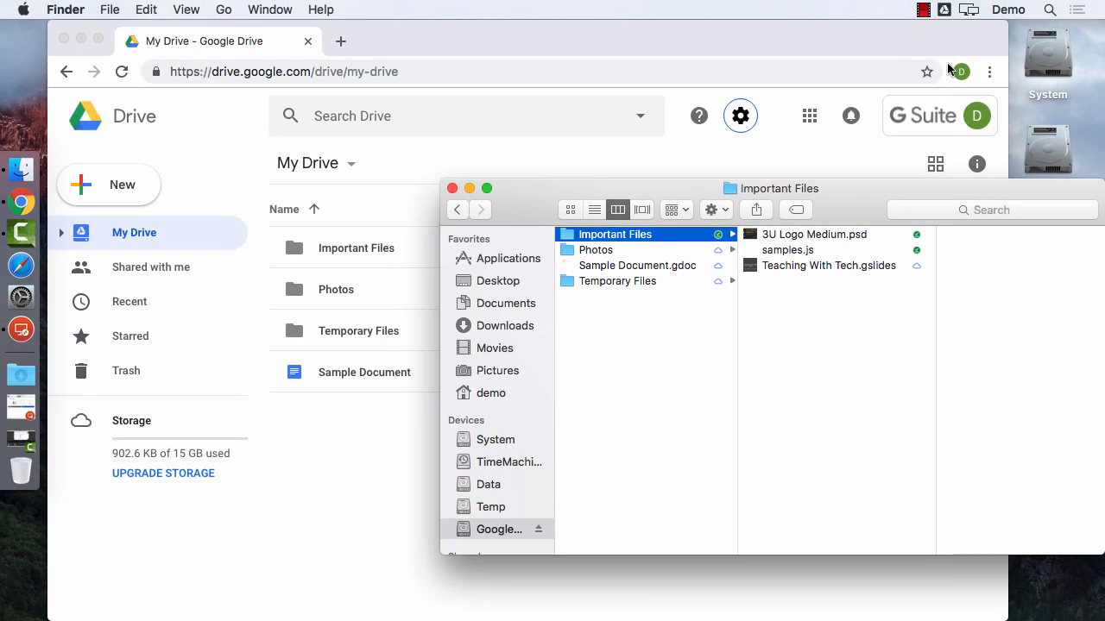
Verify Drive sync status from the menu-bar icon, then close the Important Files Finder window.
{"action": "left_click", "coordinate": [944, 9]}
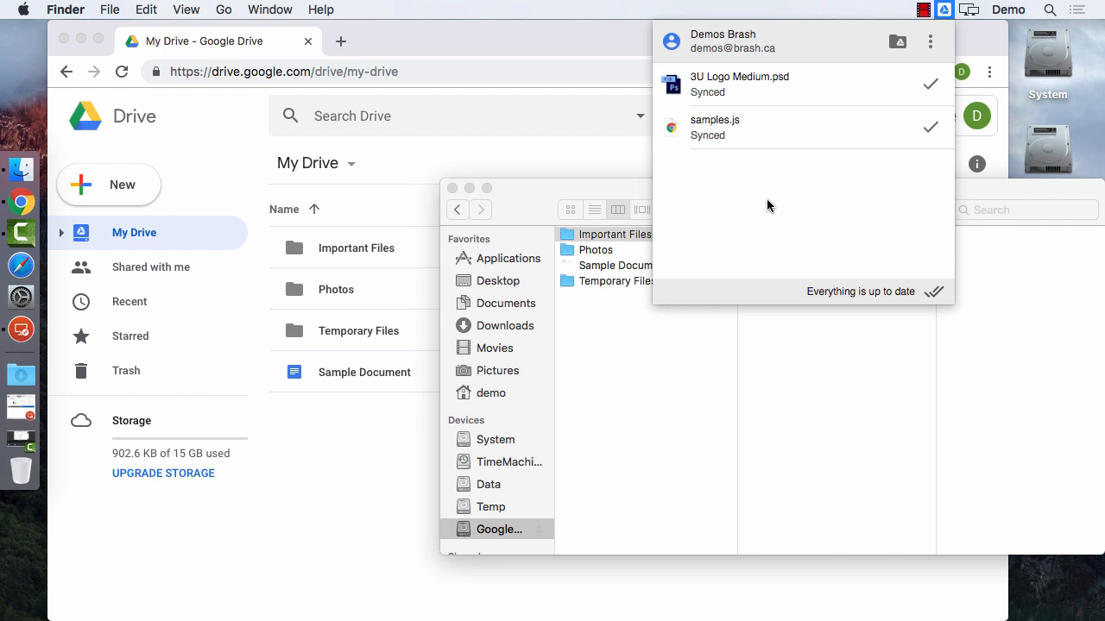
{"action": "left_click", "coordinate": [781, 350]}
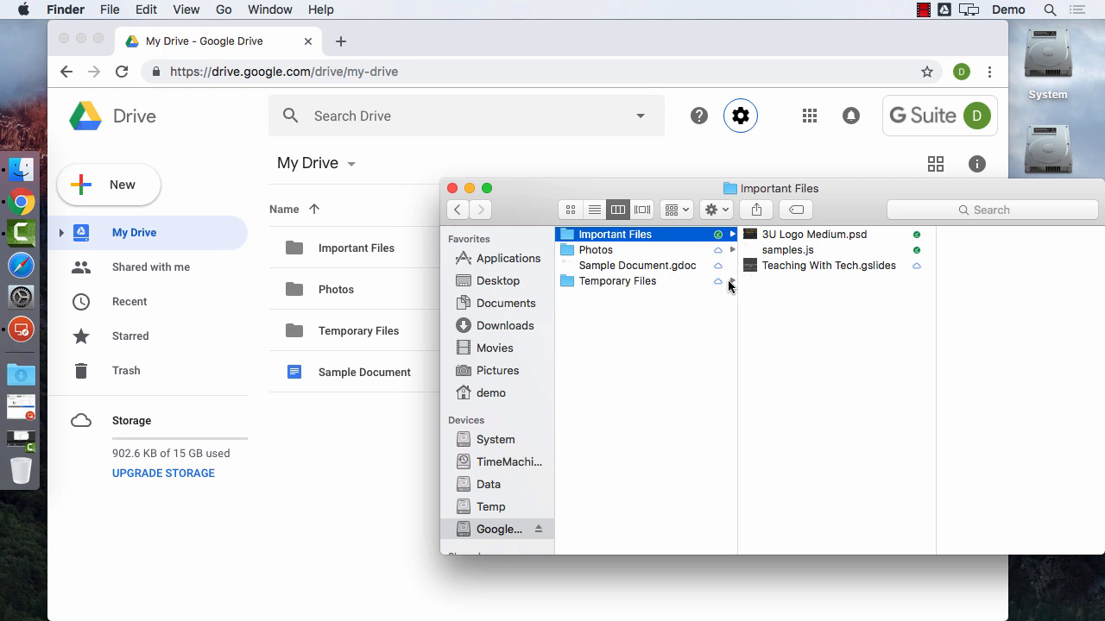
{"action": "left_click", "coordinate": [451, 188]}
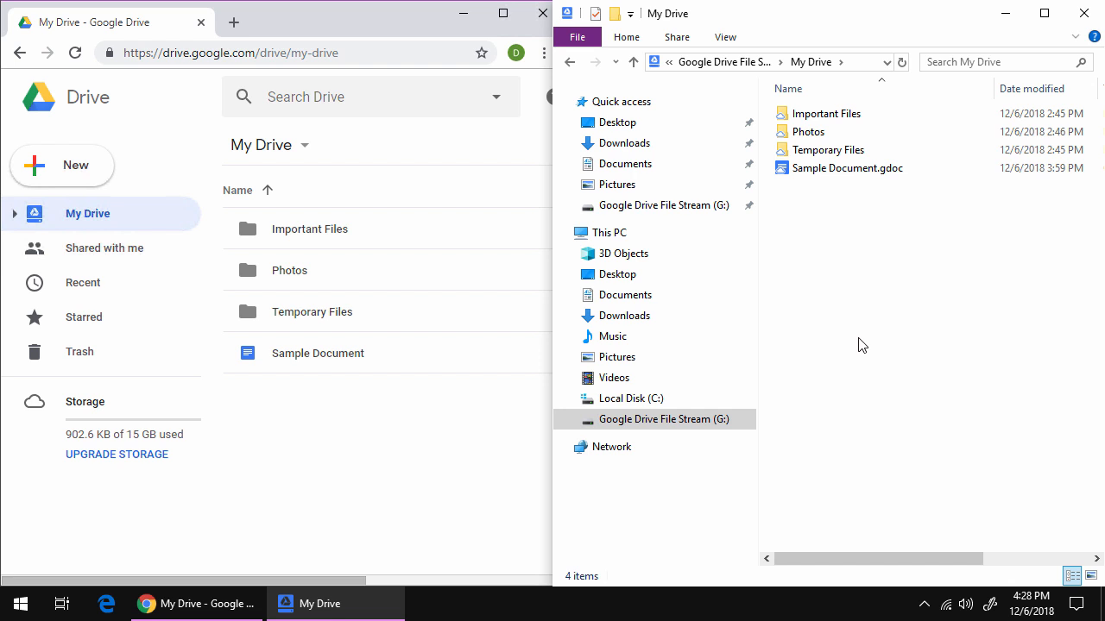
On Windows, check the Drive File Stream sync status in the system tray.
{"action": "left_click", "coordinate": [925, 605]}
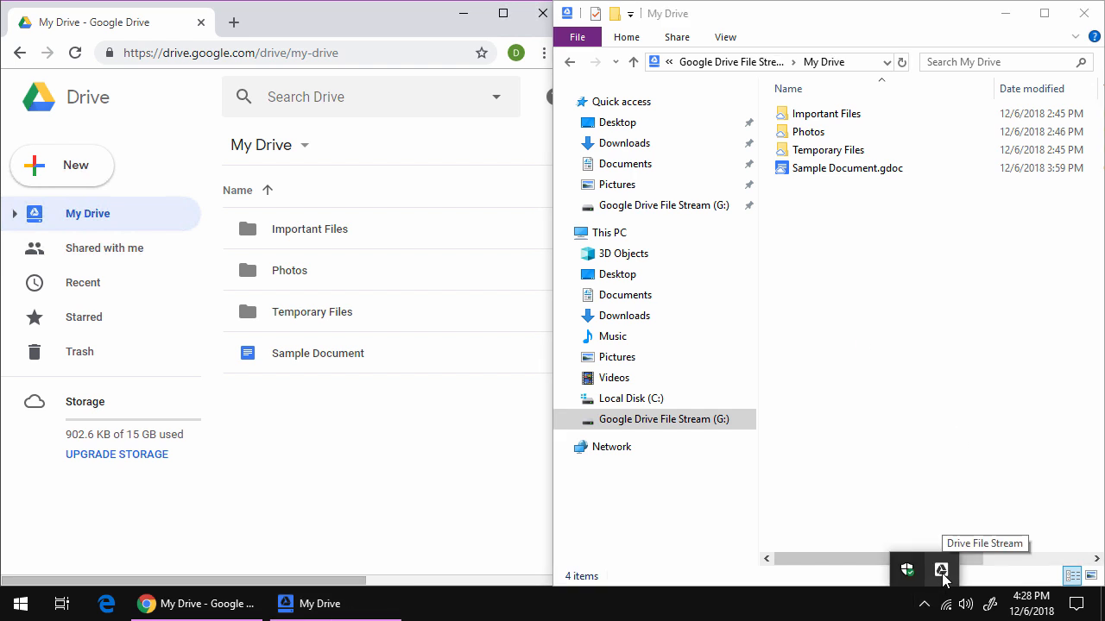
{"action": "left_click", "coordinate": [941, 572]}
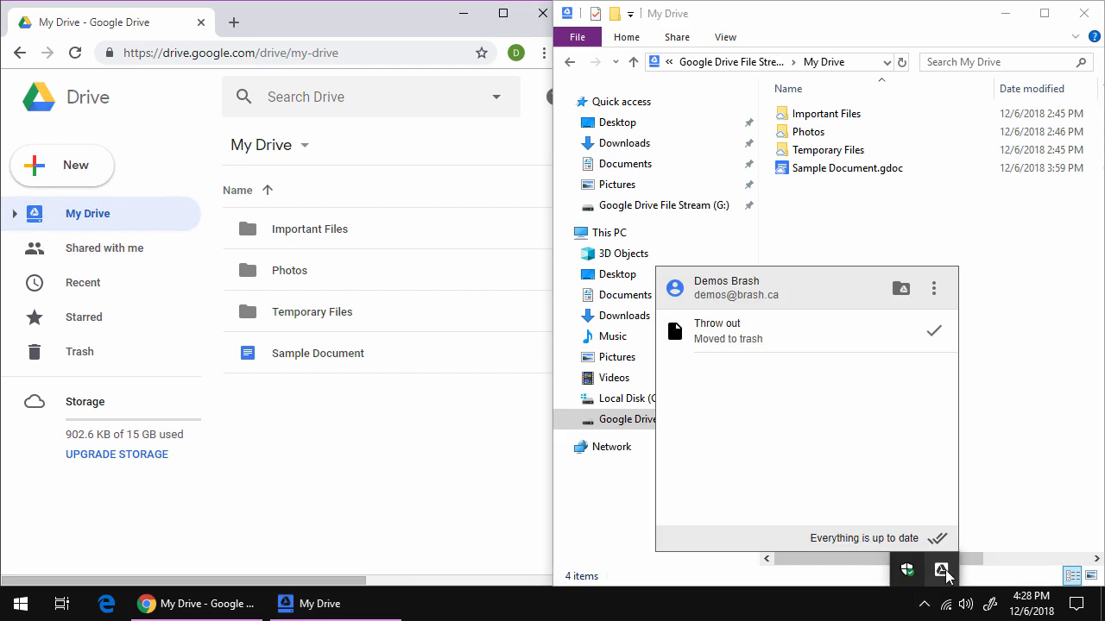
{"action": "left_click", "coordinate": [1011, 416]}
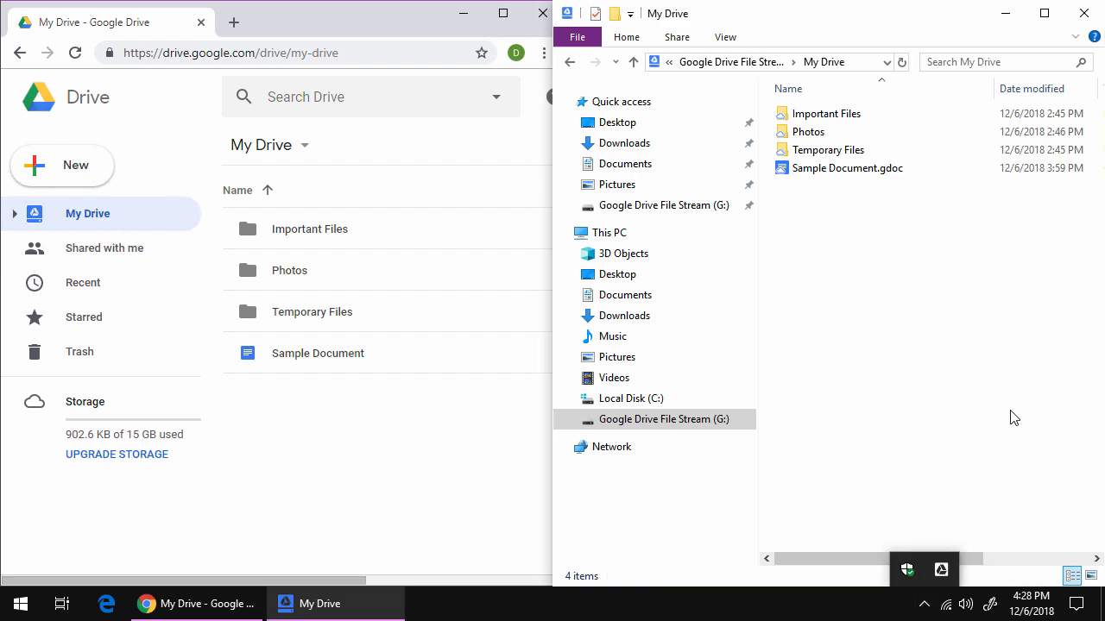
Open Important Files and edit samples.js in Notepad.
{"action": "double_click", "coordinate": [834, 119]}
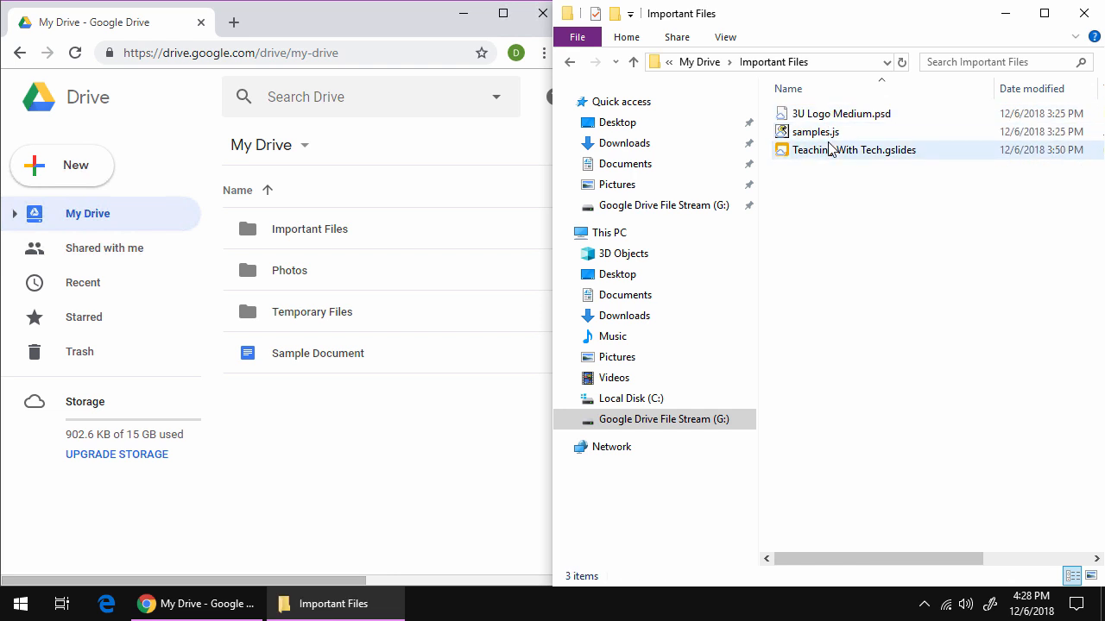
{"action": "left_click", "coordinate": [822, 138]}
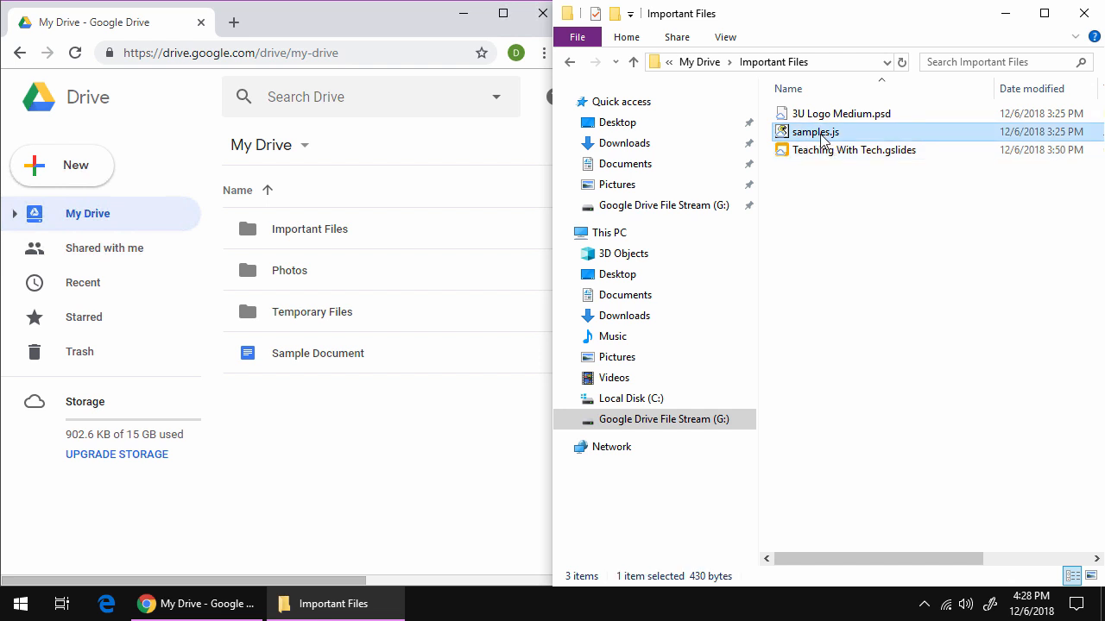
{"action": "right_click", "coordinate": [818, 138]}
{"action": "left_click", "coordinate": [846, 163]}
{"action": "left_click", "coordinate": [468, 304]}
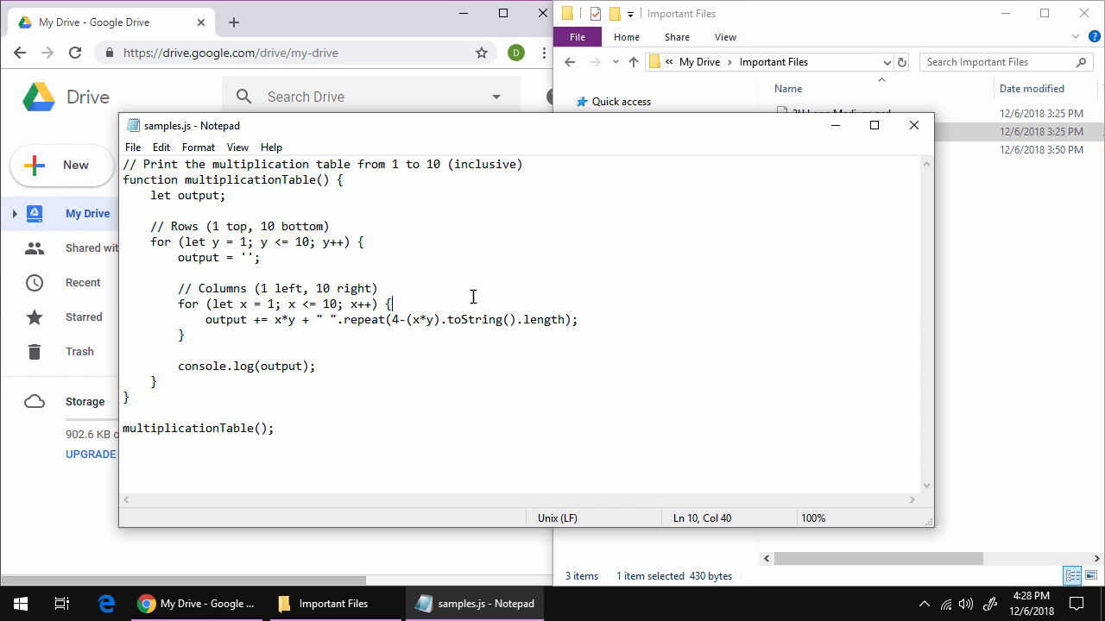
Insert a new line reading 'Function' at the top of samples.js.
{"action": "key", "text": "ctrl+Home"}
{"action": "key", "text": "Return"}
{"action": "key", "text": "Return"}
{"action": "key", "text": "Return"}
{"action": "key", "text": "Return"}
{"action": "key", "text": "Up"}
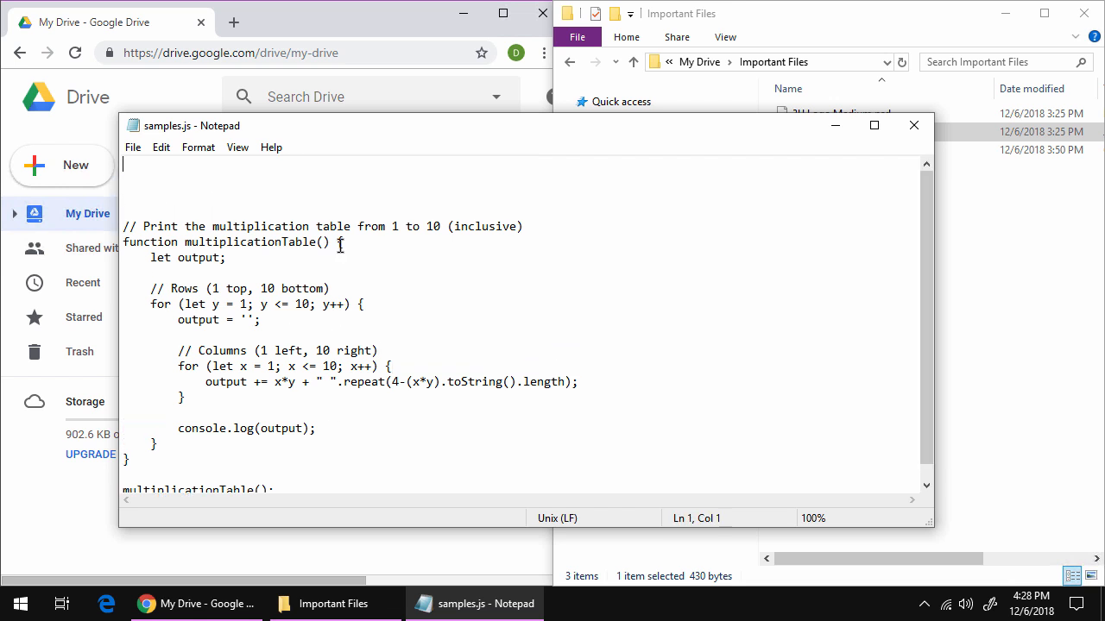
{"action": "type", "text": "Function"}
Snap Notepad to the left half, save samples.js and close it.
{"action": "key", "text": "super+Left"}
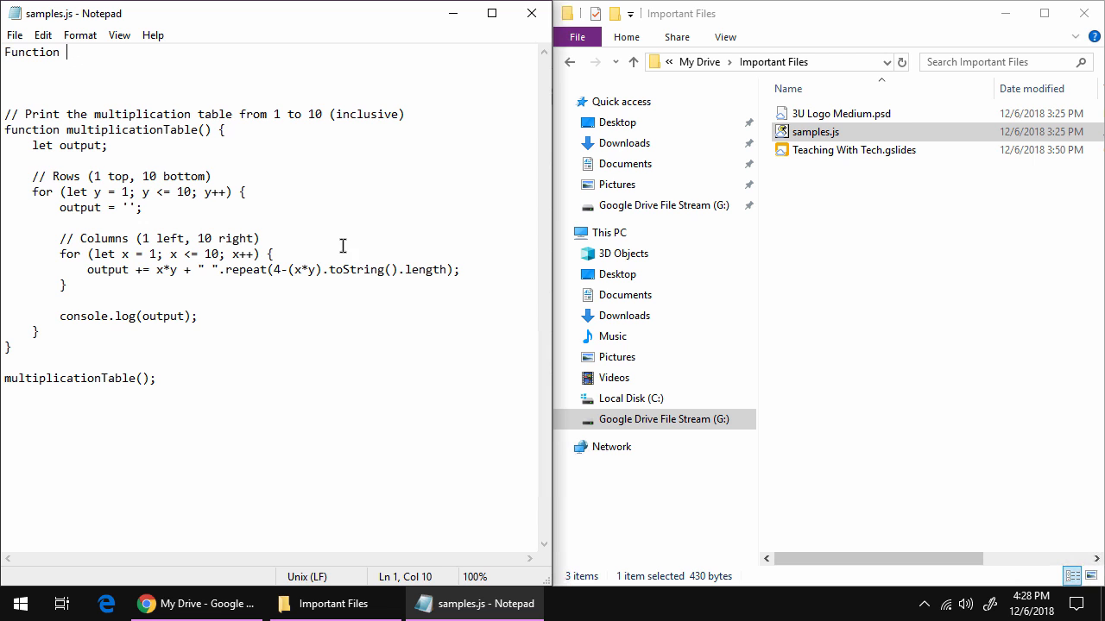
{"action": "key", "text": "ctrl+s"}
{"action": "left_click", "coordinate": [531, 13]}
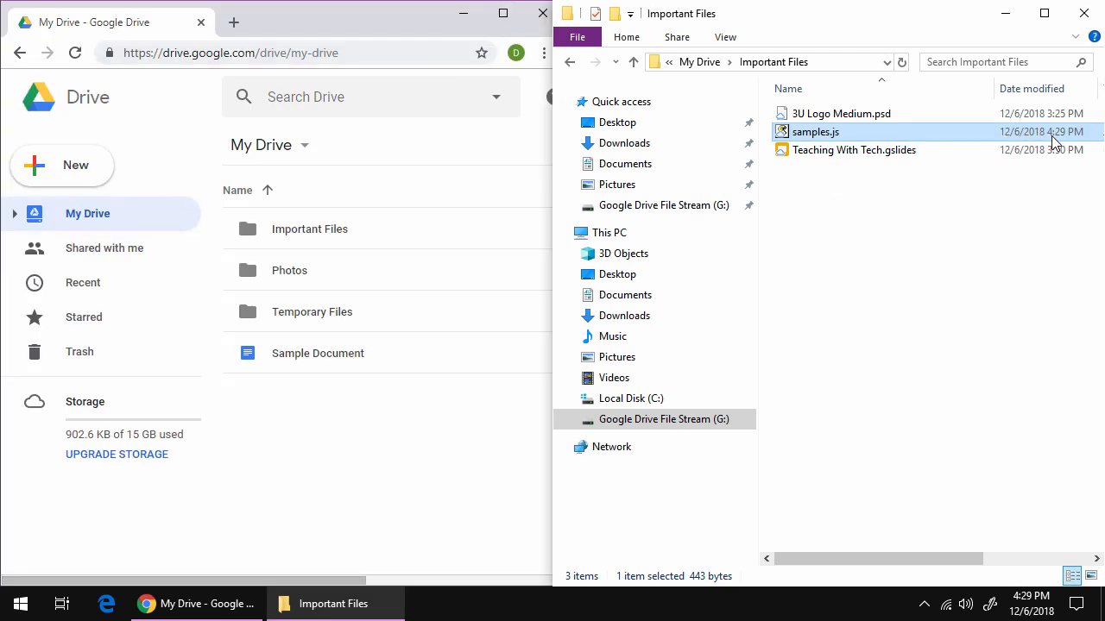
{"action": "left_click", "coordinate": [898, 243]}
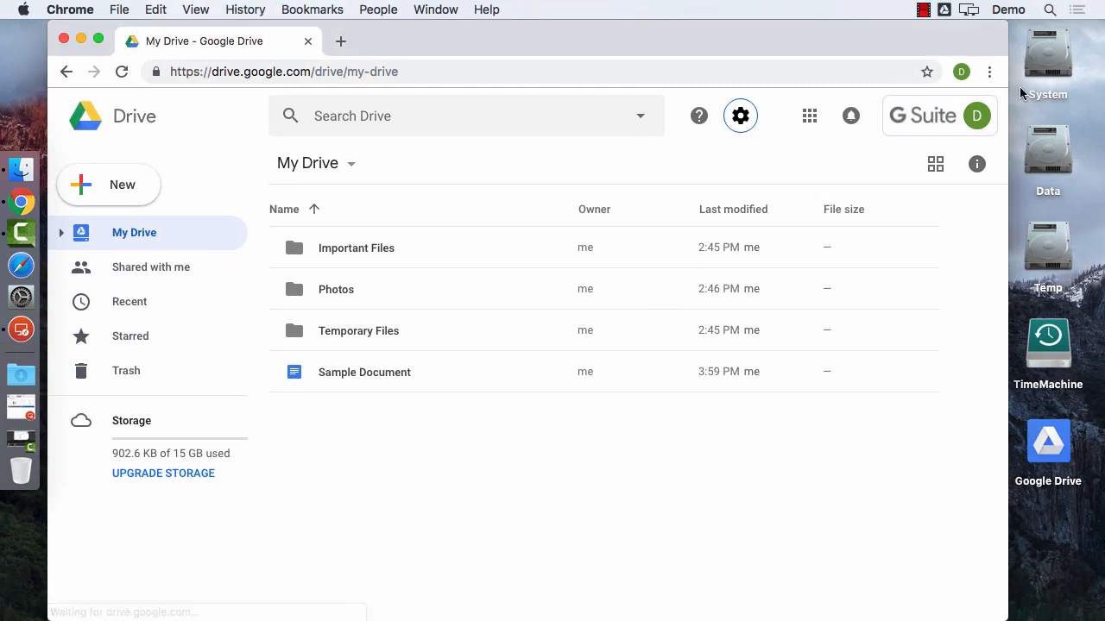
Go to My Drive > Important Files on the Google Drive volume in Finder.
{"action": "double_click", "coordinate": [1051, 250]}
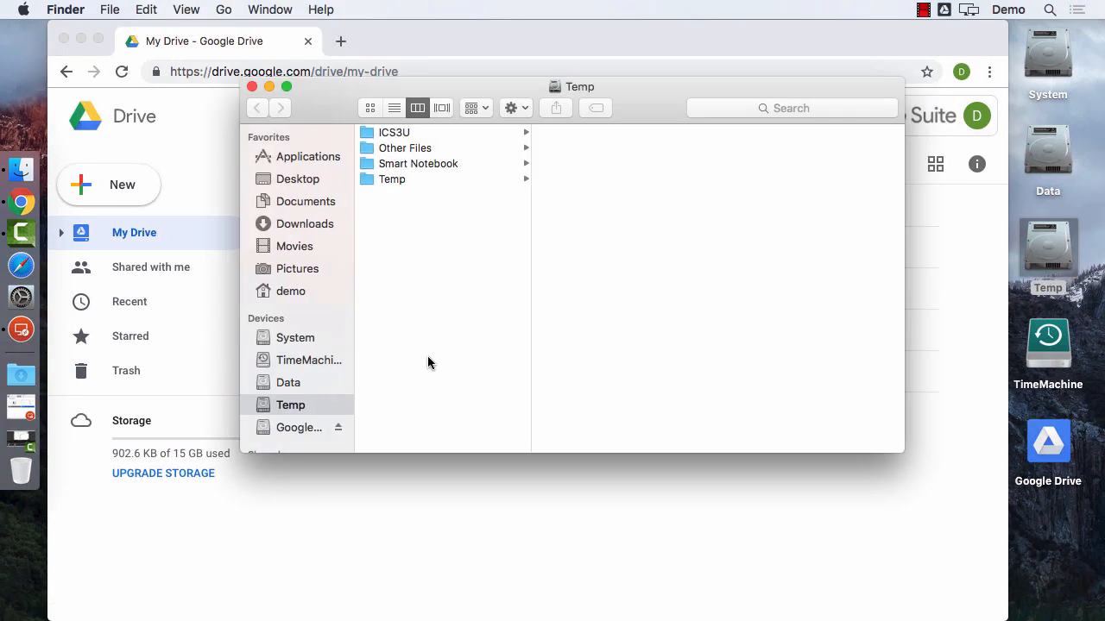
{"action": "left_click", "coordinate": [283, 428]}
{"action": "left_click", "coordinate": [403, 132]}
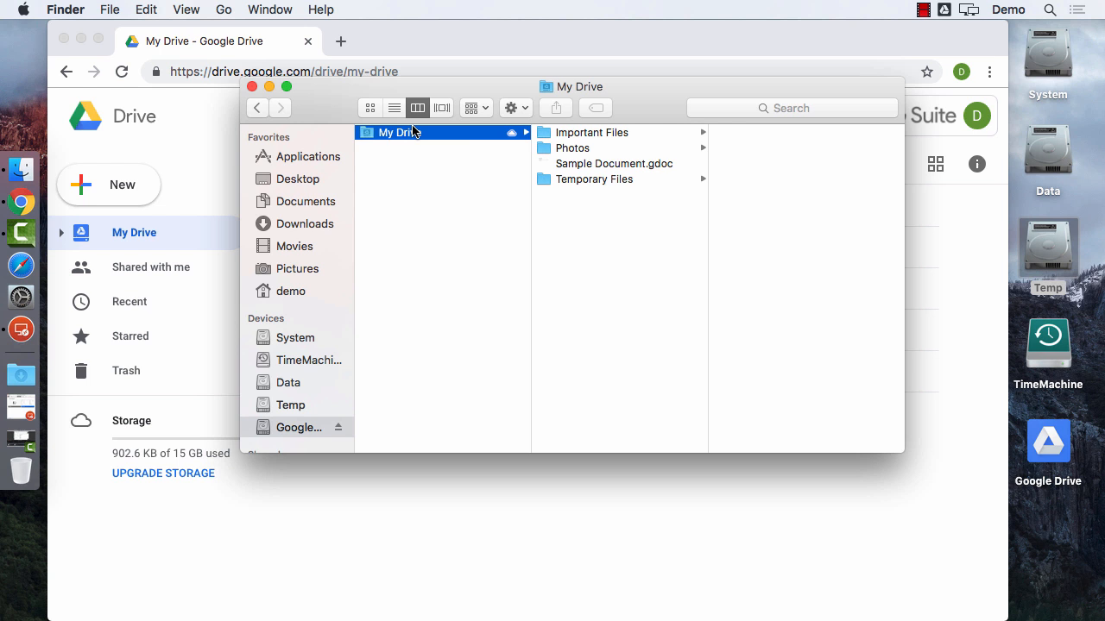
{"action": "left_click", "coordinate": [601, 138]}
Preview samples.js in Quick Look.
{"action": "left_click", "coordinate": [765, 148]}
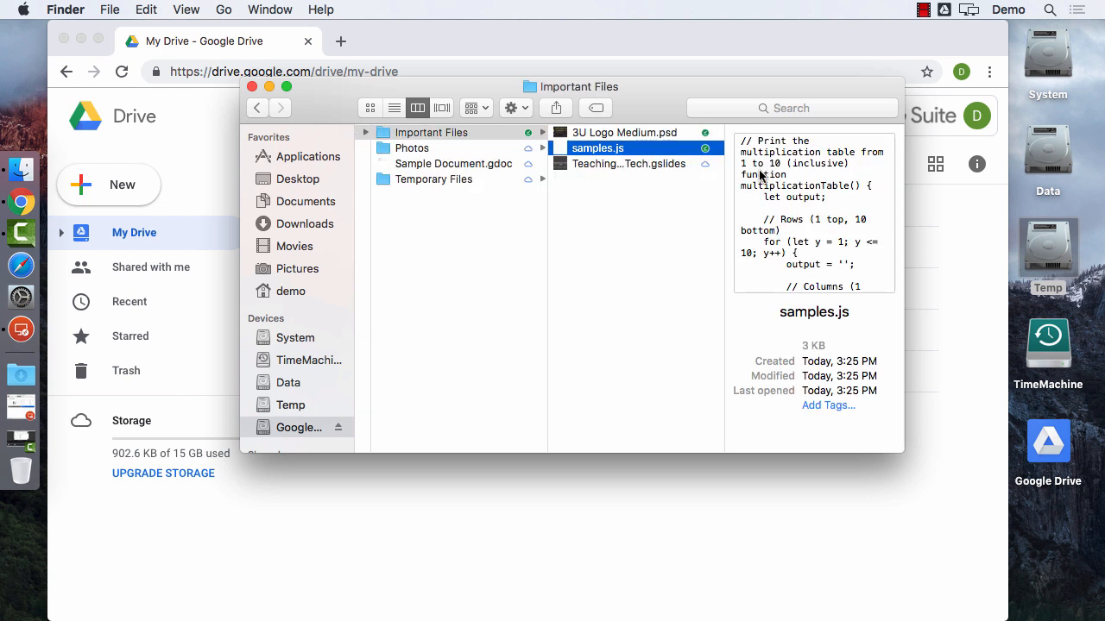
{"action": "left_click", "coordinate": [661, 220]}
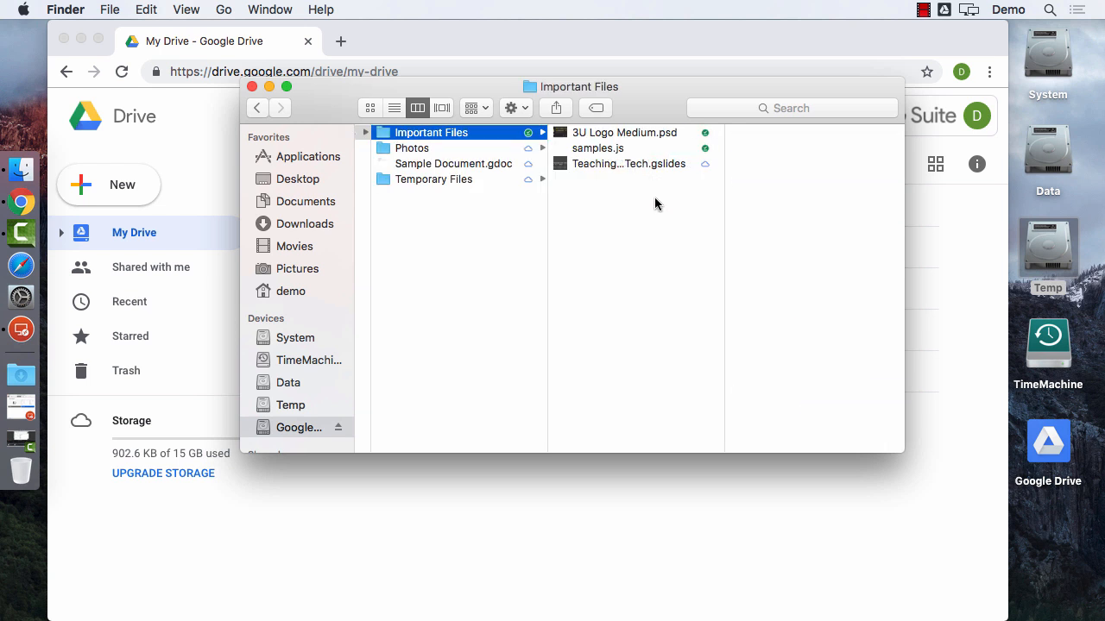
{"action": "left_click", "coordinate": [600, 150]}
{"action": "key", "text": "space"}
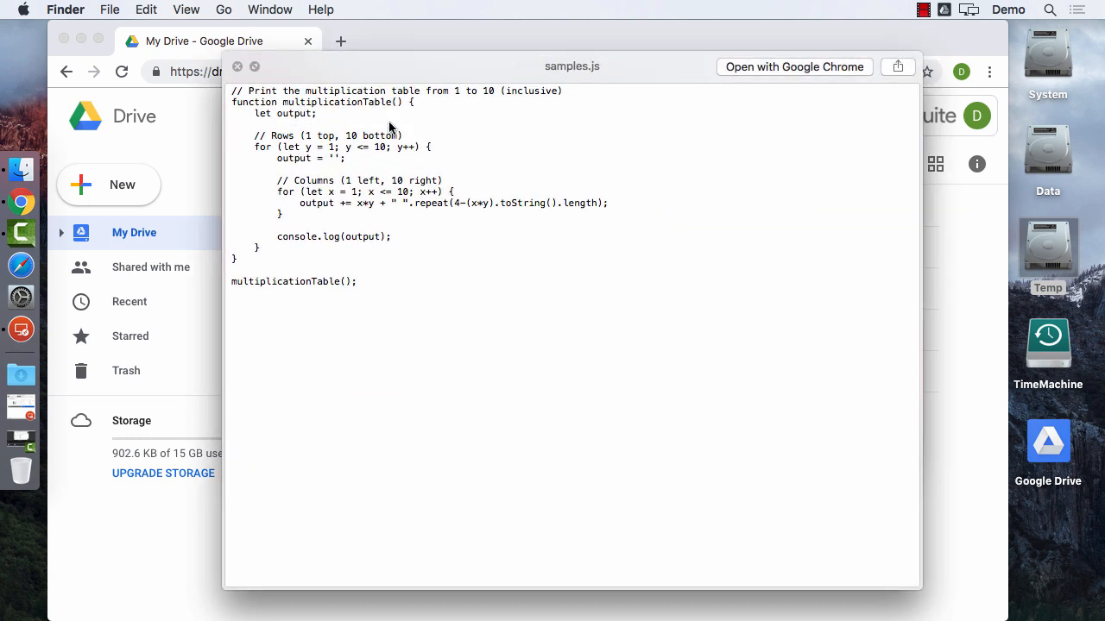
{"action": "key", "text": "space"}
{"action": "left_click", "coordinate": [656, 204]}
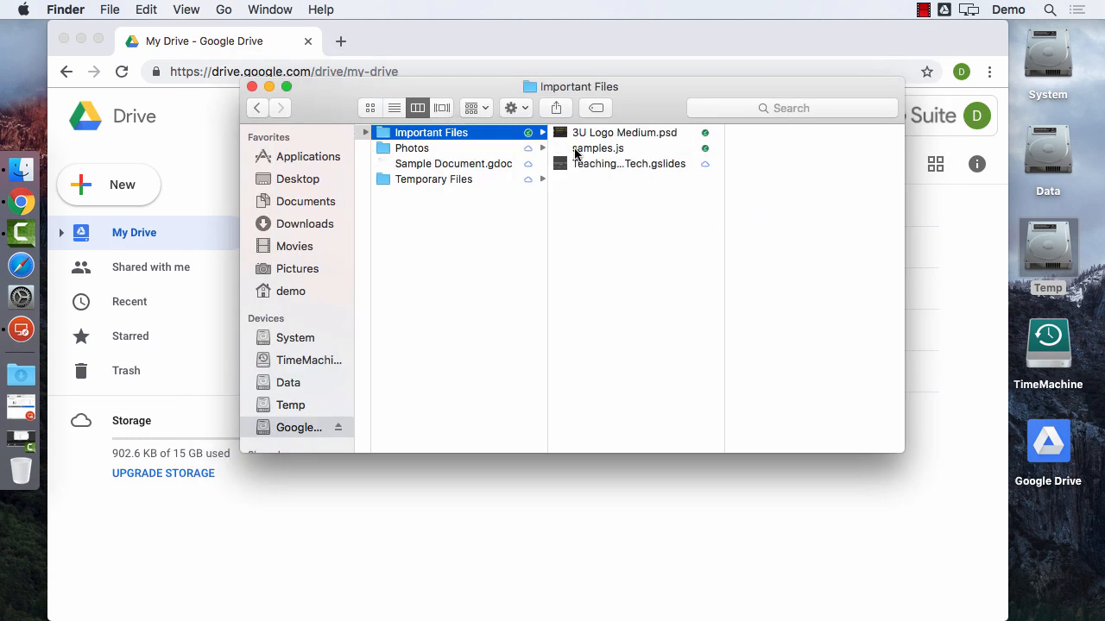
Check the Drive sync panel, then Quick Look samples.js to confirm it begins with 'Function'.
{"action": "left_click", "coordinate": [943, 12]}
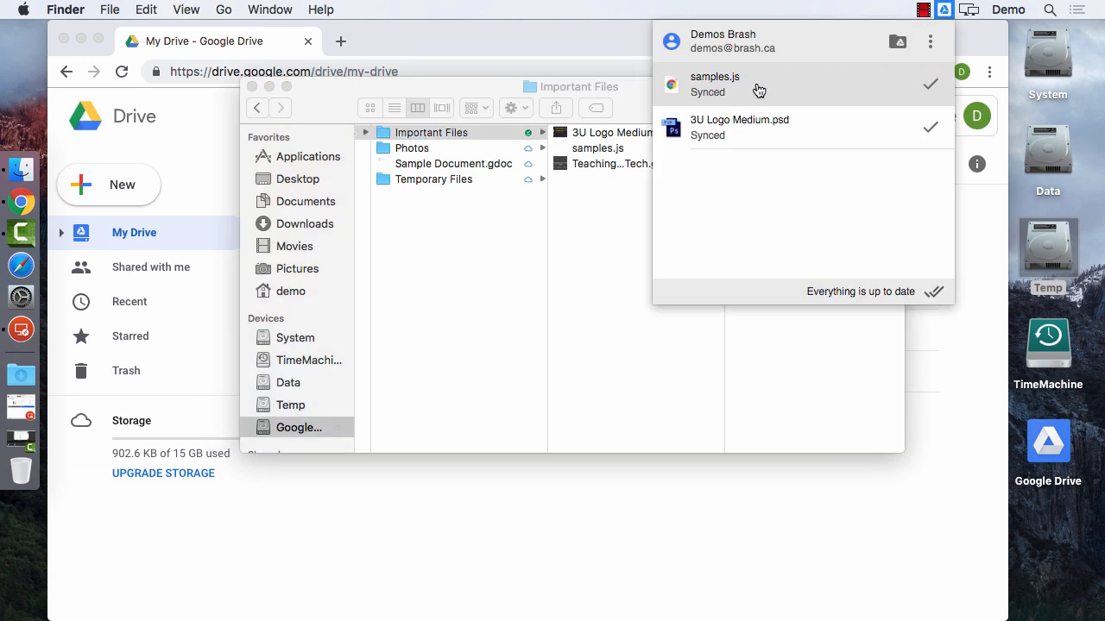
{"action": "left_click", "coordinate": [620, 202]}
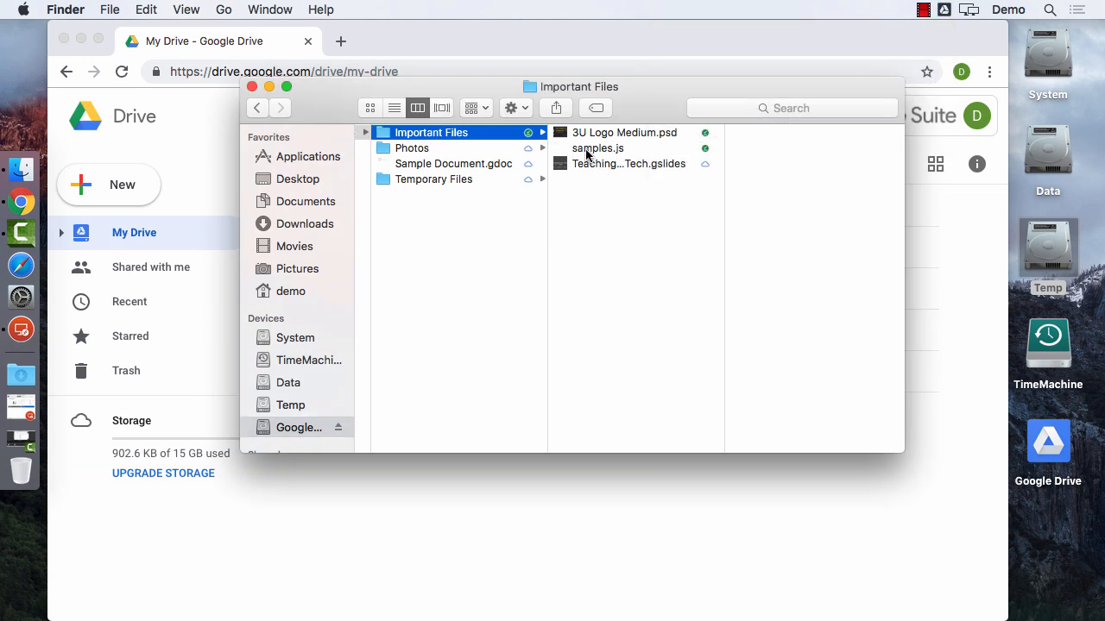
{"action": "left_click", "coordinate": [587, 150]}
{"action": "key", "text": "space"}
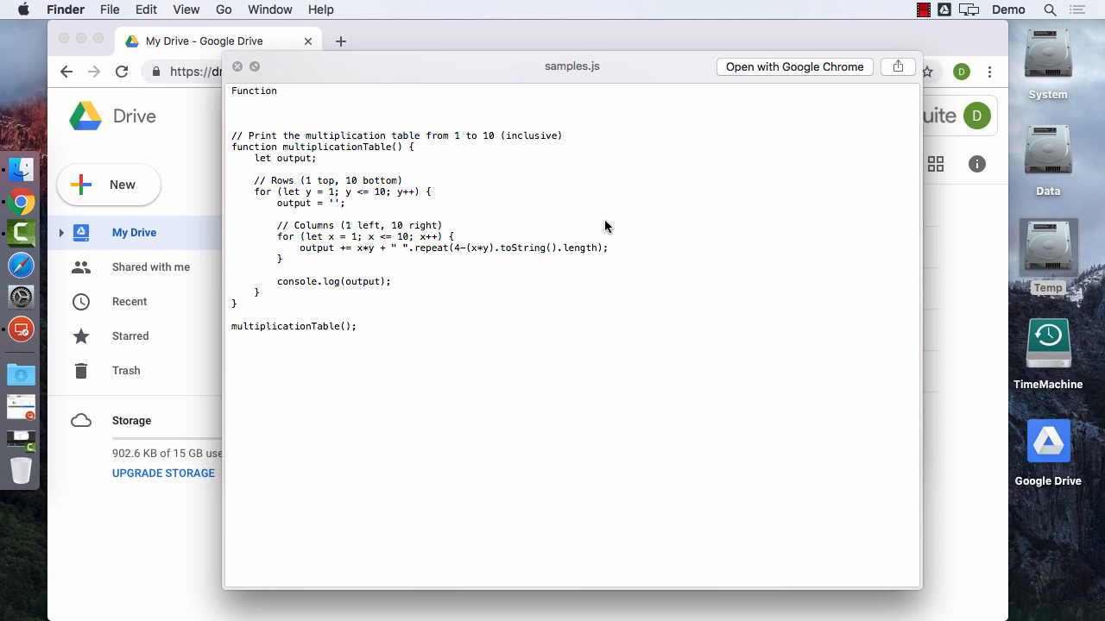
{"action": "key", "text": "space"}
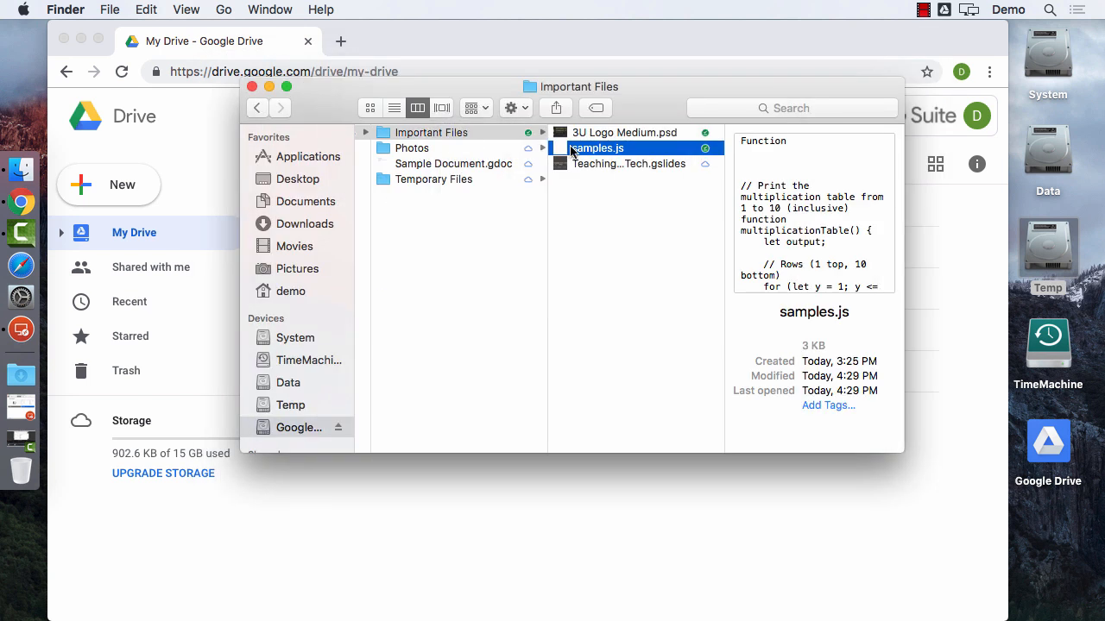
Open samples.js with TextEdit.
{"action": "right_click", "coordinate": [571, 152]}
{"action": "mouse_move", "coordinate": [734, 171]}
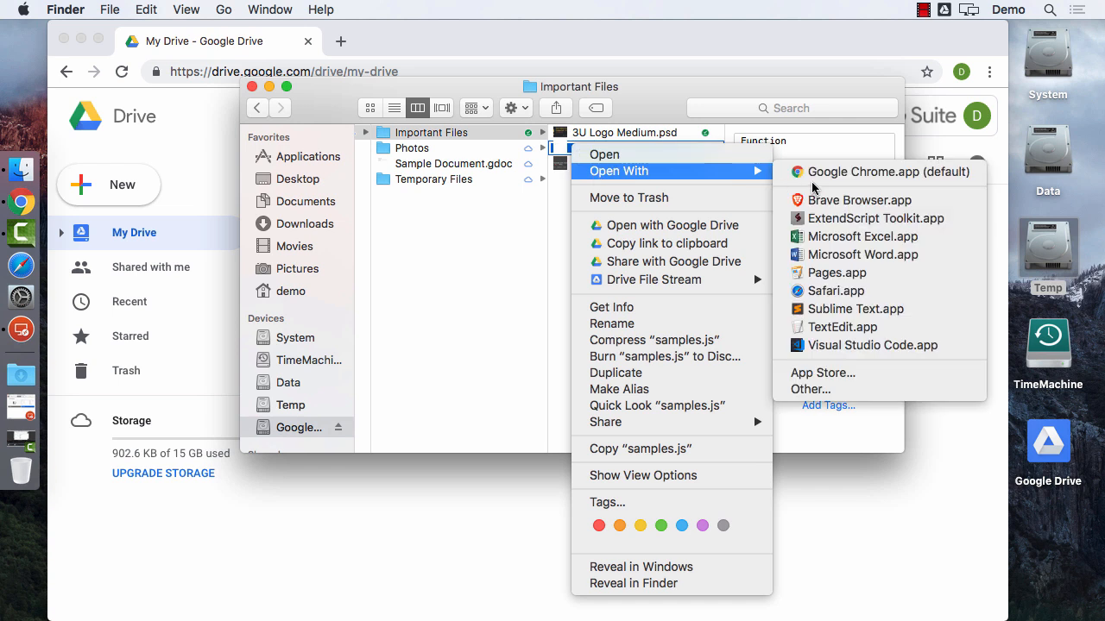
{"action": "left_click", "coordinate": [841, 328]}
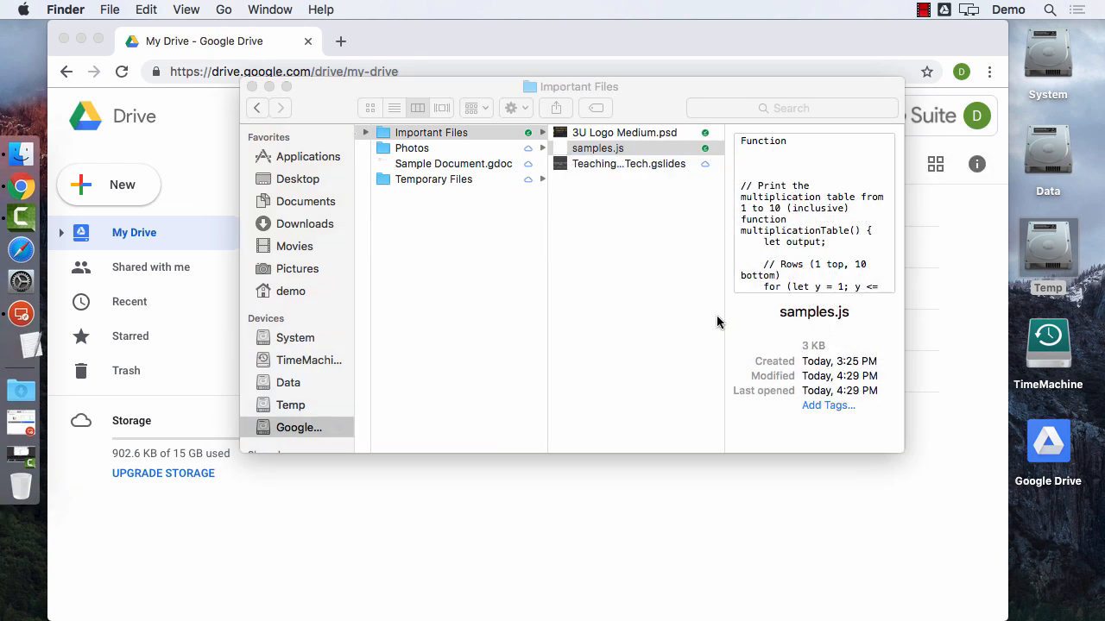
Delete the Function line and blank lines at the top, save, and close the file.
{"action": "left_click_drag", "start_coordinate": [259, 76], "coordinate": [217, 37]}
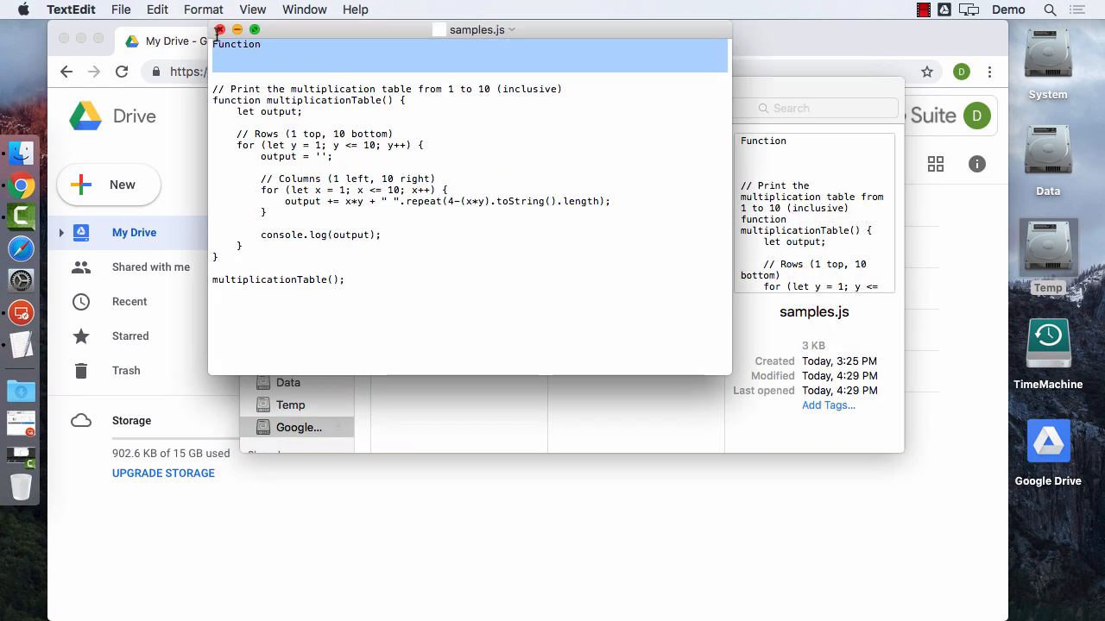
{"action": "key", "text": "BackSpace"}
{"action": "key", "text": "BackSpace"}
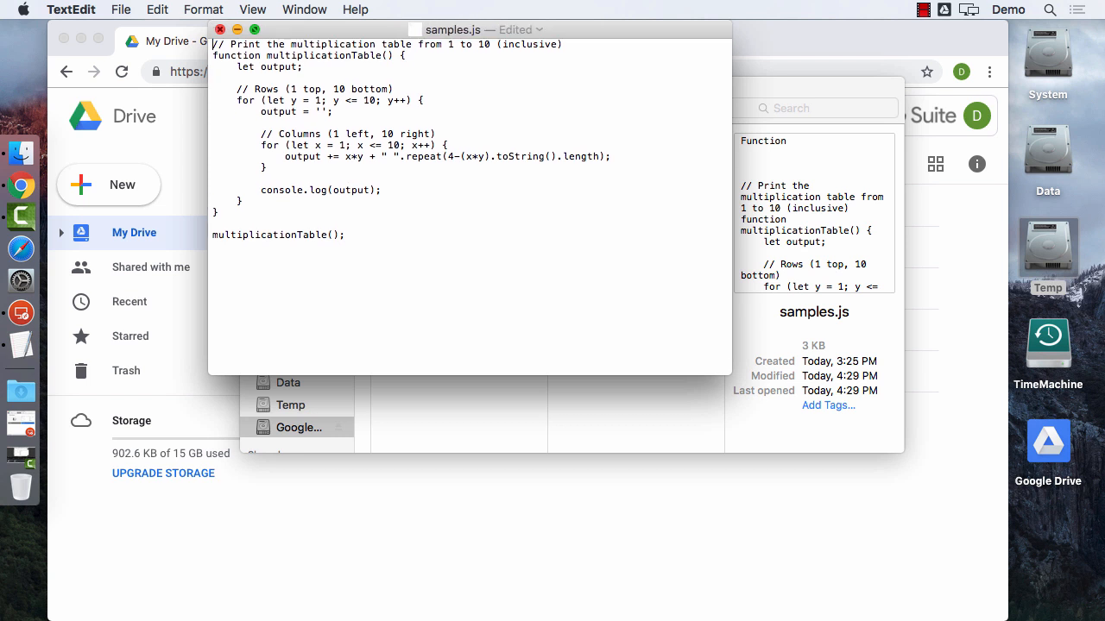
{"action": "key", "text": "super+s"}
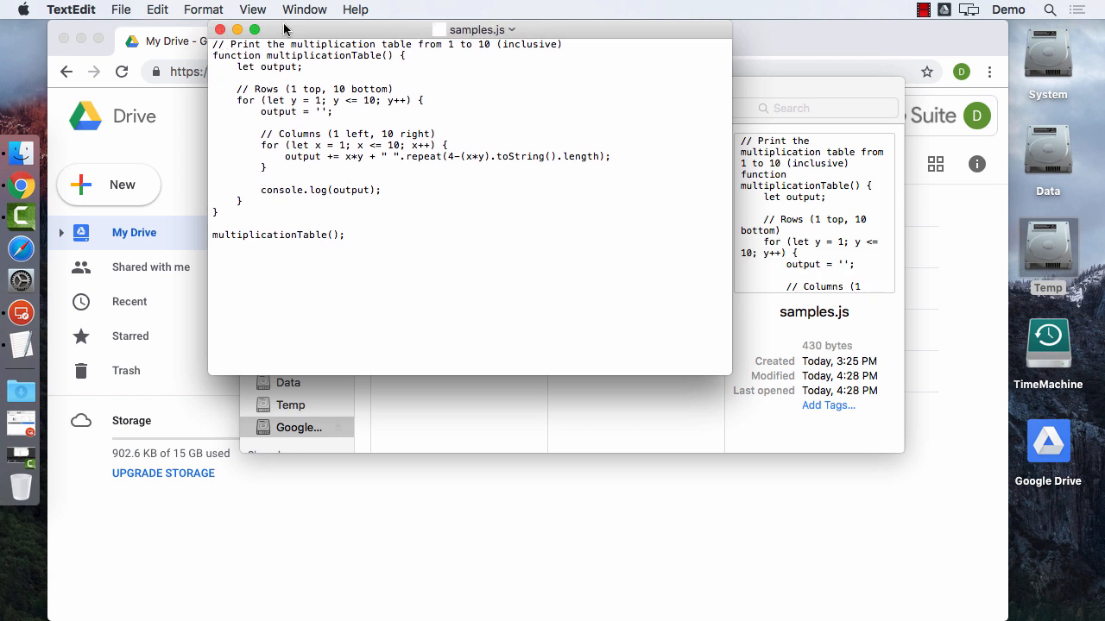
{"action": "left_click_drag", "start_coordinate": [285, 30], "coordinate": [291, 54]}
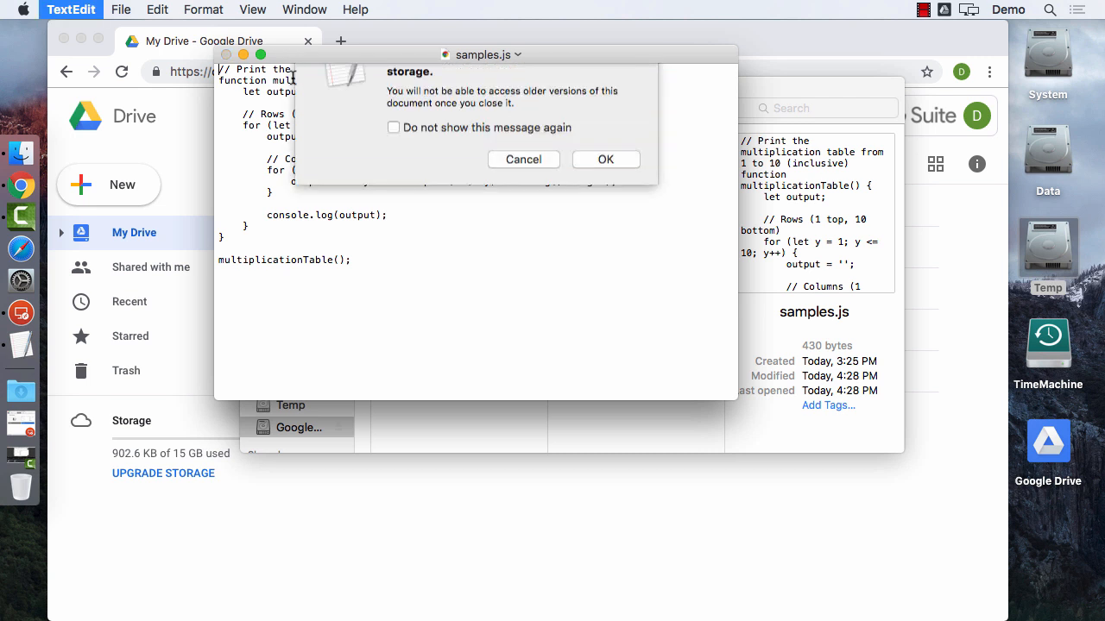
{"action": "left_click", "coordinate": [605, 204]}
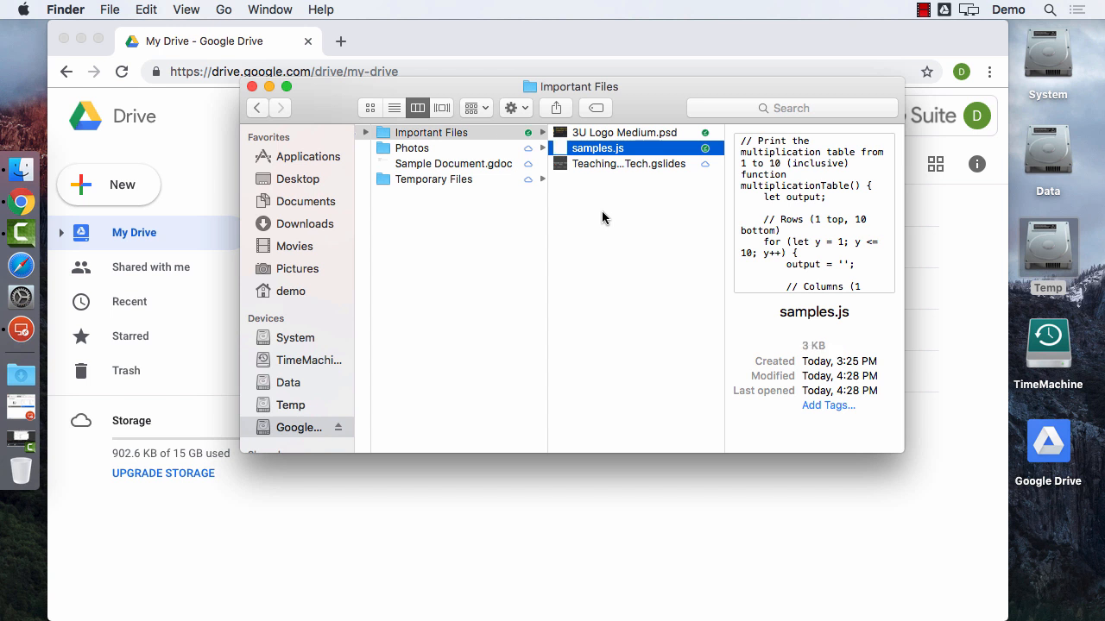
Recheck samples.js in the Drive volume's Important Files, then close Finder and open Important Files on the web.
{"action": "left_click", "coordinate": [252, 87]}
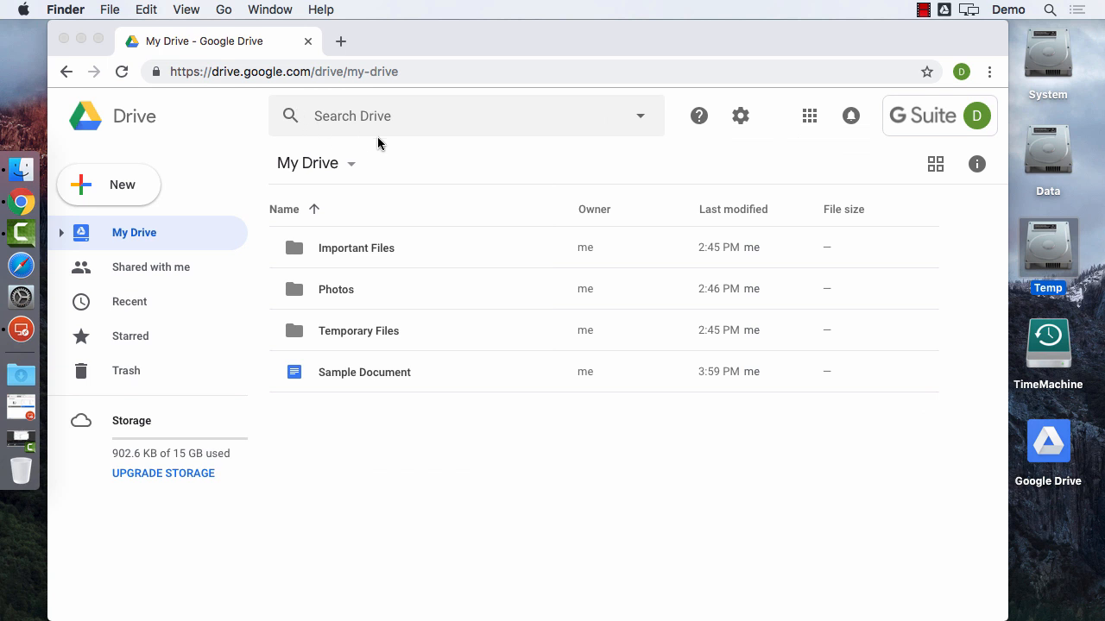
{"action": "left_click", "coordinate": [510, 505]}
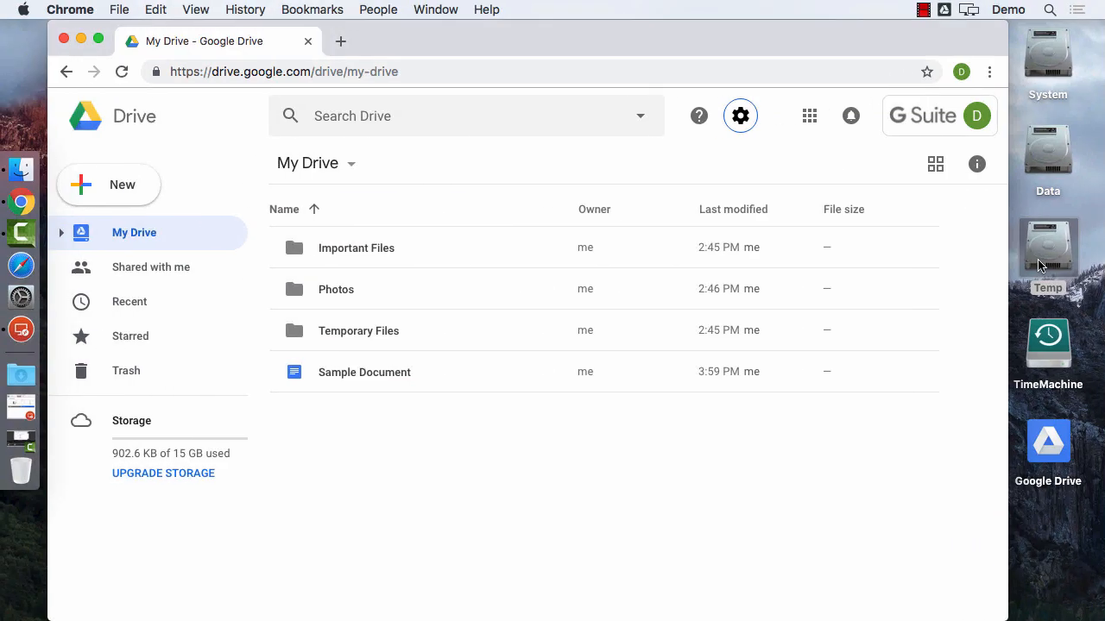
{"action": "double_click", "coordinate": [1040, 263]}
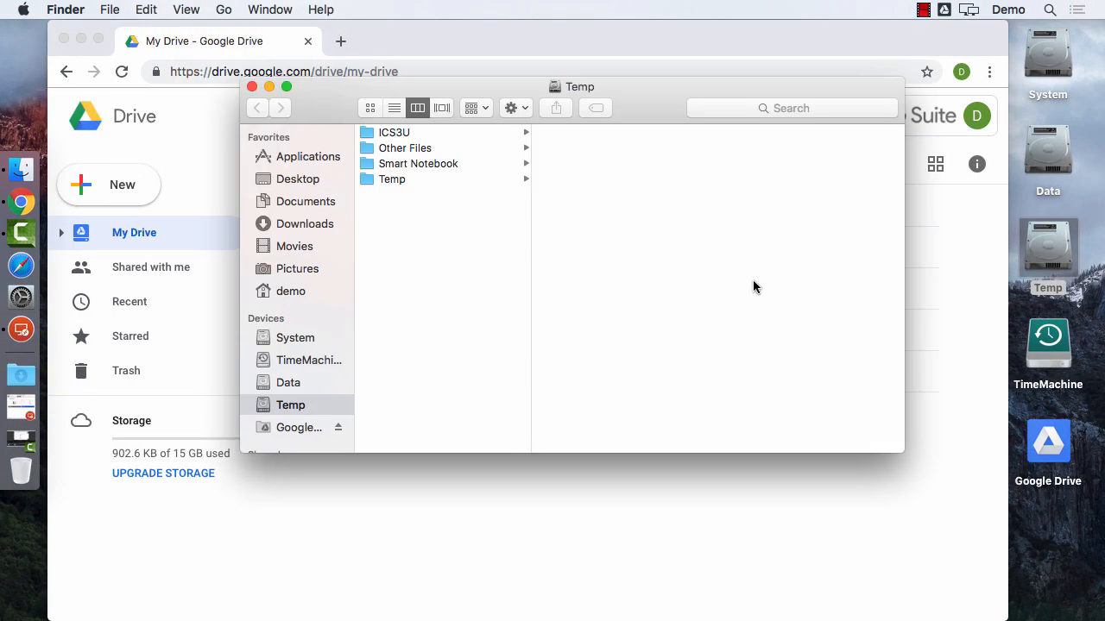
{"action": "left_click", "coordinate": [302, 428]}
{"action": "double_click", "coordinate": [1051, 457]}
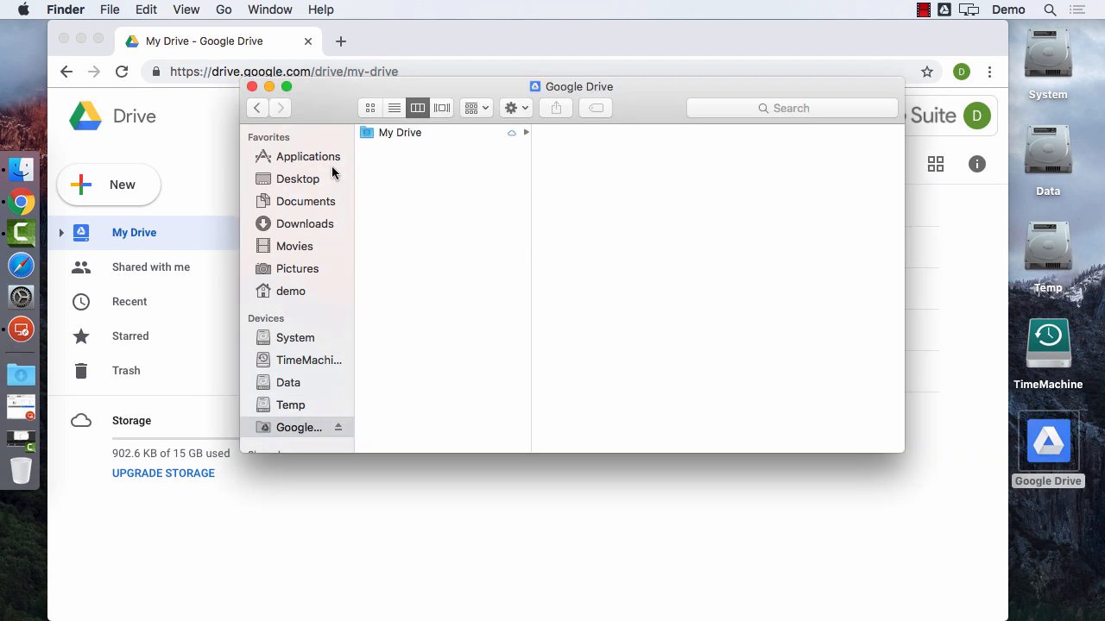
{"action": "left_click", "coordinate": [390, 134]}
{"action": "left_click", "coordinate": [569, 135]}
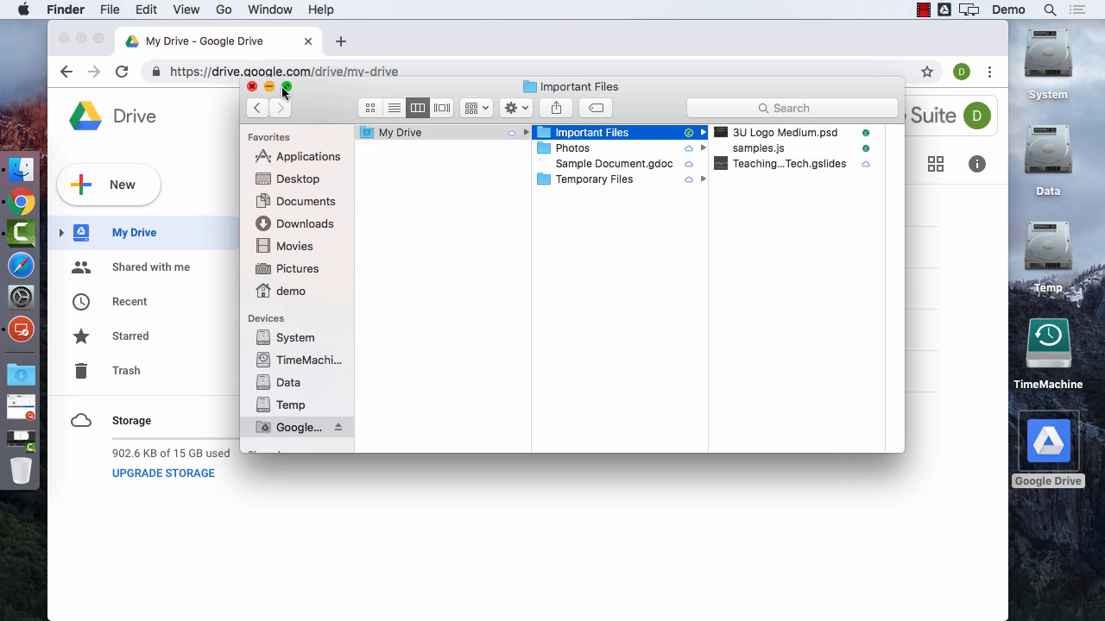
{"action": "left_click", "coordinate": [251, 87]}
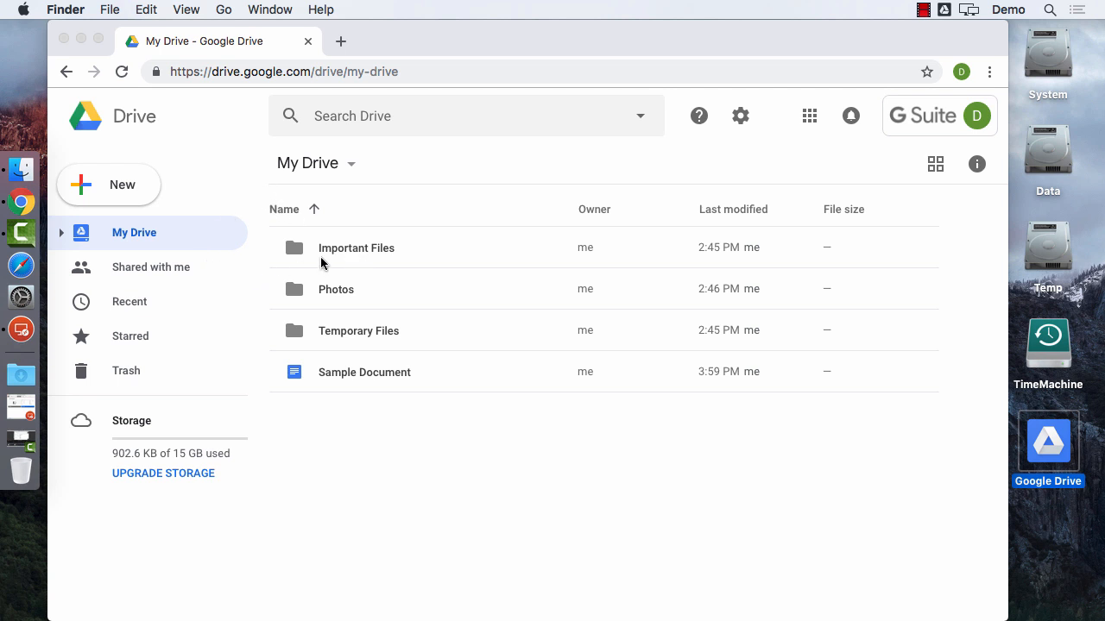
{"action": "double_click", "coordinate": [336, 247]}
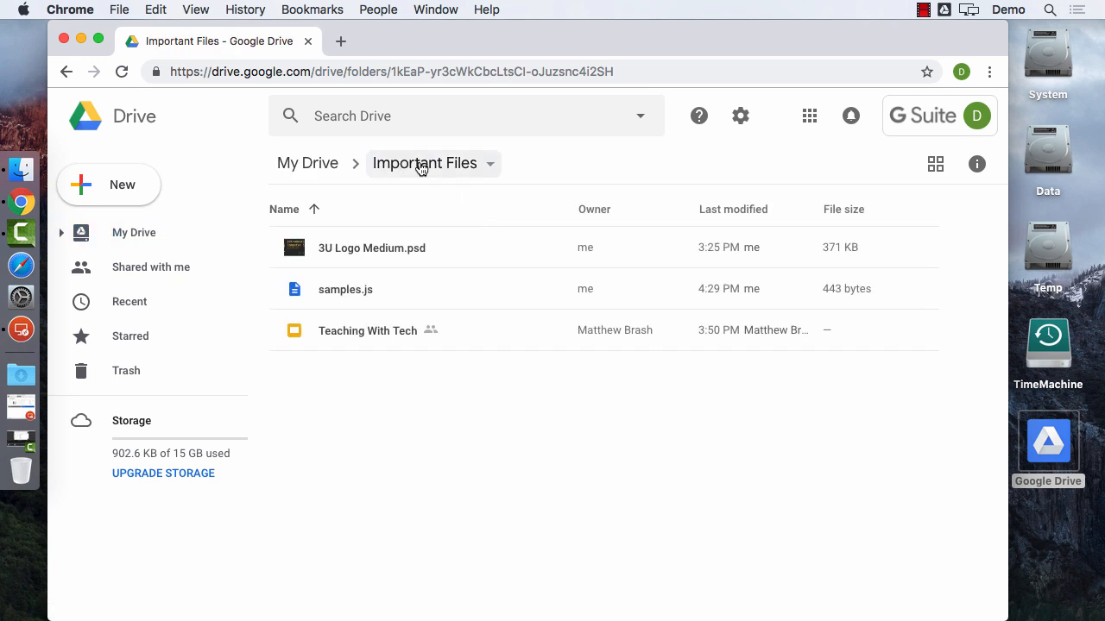
Confirm web samples.js shows 430 bytes, modified 4:29 PM, then open the Temp drive in Finder.
{"action": "left_click", "coordinate": [345, 292]}
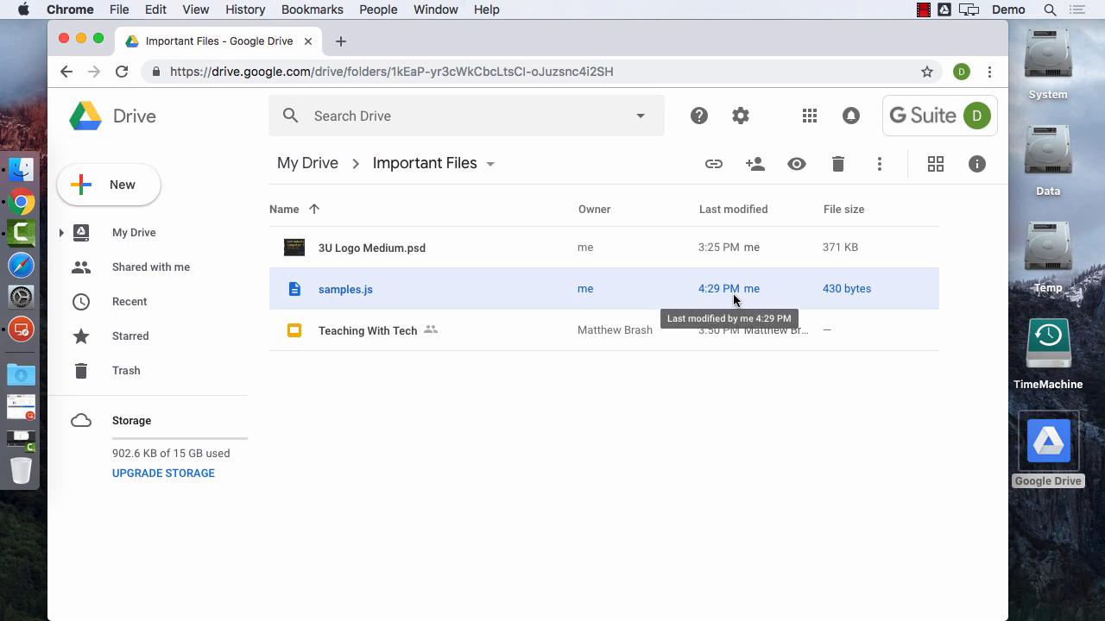
{"action": "left_click", "coordinate": [716, 354]}
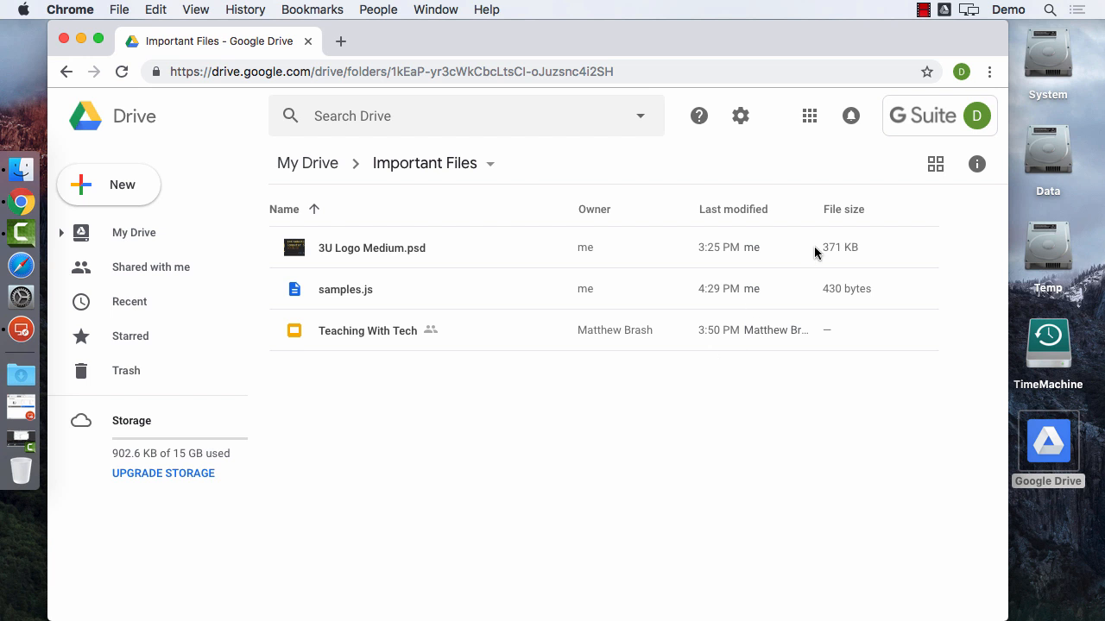
{"action": "double_click", "coordinate": [1039, 238]}
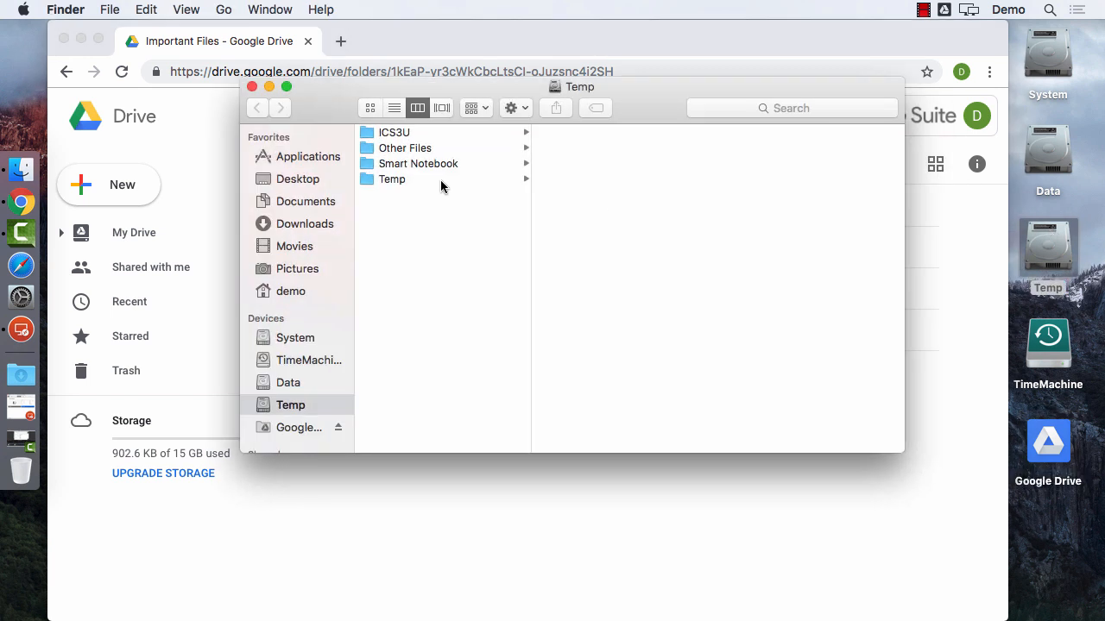
Open the Google Drive volume in a new window and arrange it beside the Temp window.
{"action": "left_click", "coordinate": [1051, 451]}
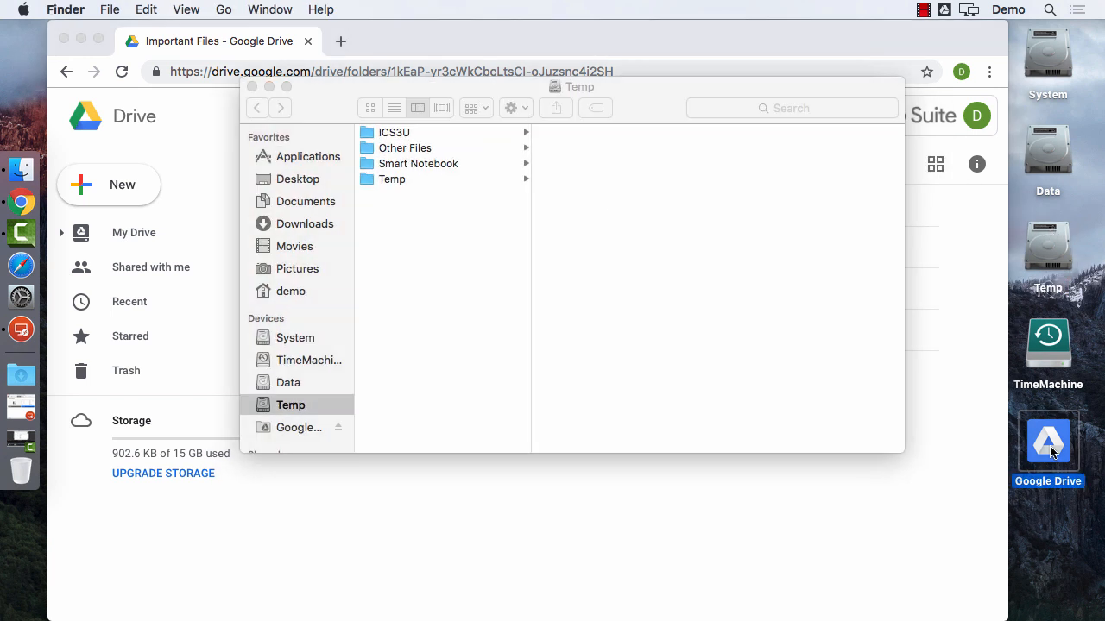
{"action": "double_click", "coordinate": [1051, 451]}
{"action": "left_click_drag", "start_coordinate": [525, 207], "coordinate": [377, 253]}
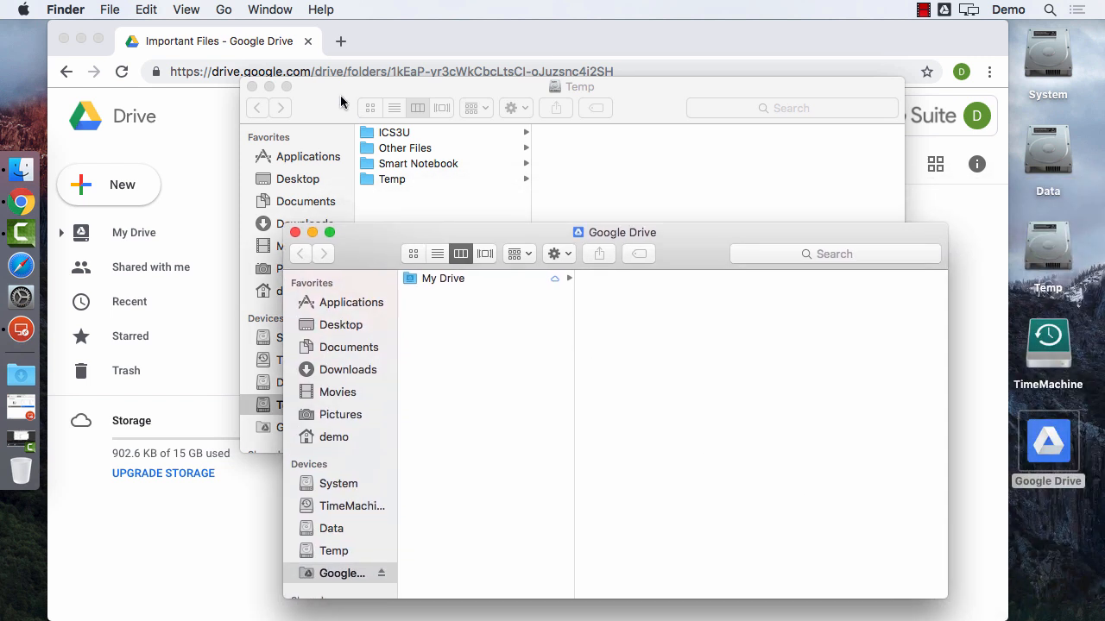
{"action": "left_click_drag", "start_coordinate": [341, 95], "coordinate": [139, 38]}
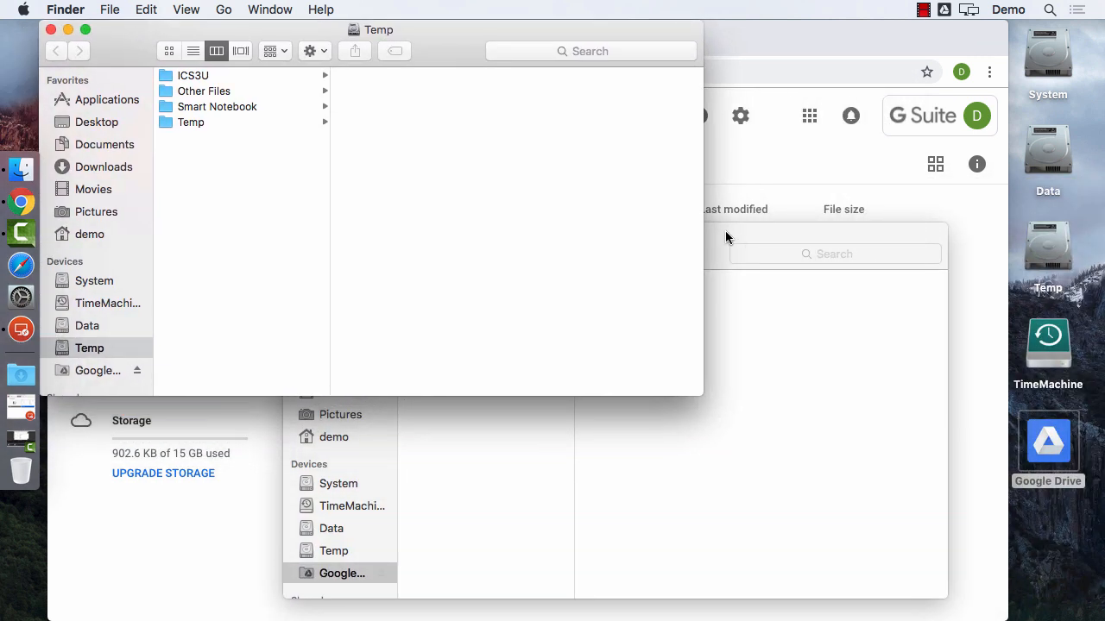
{"action": "left_click_drag", "start_coordinate": [725, 237], "coordinate": [820, 205]}
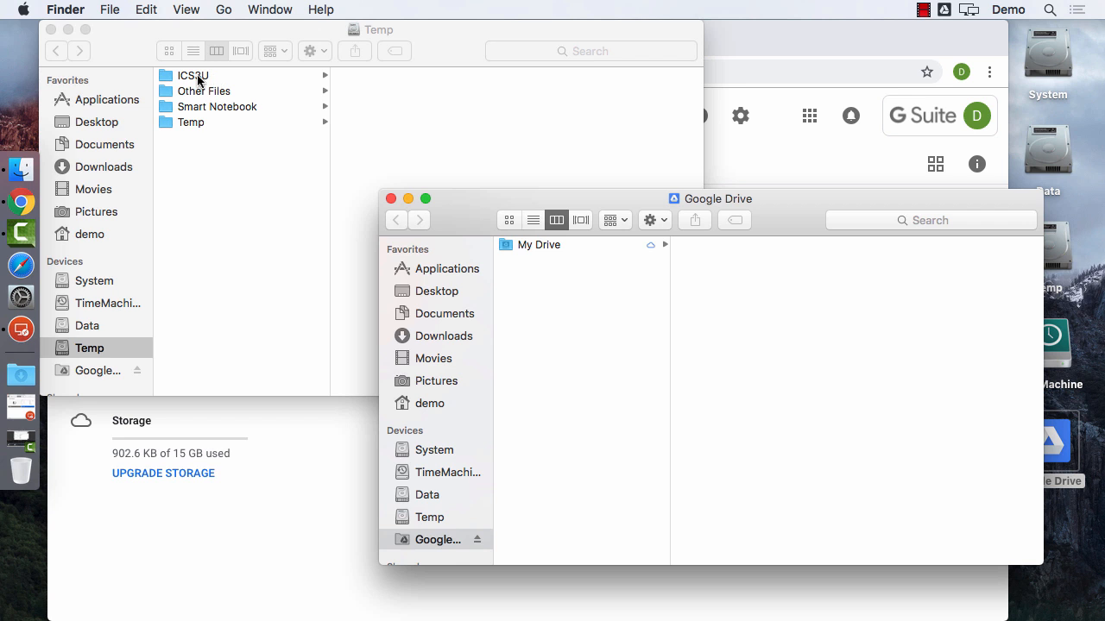
Browse ICS3U's Books, Documents, JS Samples and Media folders, then list My Drive's contents.
{"action": "left_click", "coordinate": [197, 80]}
{"action": "left_click", "coordinate": [198, 79]}
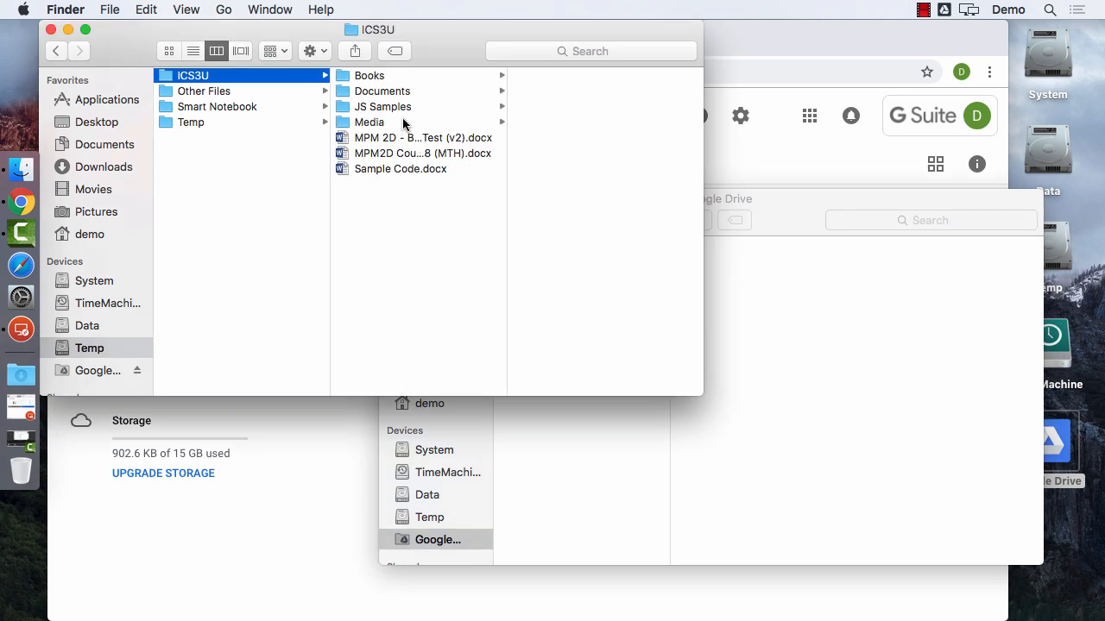
{"action": "left_click", "coordinate": [389, 77]}
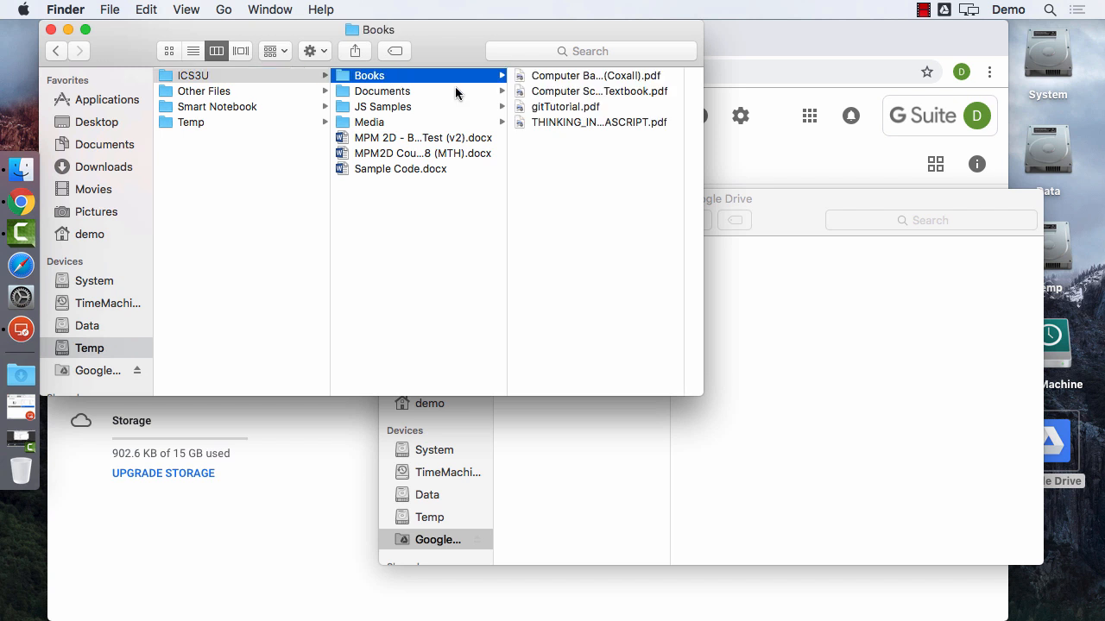
{"action": "left_click", "coordinate": [402, 93]}
{"action": "left_click", "coordinate": [410, 107]}
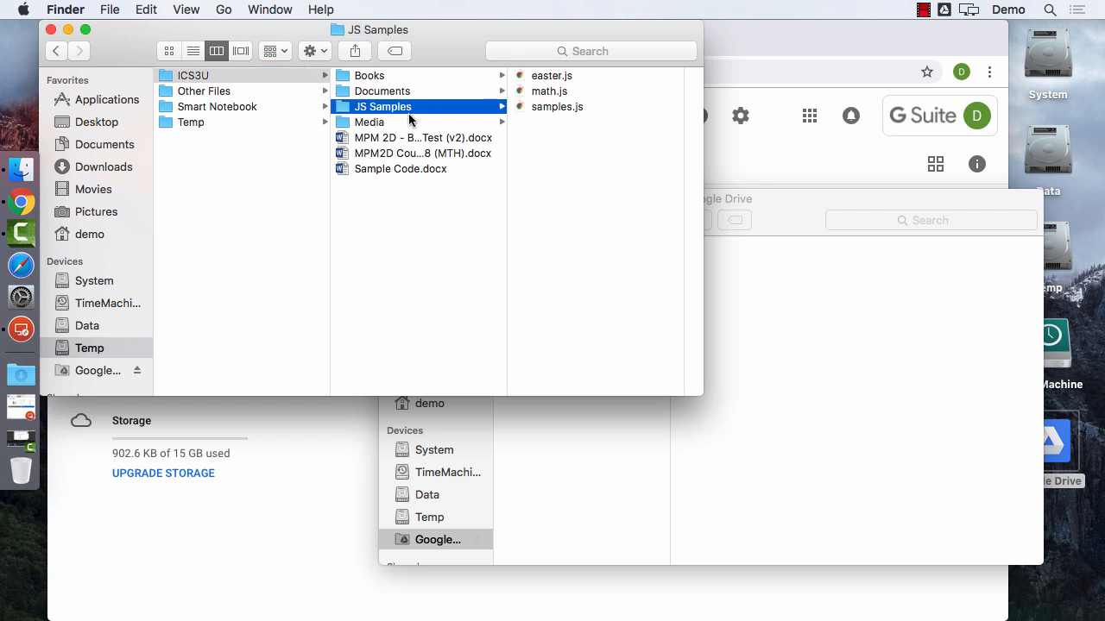
{"action": "left_click", "coordinate": [386, 122]}
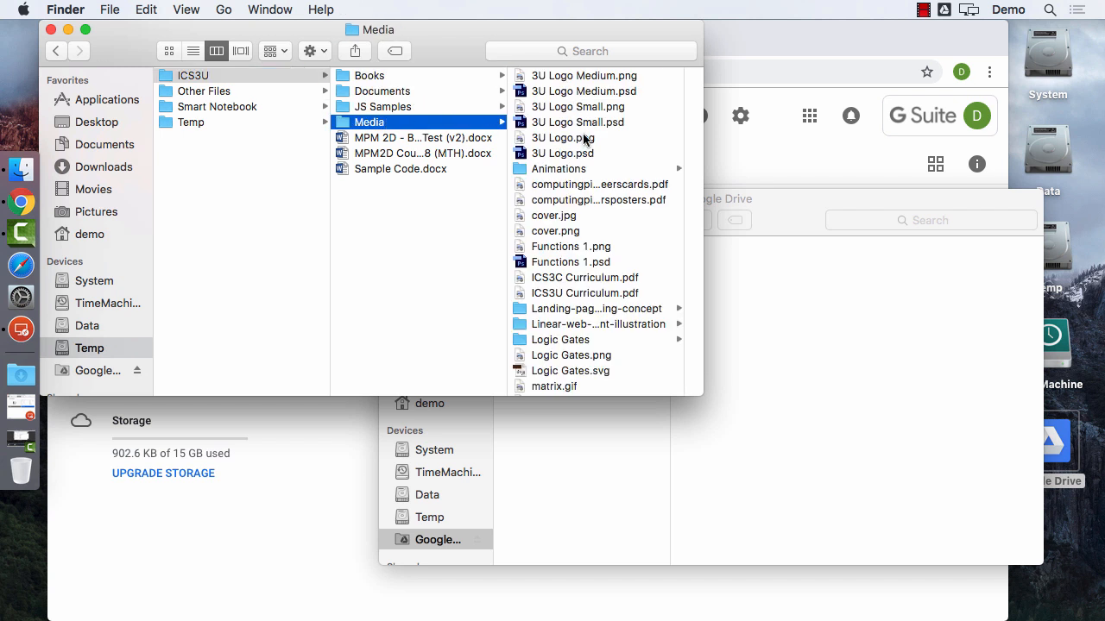
{"action": "left_click", "coordinate": [413, 302]}
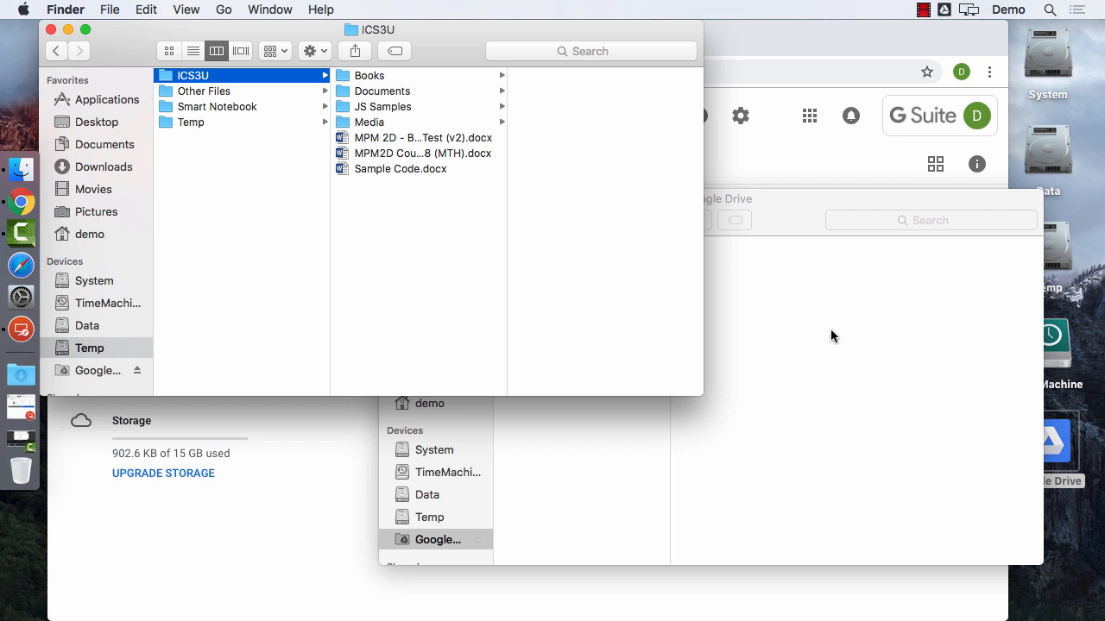
{"action": "left_click", "coordinate": [873, 321]}
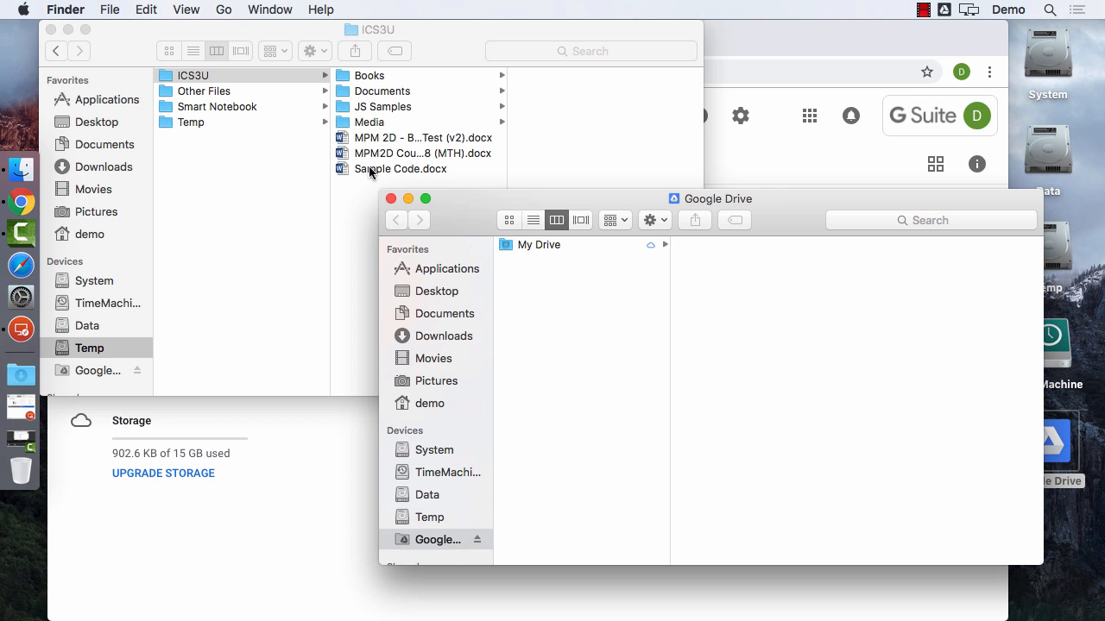
{"action": "left_click", "coordinate": [540, 250]}
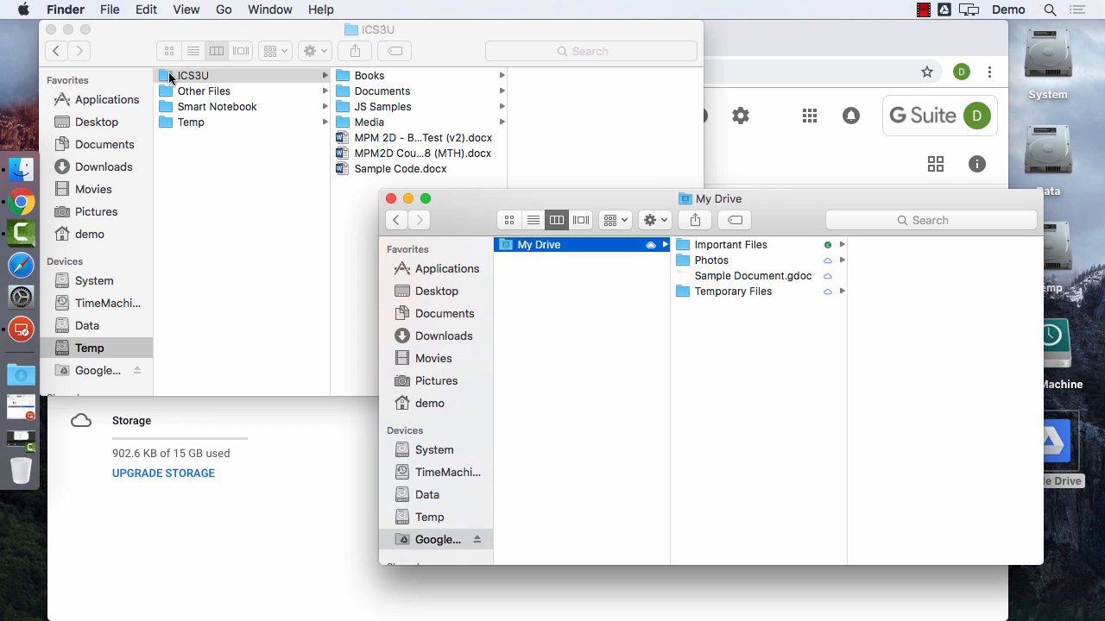
Drag ICS3U into My Drive and watch the sync panel until the upload finishes.
{"action": "left_click_drag", "start_coordinate": [171, 75], "coordinate": [733, 349]}
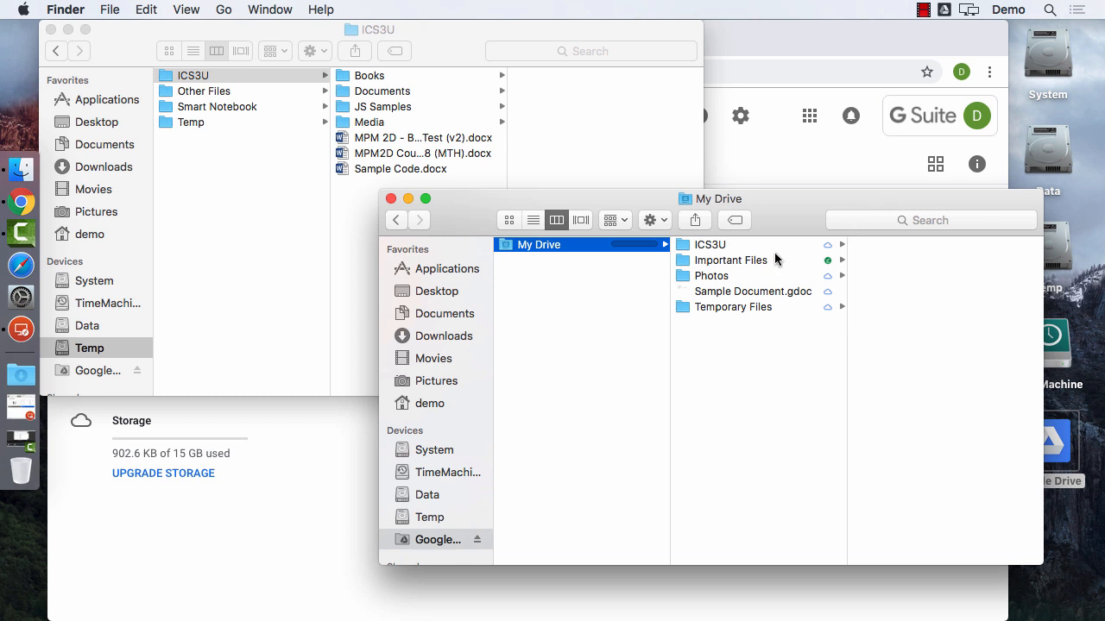
{"action": "left_click", "coordinate": [946, 11]}
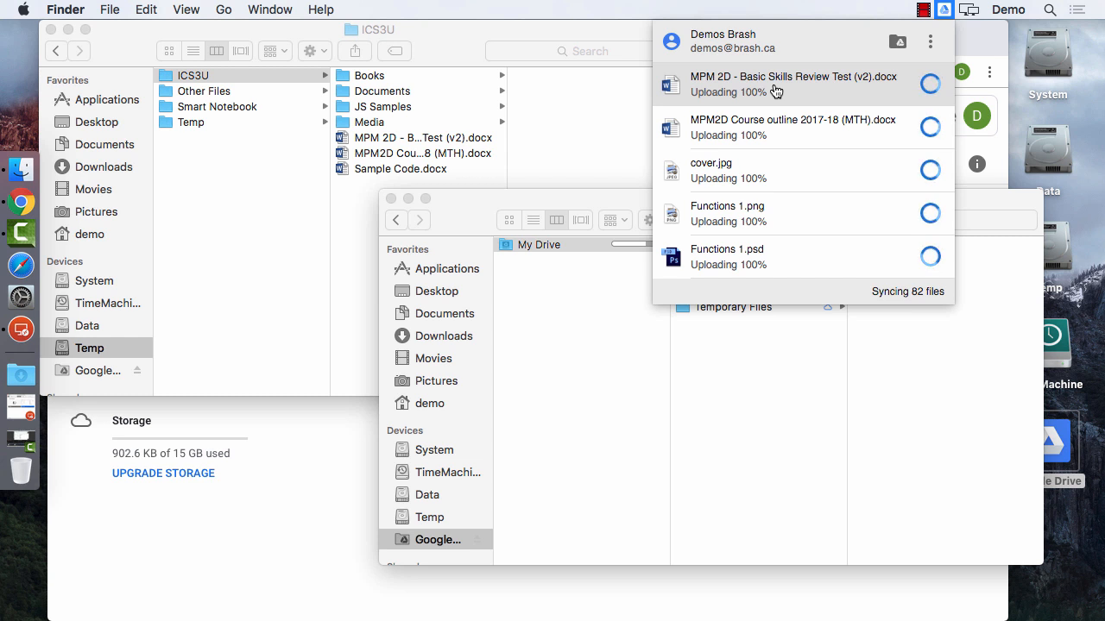
{"action": "left_click", "coordinate": [98, 31]}
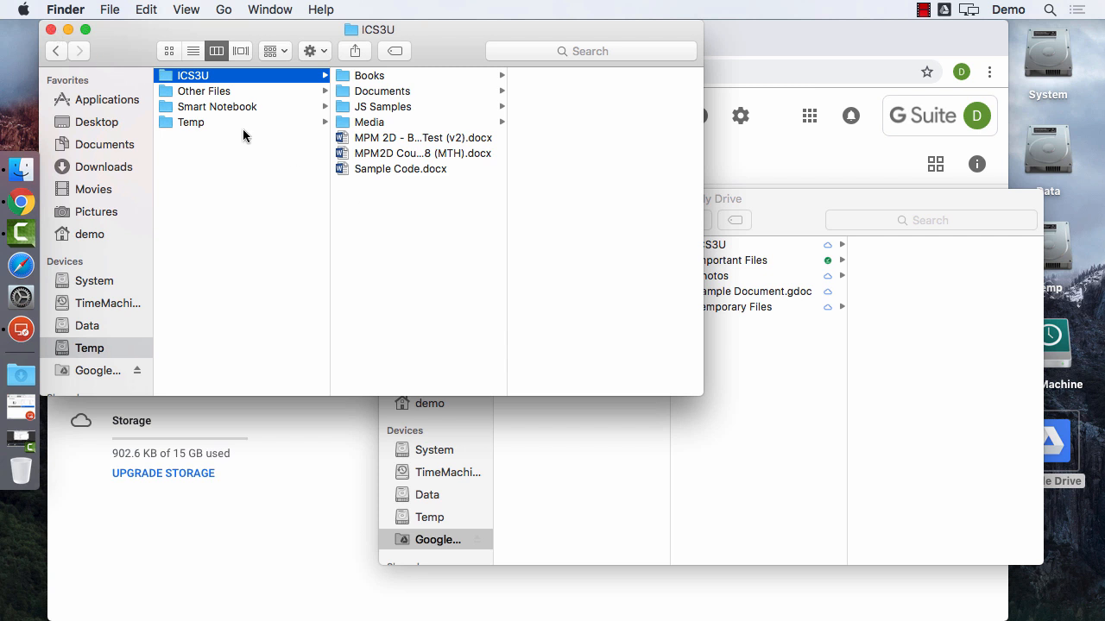
{"action": "left_click", "coordinate": [770, 227]}
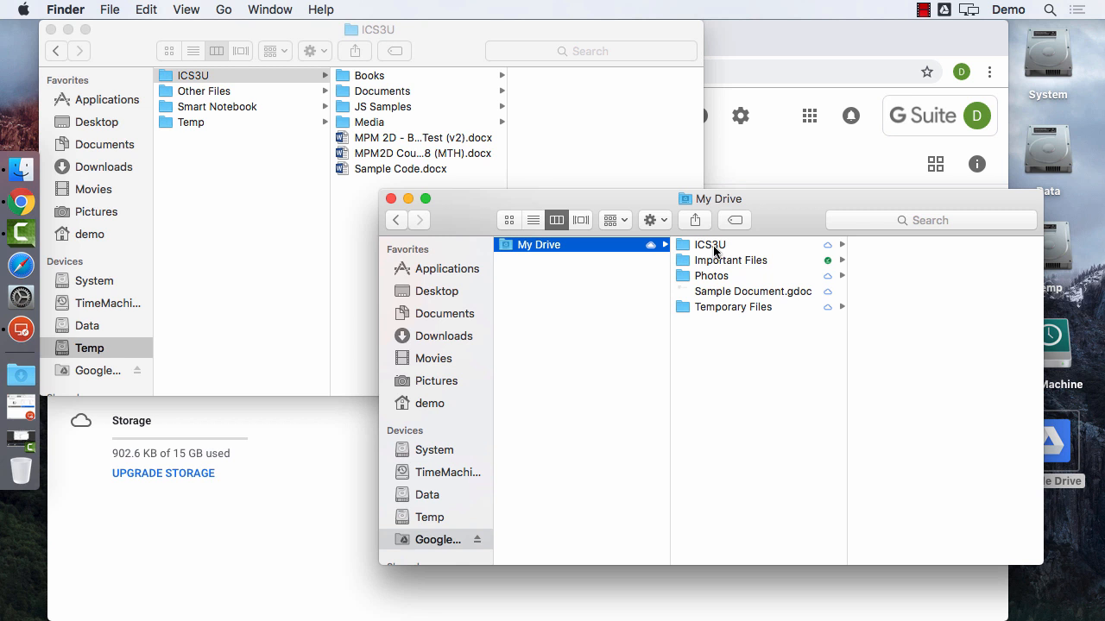
{"action": "left_click", "coordinate": [945, 10]}
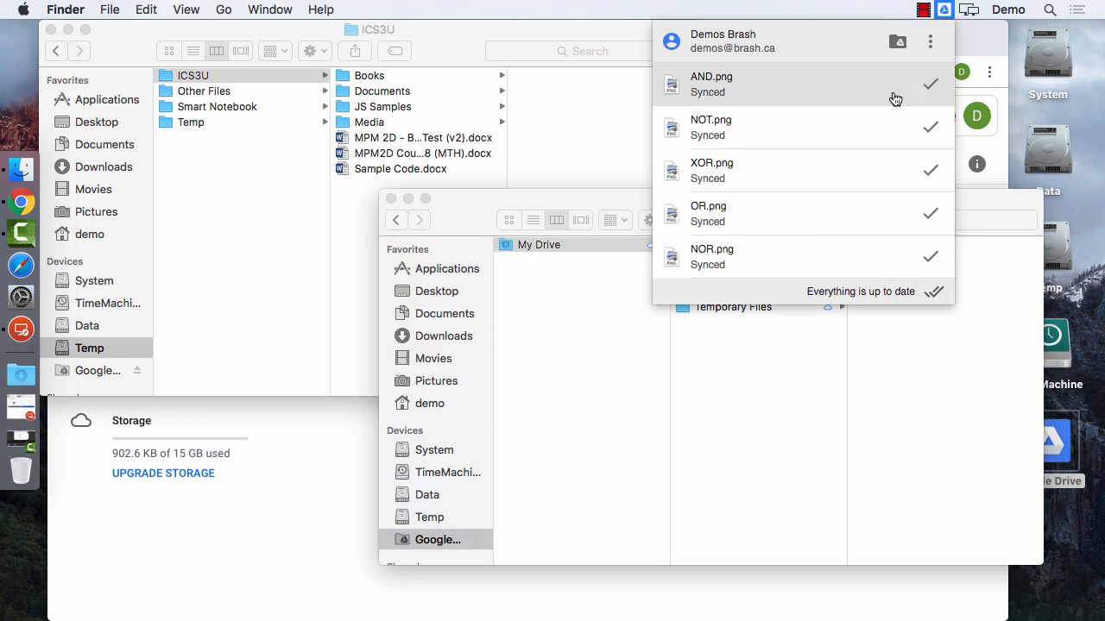
{"action": "left_click", "coordinate": [807, 369]}
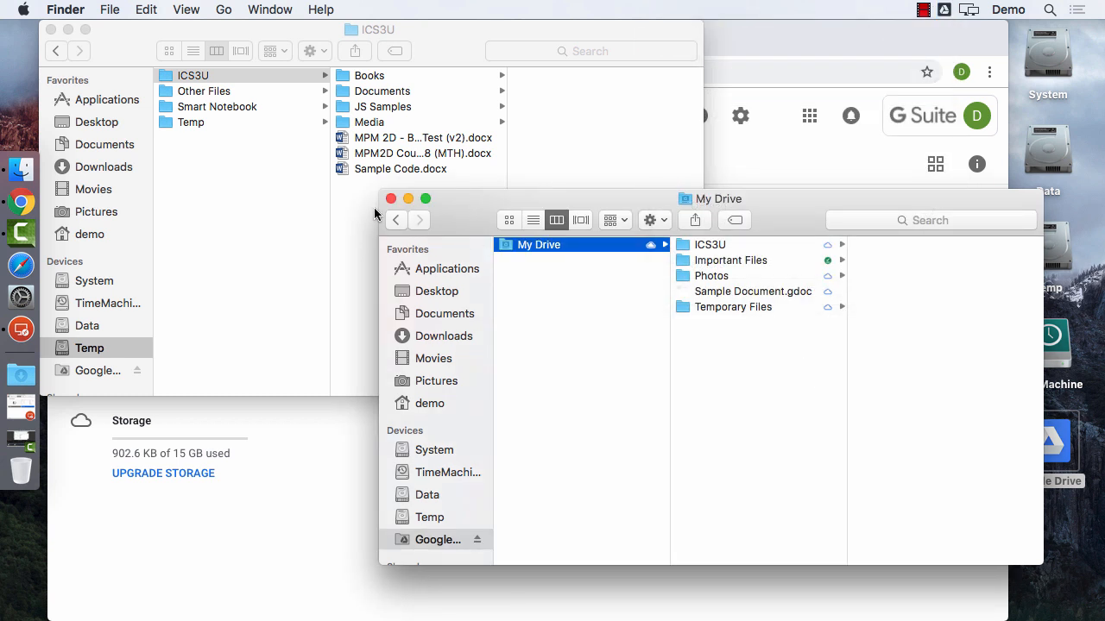
{"action": "left_click", "coordinate": [223, 206]}
Move the local ICS3U folder to the Trash, check ICS3U in My Drive, and close both Finder windows.
{"action": "key", "text": "super+BackSpace"}
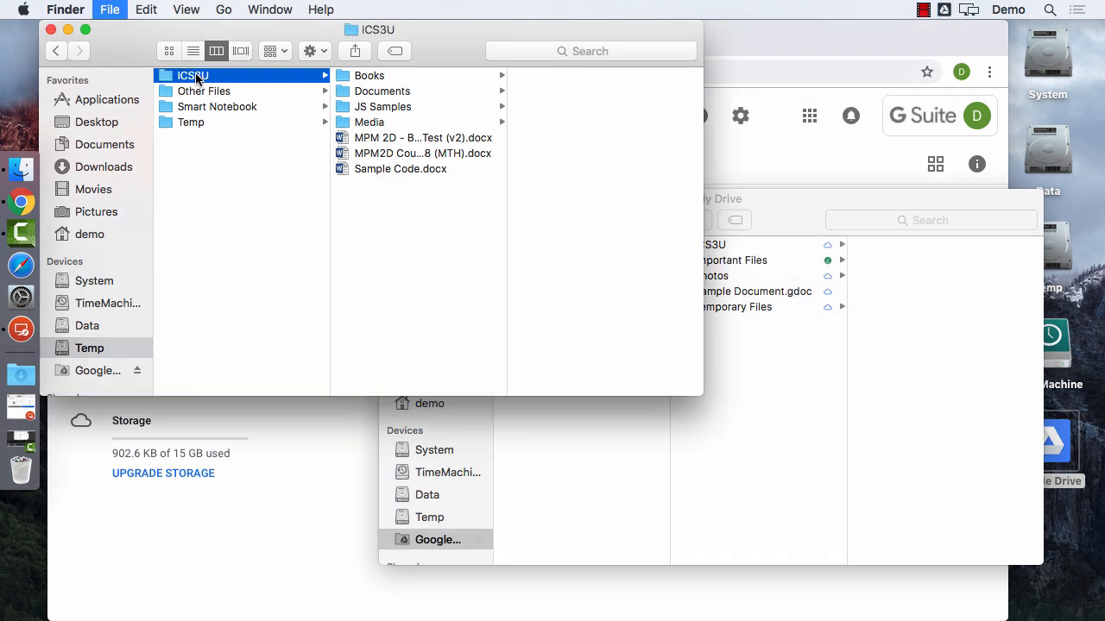
{"action": "left_click", "coordinate": [304, 141]}
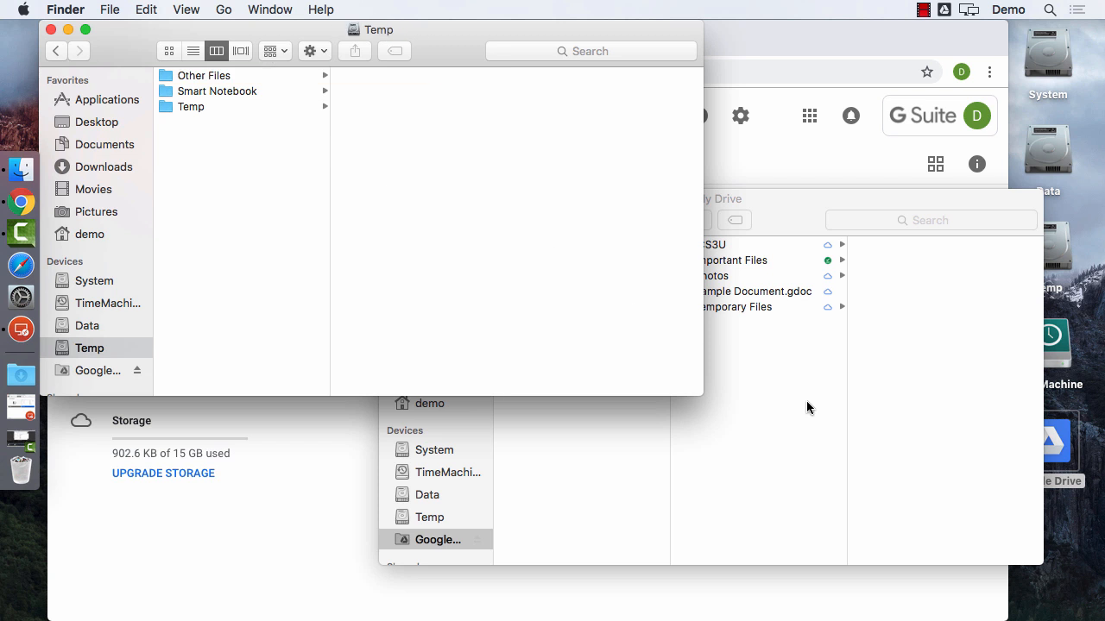
{"action": "left_click", "coordinate": [808, 408]}
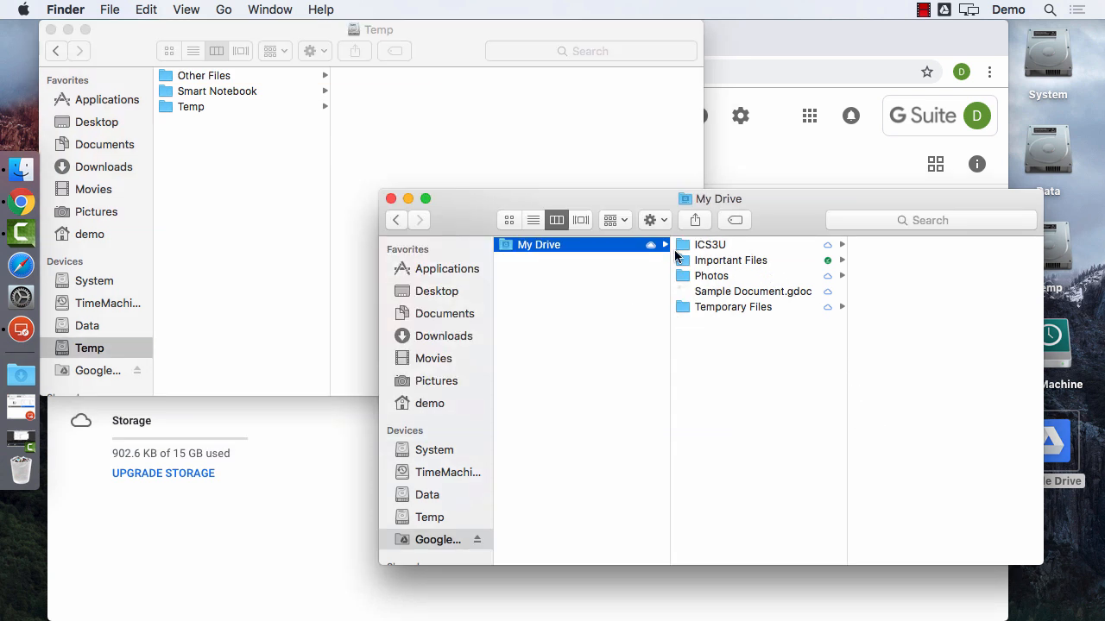
{"action": "left_click", "coordinate": [690, 248]}
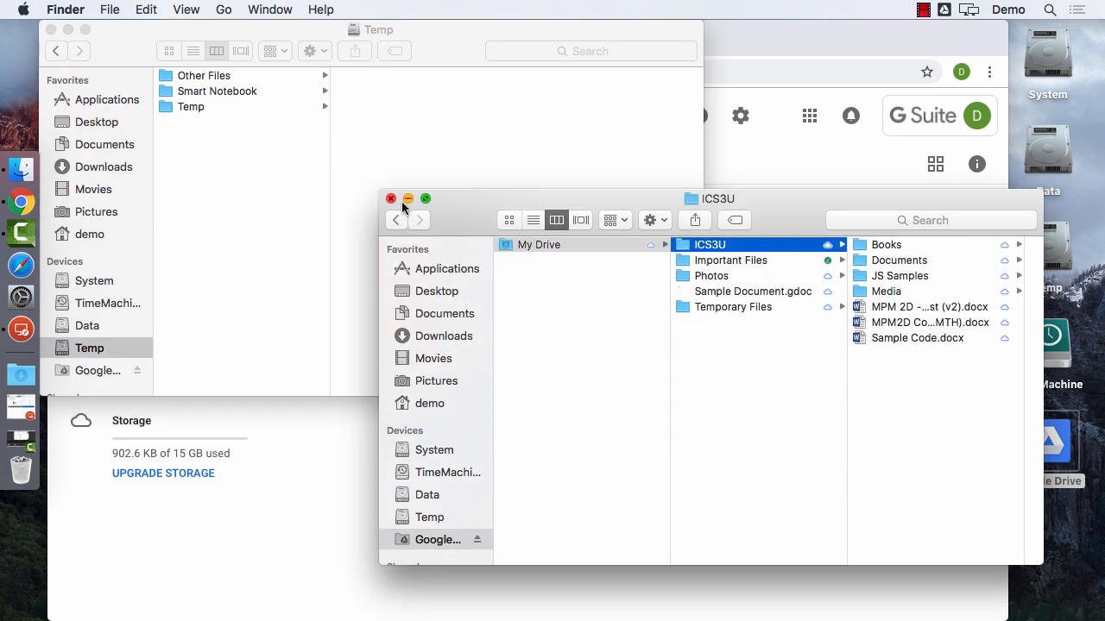
{"action": "left_click", "coordinate": [391, 199]}
{"action": "left_click", "coordinate": [51, 32]}
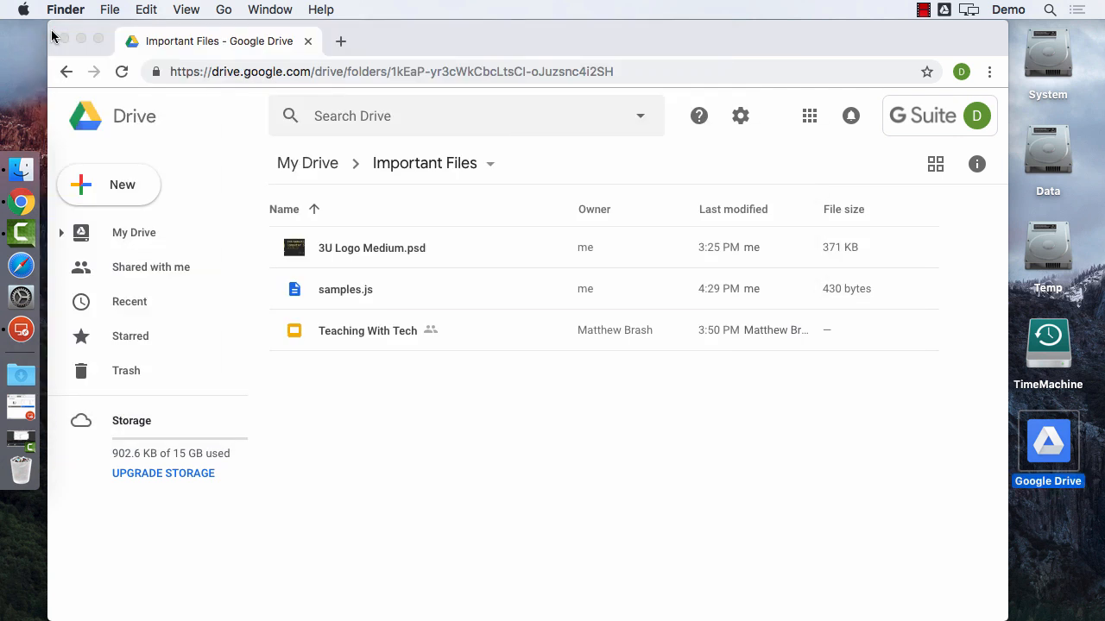
Open the ICS3U folder in My Drive on Google Drive web.
{"action": "left_click", "coordinate": [127, 235]}
{"action": "left_click", "coordinate": [134, 238]}
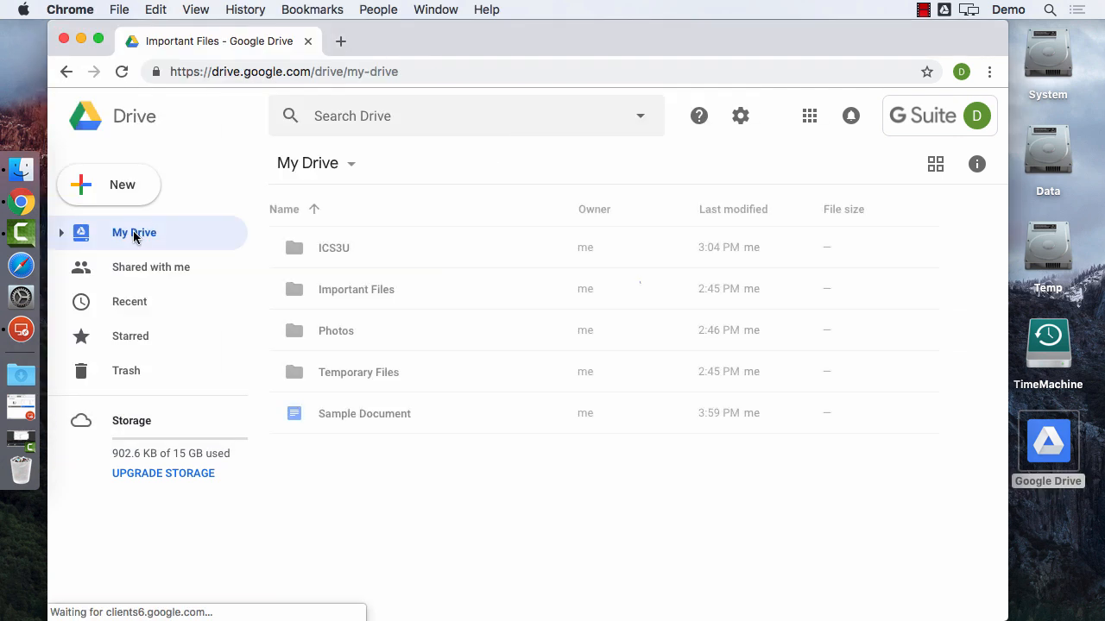
{"action": "left_click", "coordinate": [334, 253]}
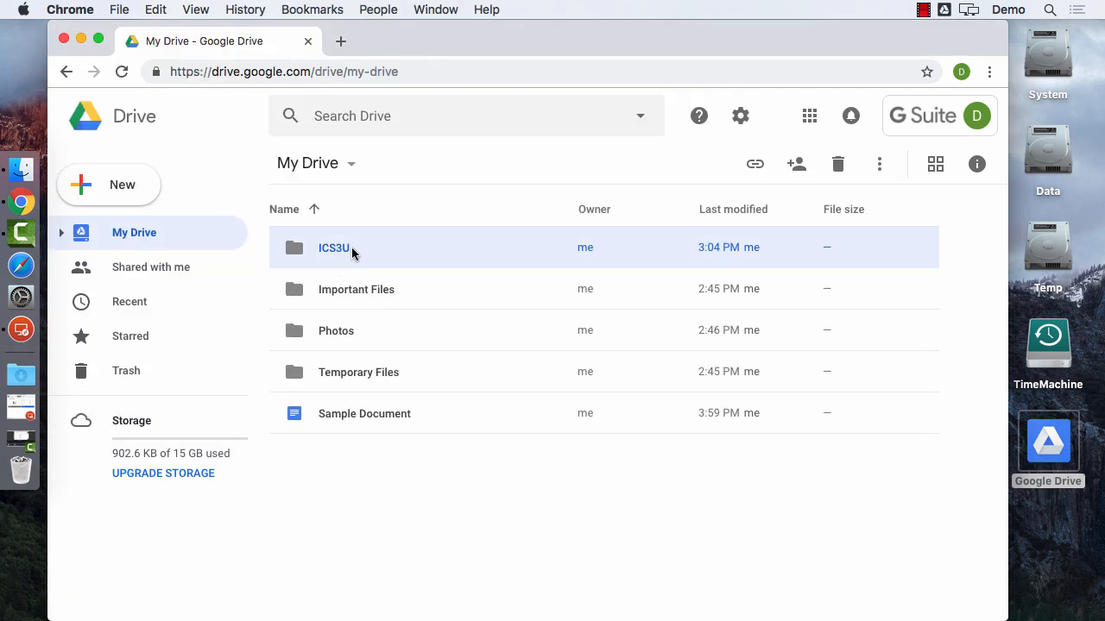
{"action": "double_click", "coordinate": [352, 252]}
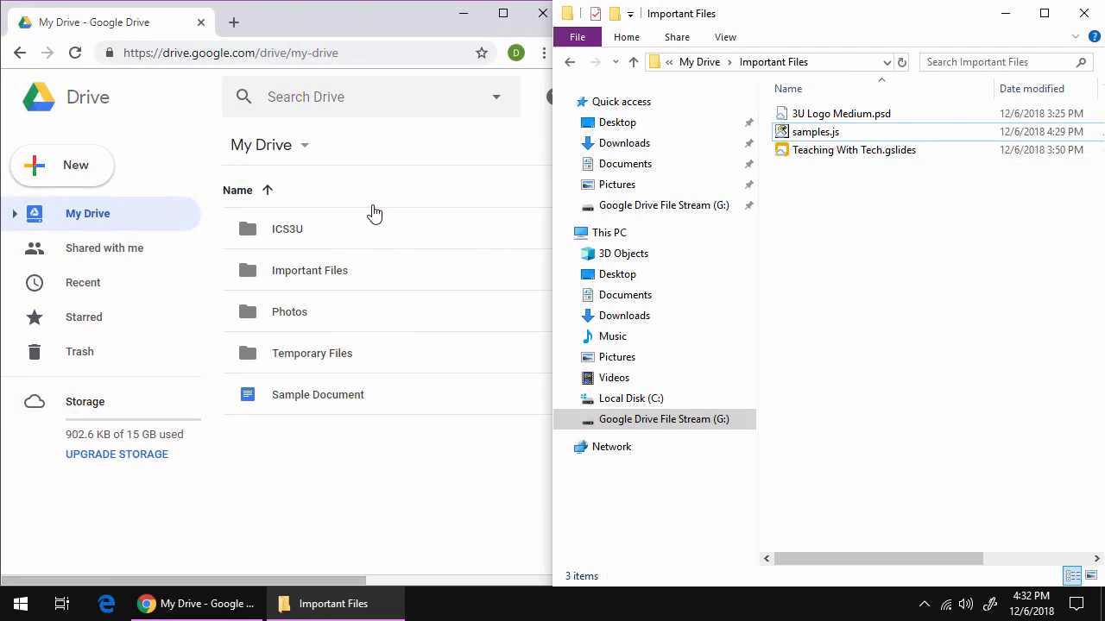
Browse My Drive > ICS3U and its Media and JS Samples folders in File Explorer.
{"action": "left_click", "coordinate": [700, 62]}
{"action": "double_click", "coordinate": [806, 114]}
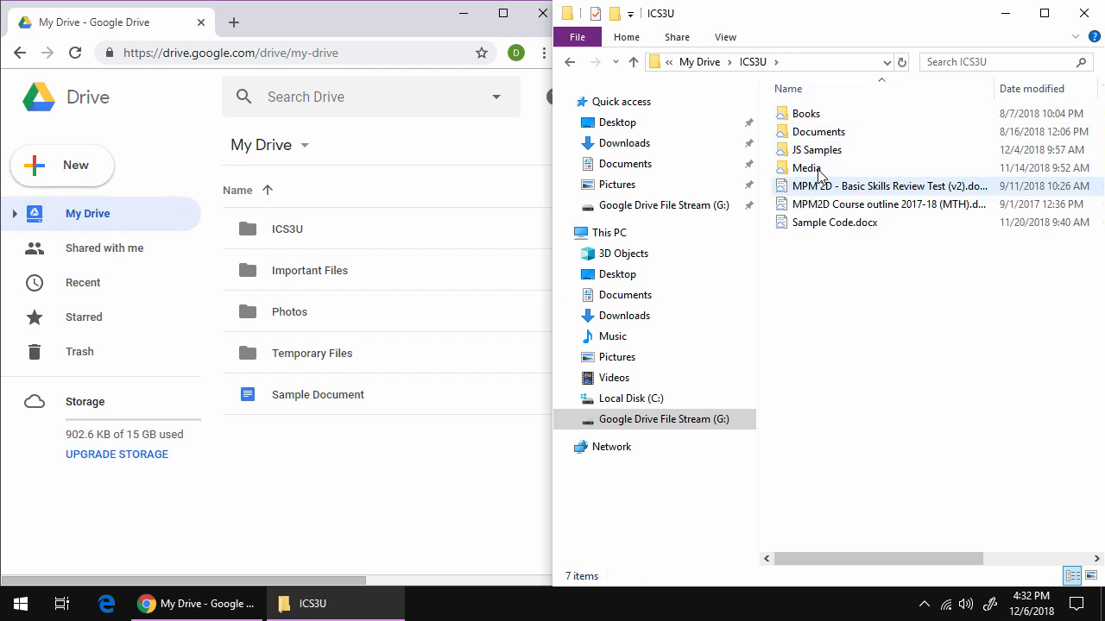
{"action": "double_click", "coordinate": [818, 170]}
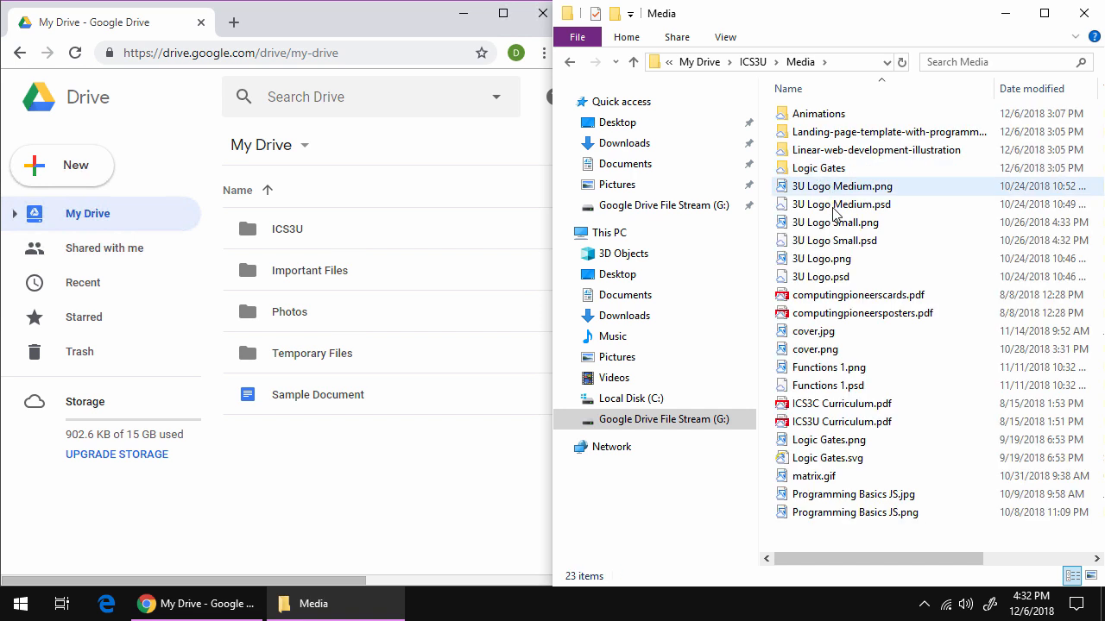
{"action": "left_click", "coordinate": [752, 62]}
{"action": "double_click", "coordinate": [817, 151]}
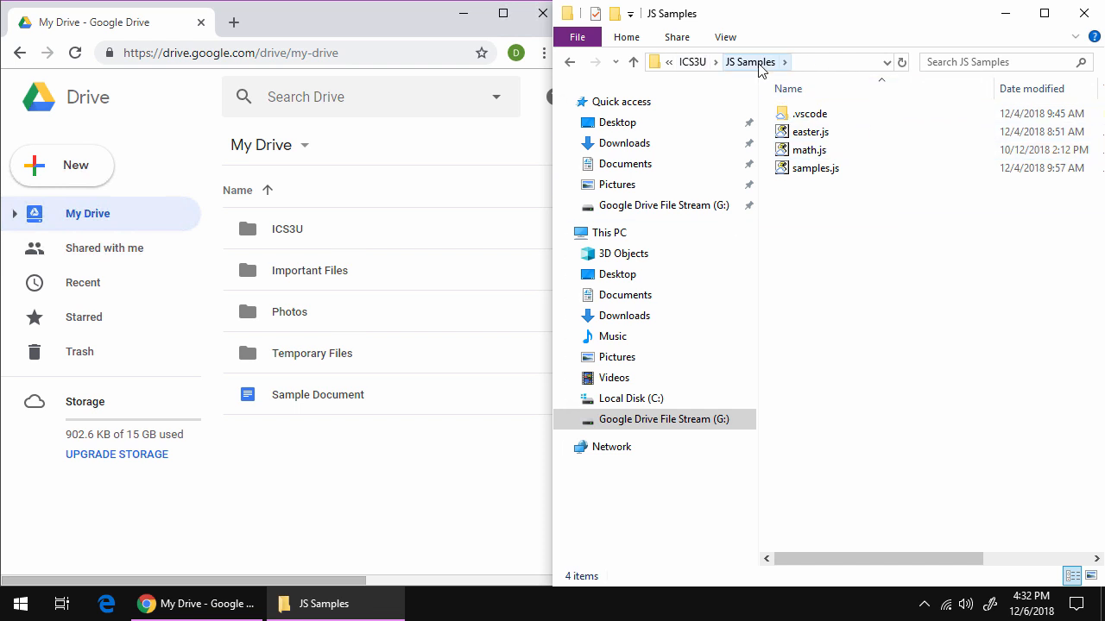
{"action": "left_click", "coordinate": [694, 63]}
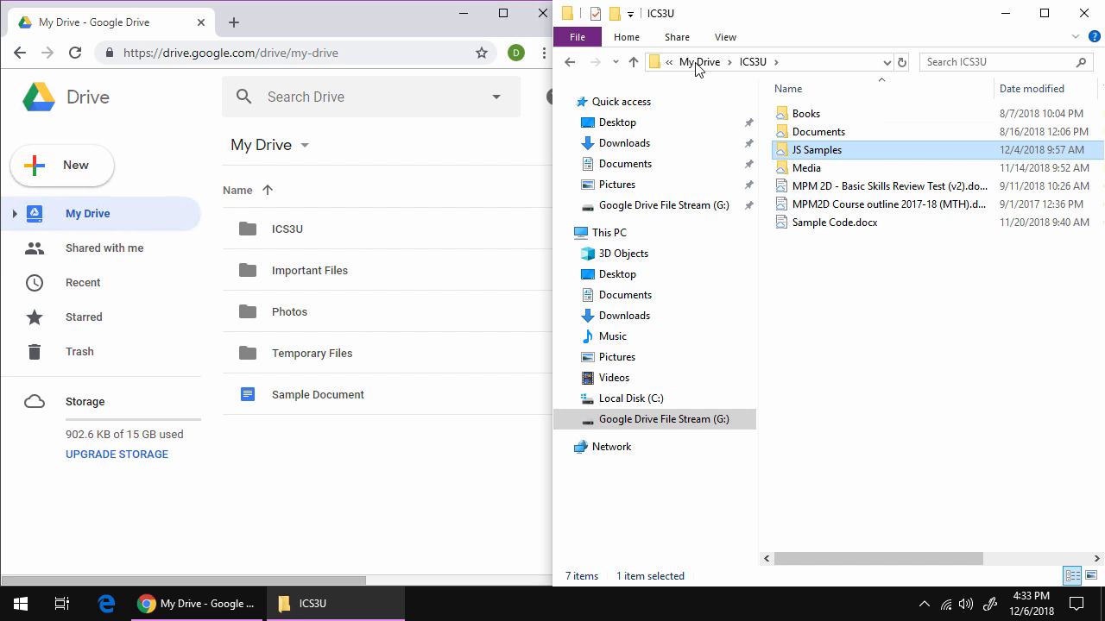
{"action": "left_click", "coordinate": [697, 64]}
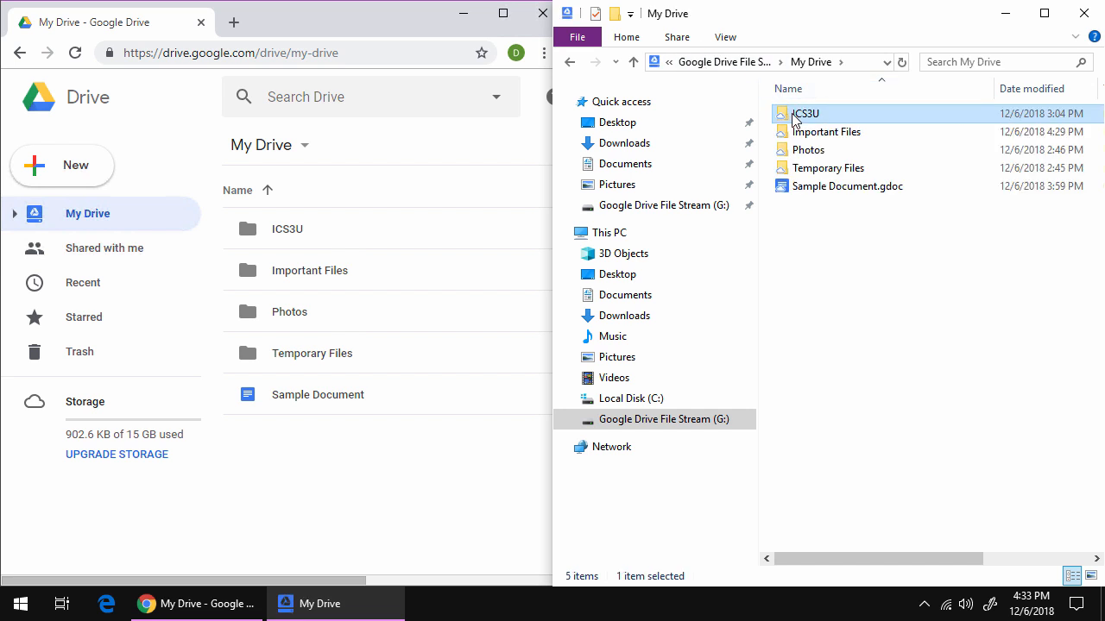
Set the ICS3U folder to Drive File Stream > Available offline.
{"action": "left_click", "coordinate": [793, 114]}
{"action": "left_click", "coordinate": [783, 115]}
{"action": "right_click", "coordinate": [783, 118]}
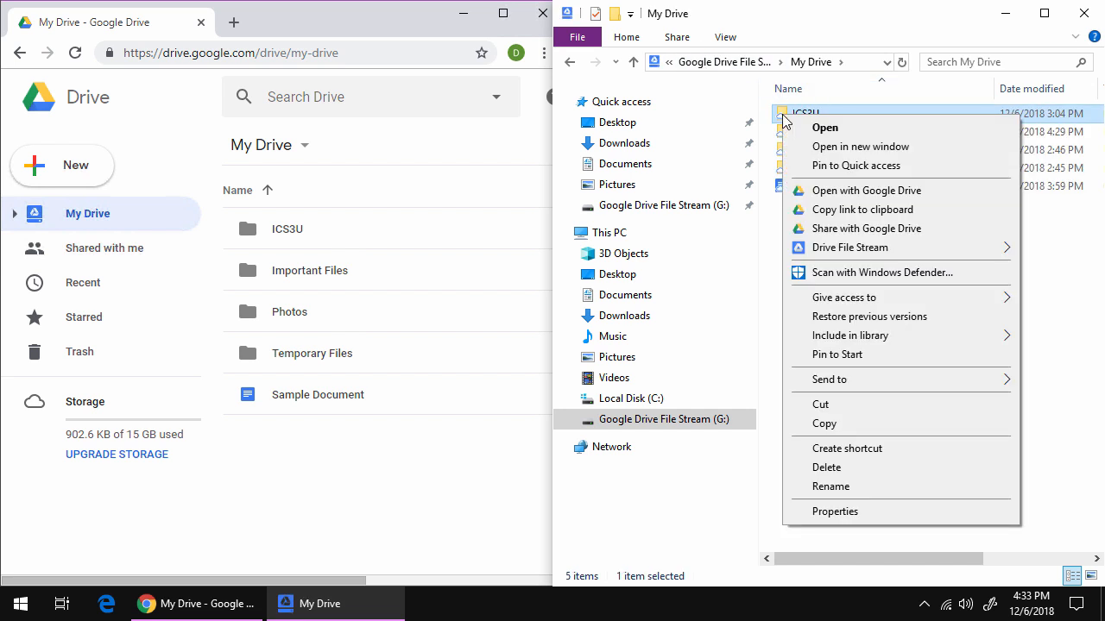
{"action": "mouse_move", "coordinate": [815, 251]}
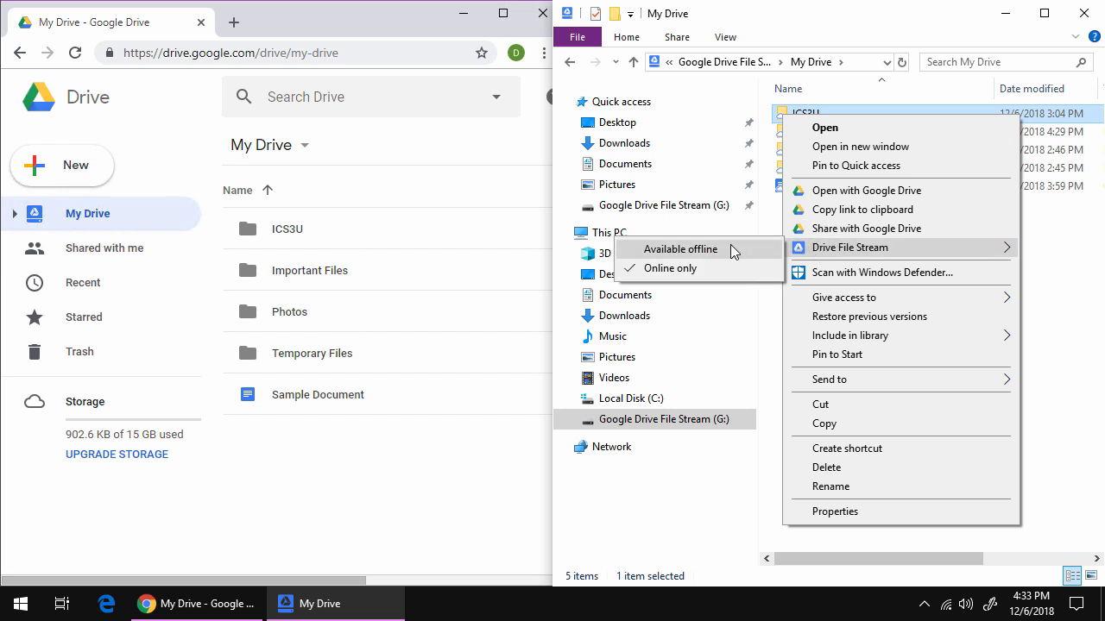
{"action": "left_click", "coordinate": [731, 249]}
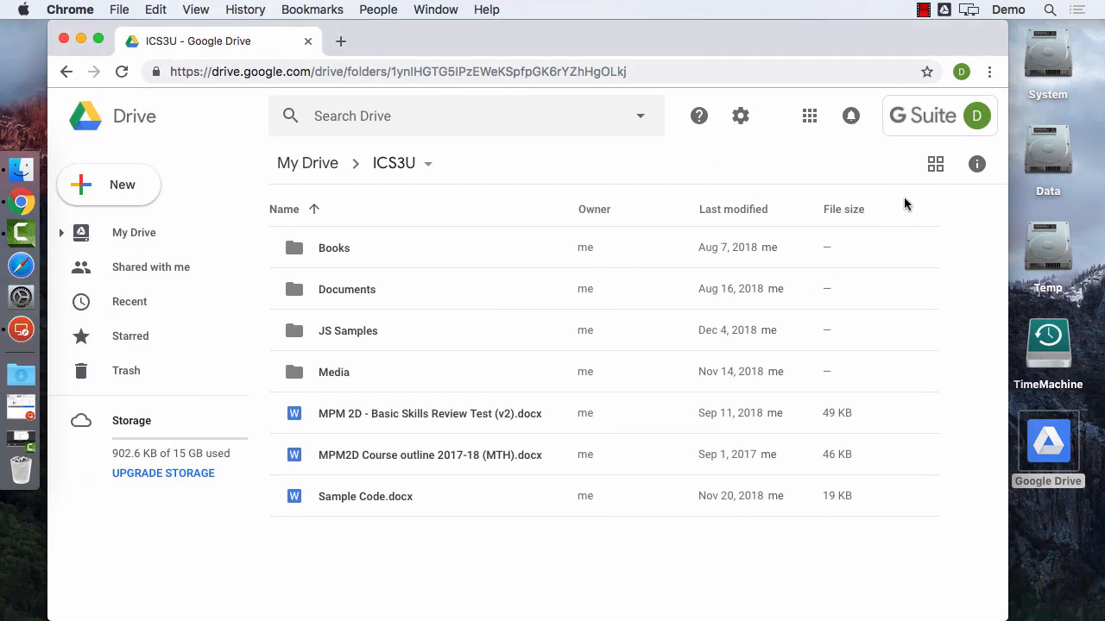
Make ICS3U on the Google Drive volume available offline and confirm it is up to date in the sync panel.
{"action": "double_click", "coordinate": [1052, 441]}
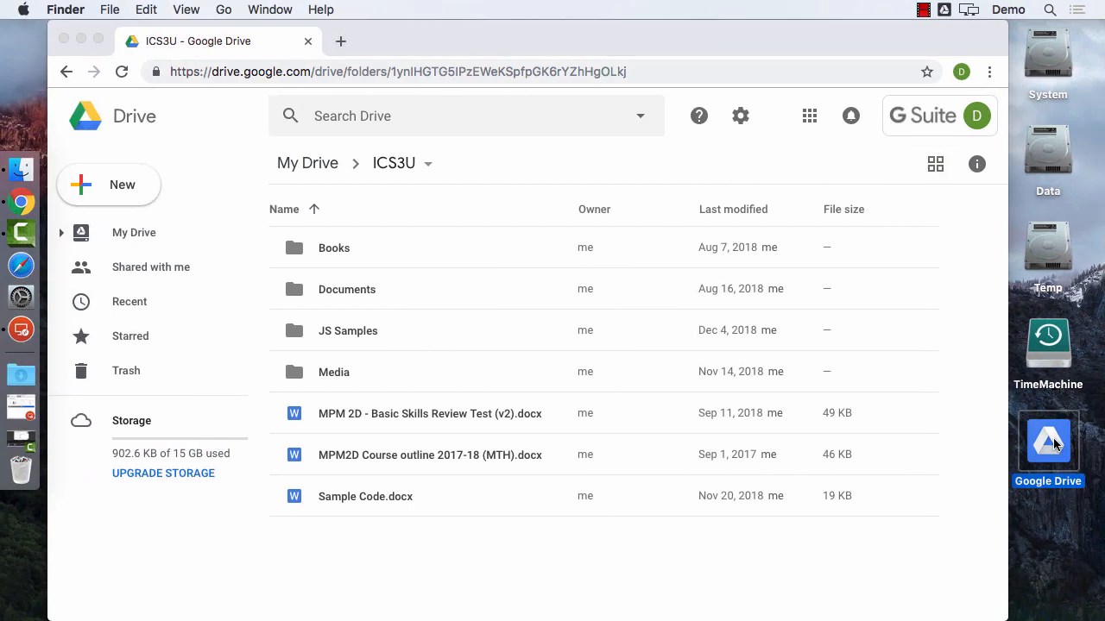
{"action": "left_click", "coordinate": [561, 246]}
{"action": "left_click", "coordinate": [699, 246]}
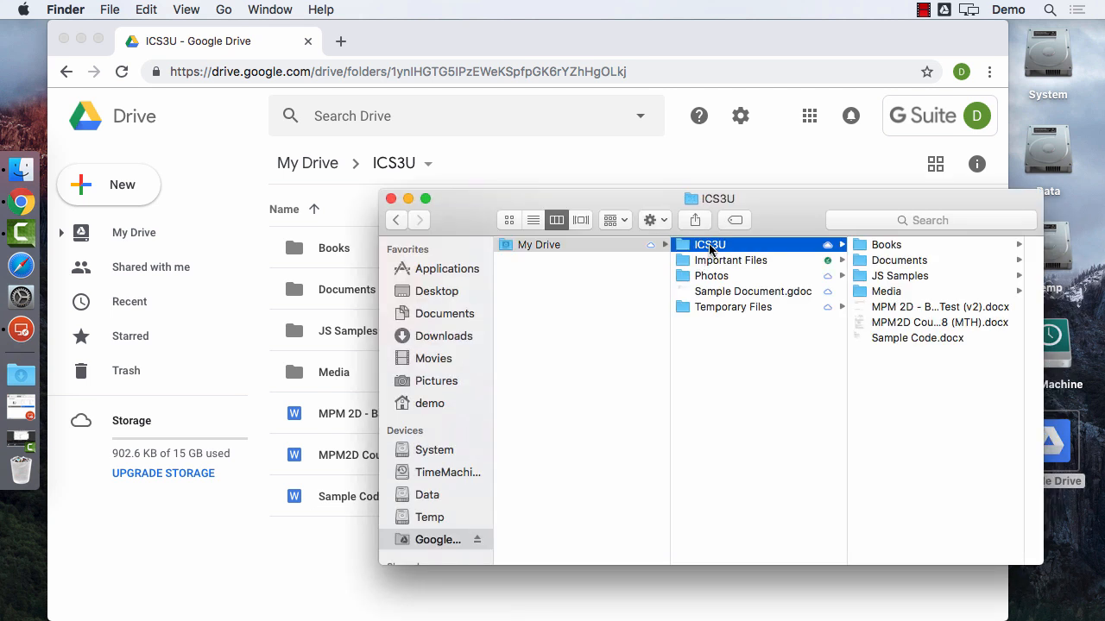
{"action": "right_click", "coordinate": [711, 246]}
{"action": "mouse_move", "coordinate": [804, 269]}
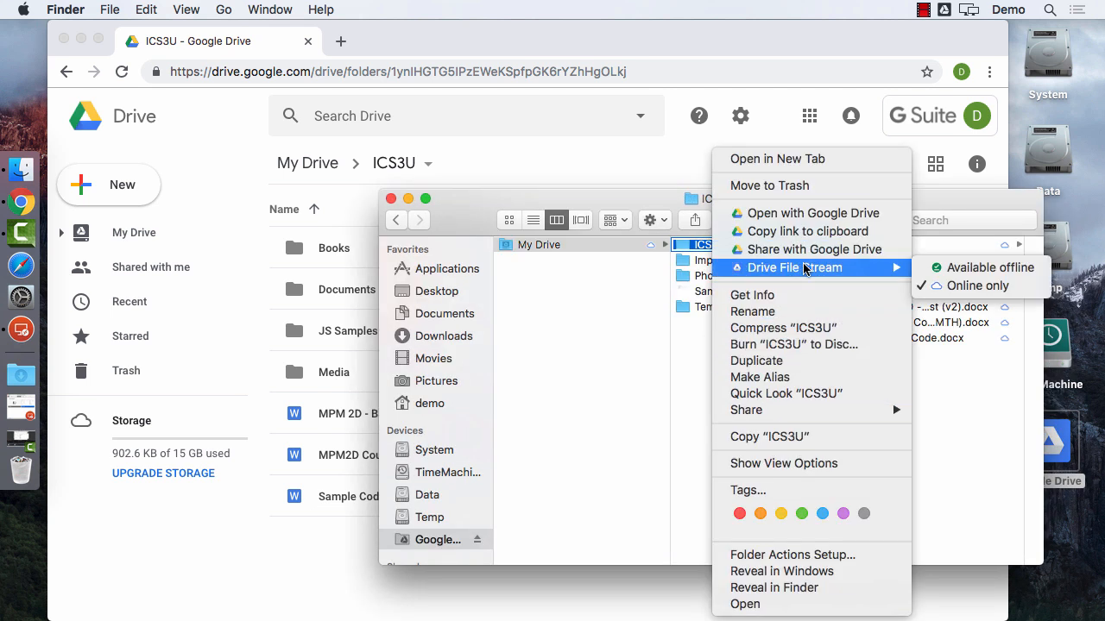
{"action": "left_click", "coordinate": [962, 272]}
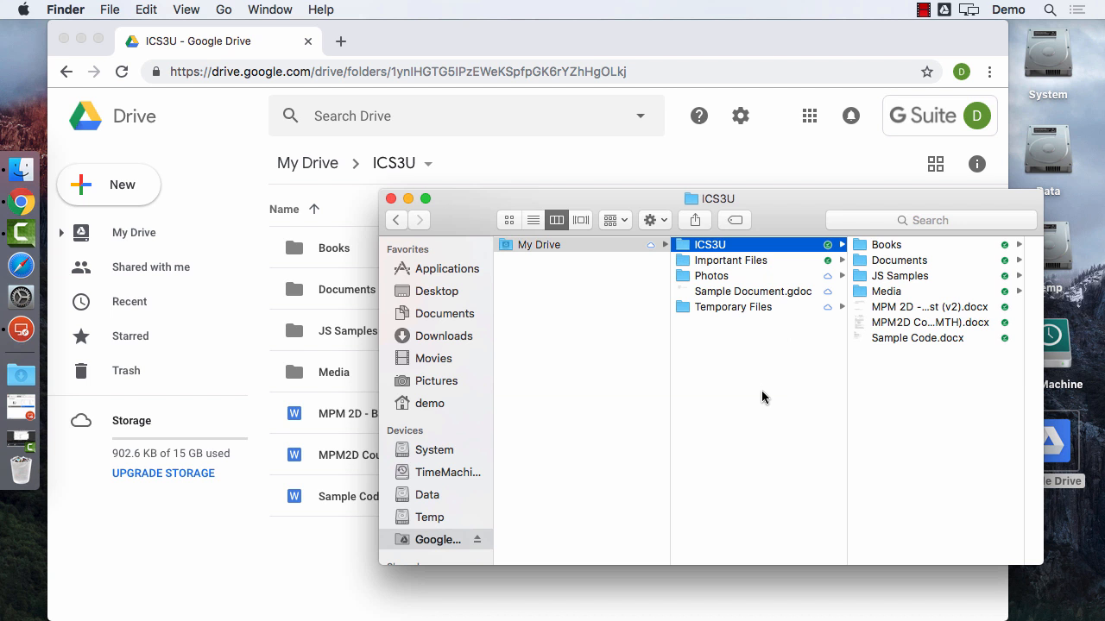
{"action": "left_click", "coordinate": [945, 9]}
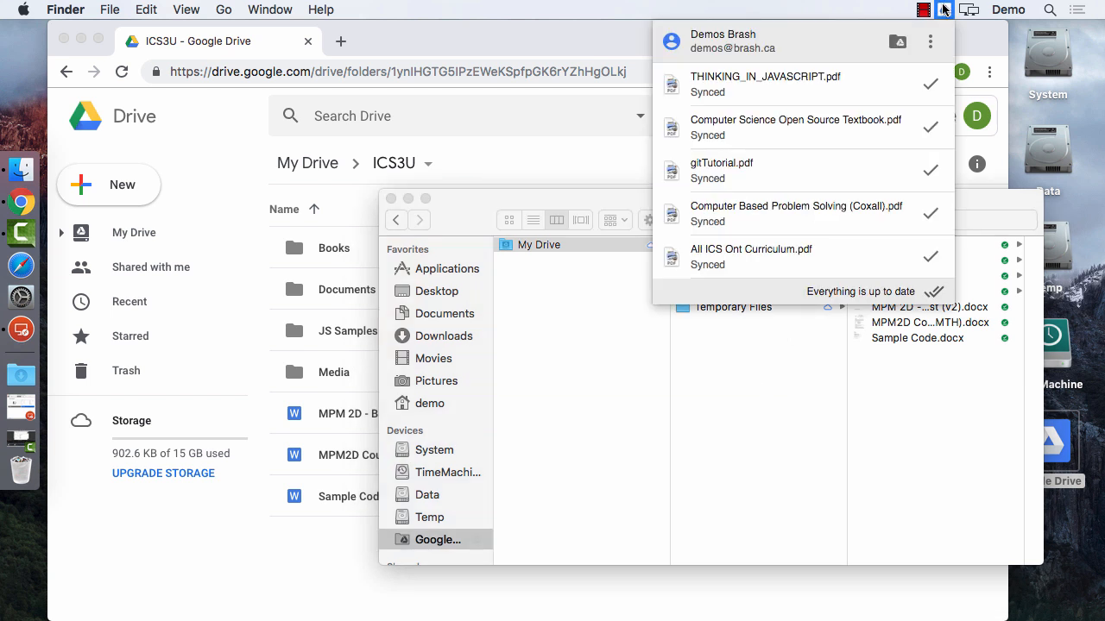
{"action": "left_click", "coordinate": [824, 16]}
{"action": "left_click", "coordinate": [819, 421]}
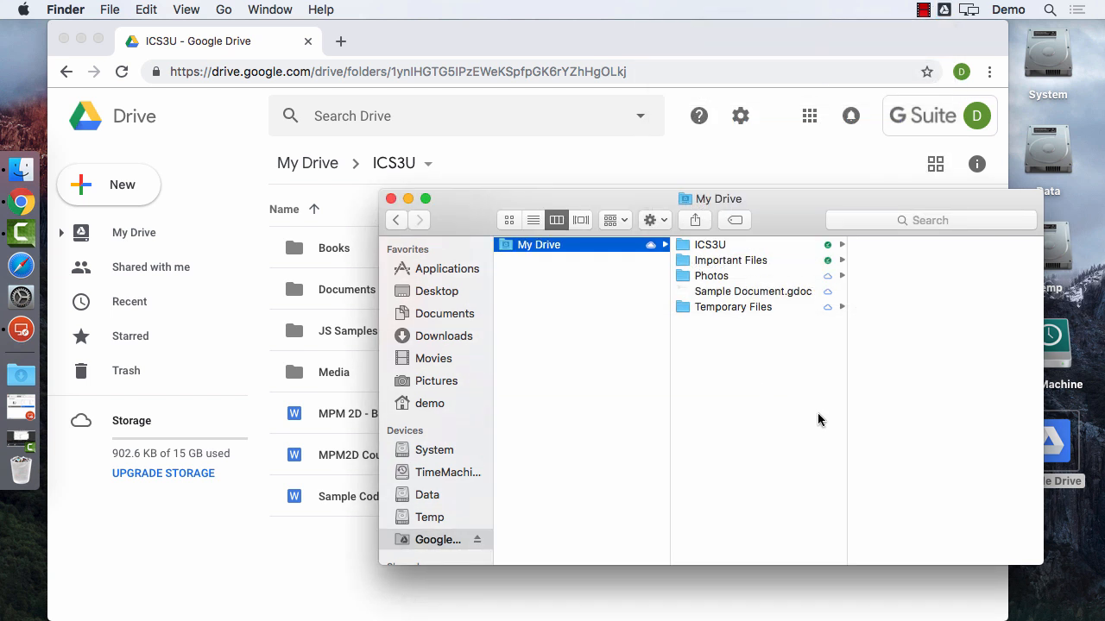
Find Network settings with Spotlight, quitting Network Utility opened by mistake.
{"action": "key", "text": "super+space"}
{"action": "type", "text": "netwo"}
{"action": "key", "text": "Return"}
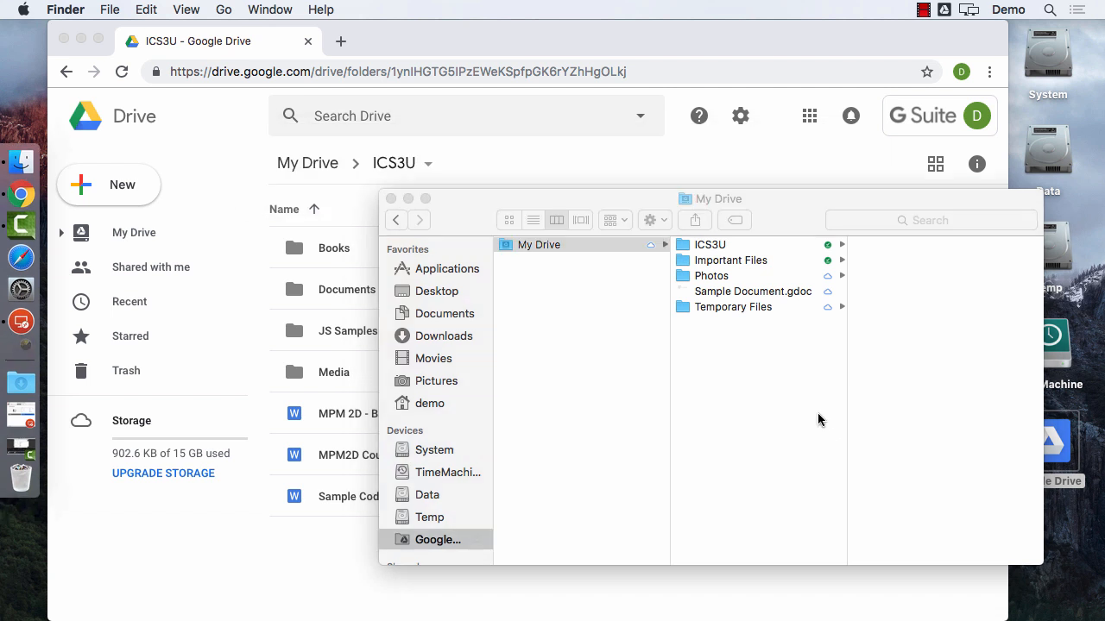
{"action": "key", "text": "super+q"}
{"action": "key", "text": "super+space"}
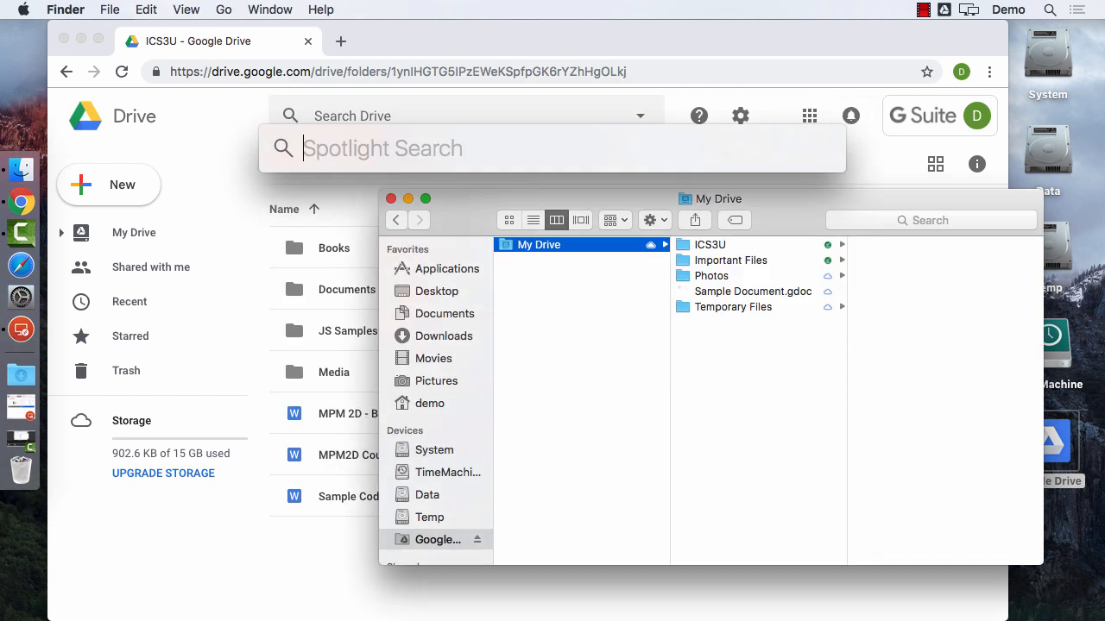
{"action": "type", "text": "networ"}
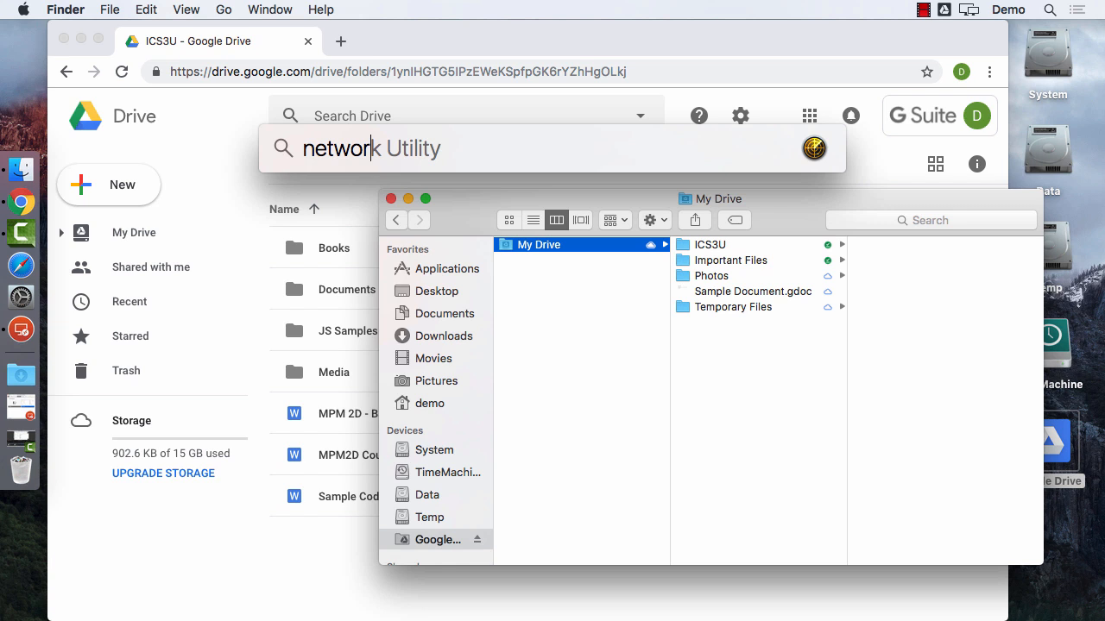
{"action": "type", "text": "k"}
{"action": "key", "text": "Down"}
Make the Ethernet 1 service inactive in Network preferences, apply it, and check Drive's offline status.
{"action": "key", "text": "Return"}
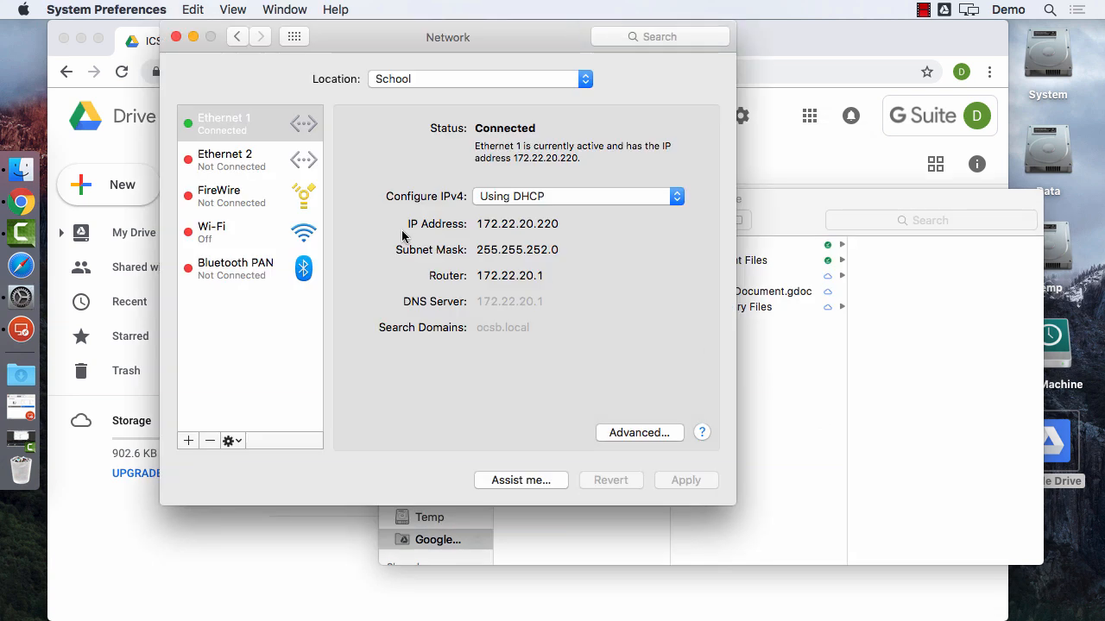
{"action": "left_click", "coordinate": [233, 441]}
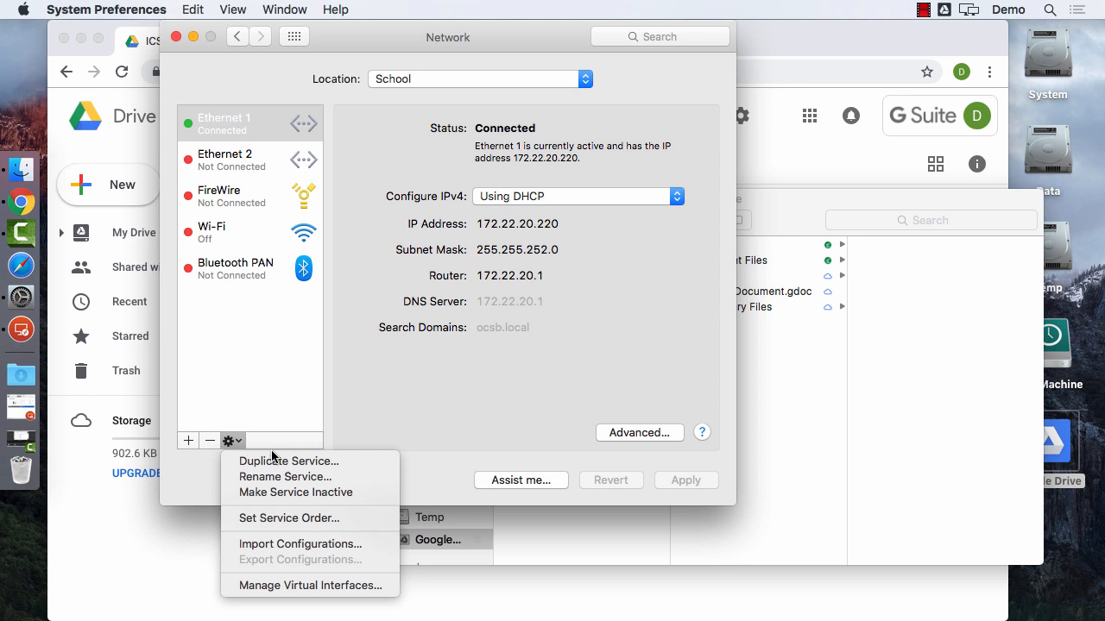
{"action": "left_click", "coordinate": [291, 492]}
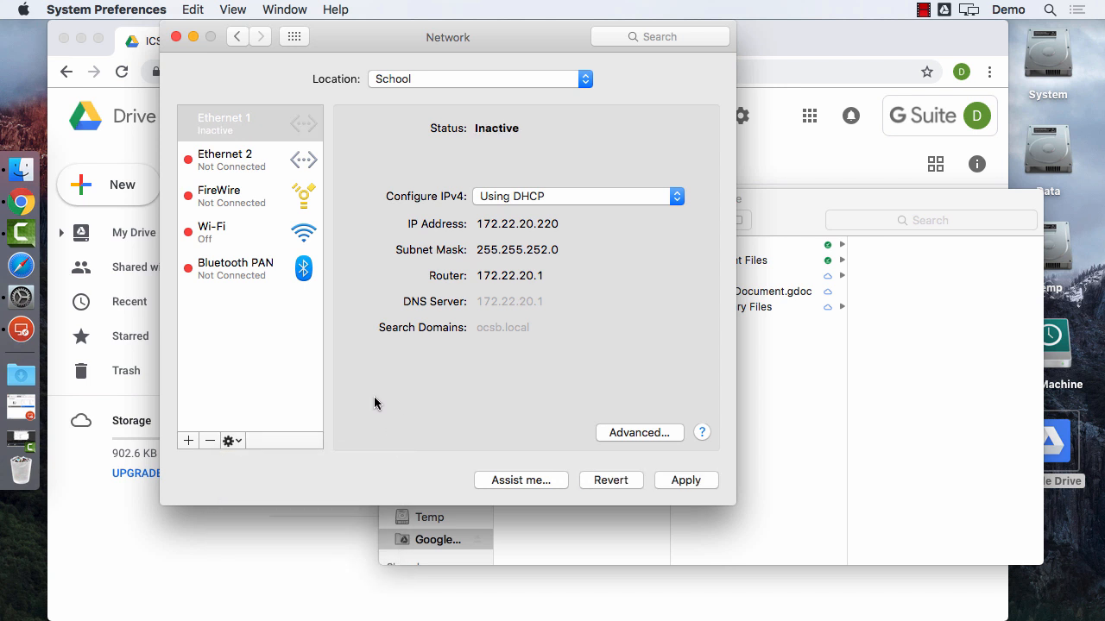
{"action": "left_click", "coordinate": [703, 481]}
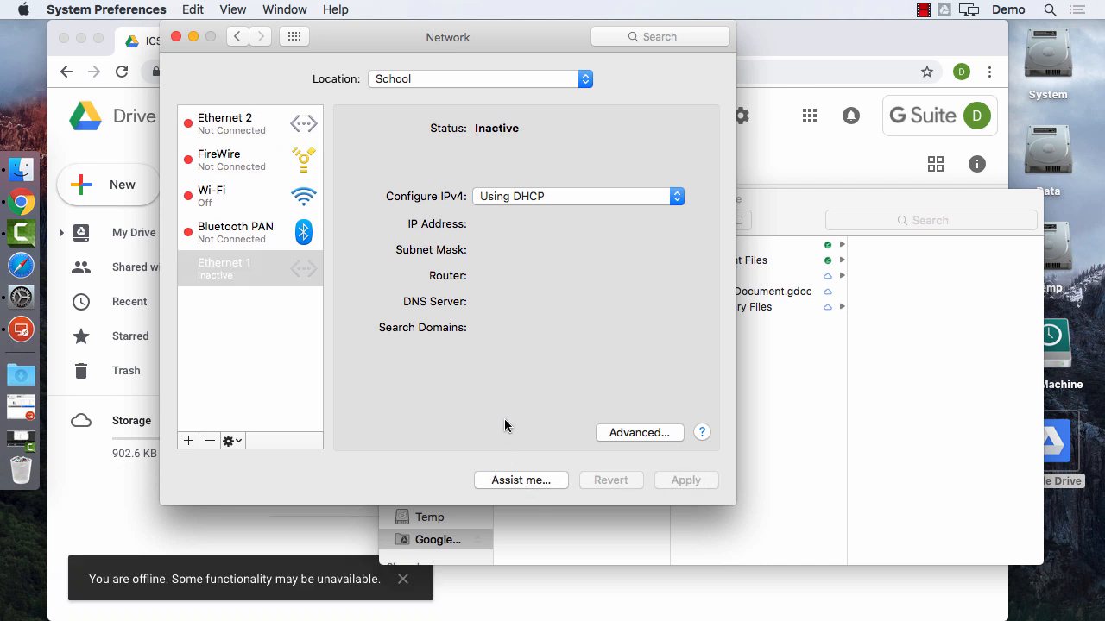
{"action": "left_click", "coordinate": [294, 536]}
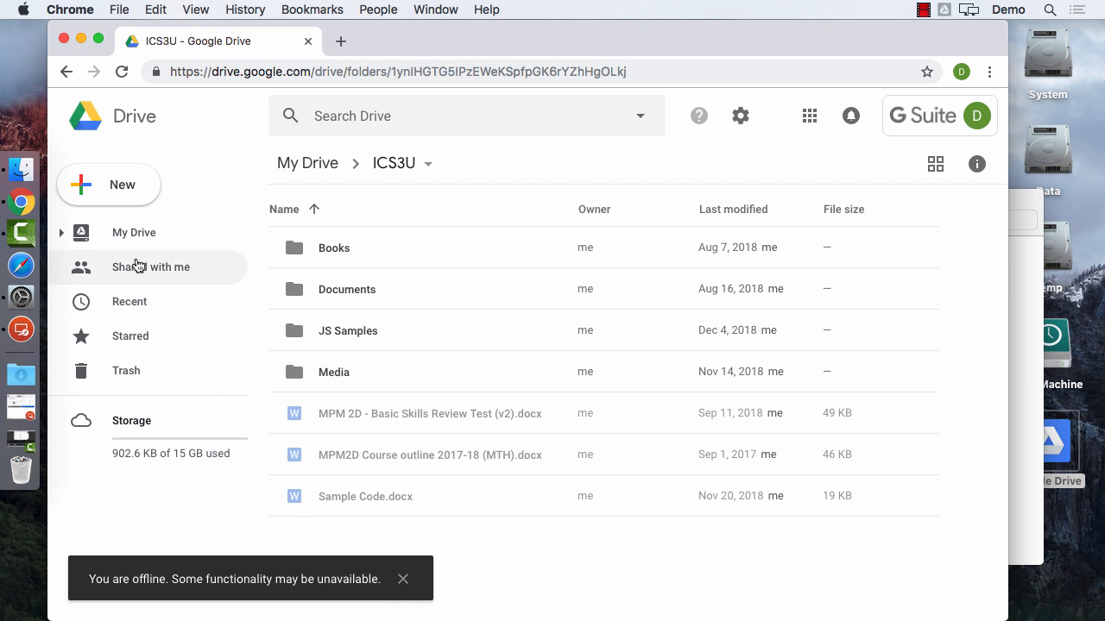
Glance at My Drive on the web, then open the ICS3U folder in Finder.
{"action": "left_click", "coordinate": [135, 235]}
{"action": "left_click", "coordinate": [368, 417]}
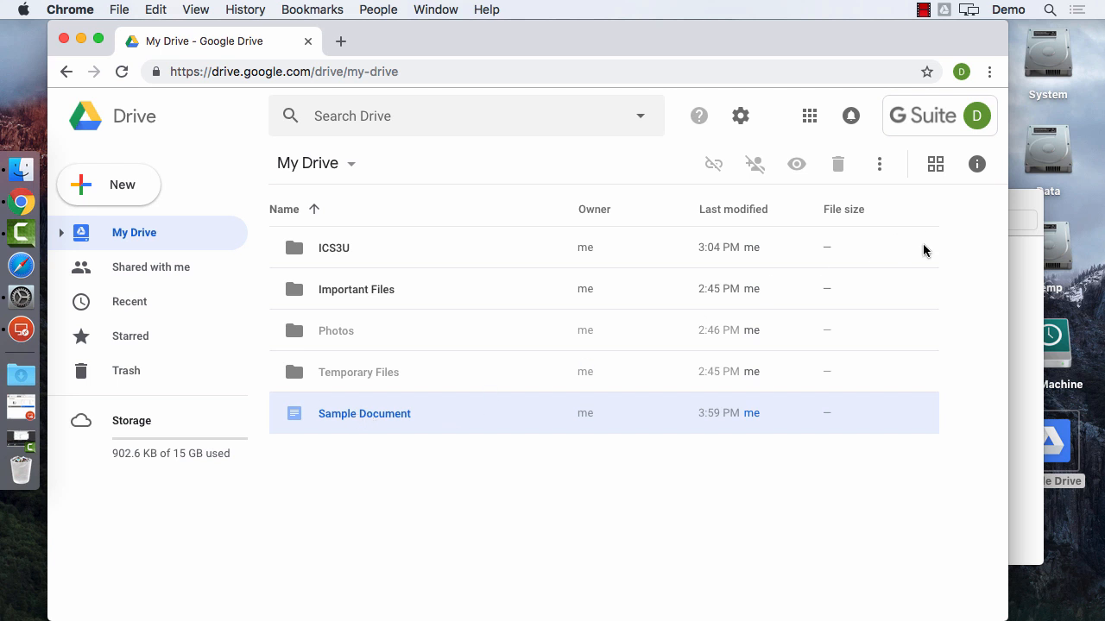
{"action": "left_click", "coordinate": [1033, 270]}
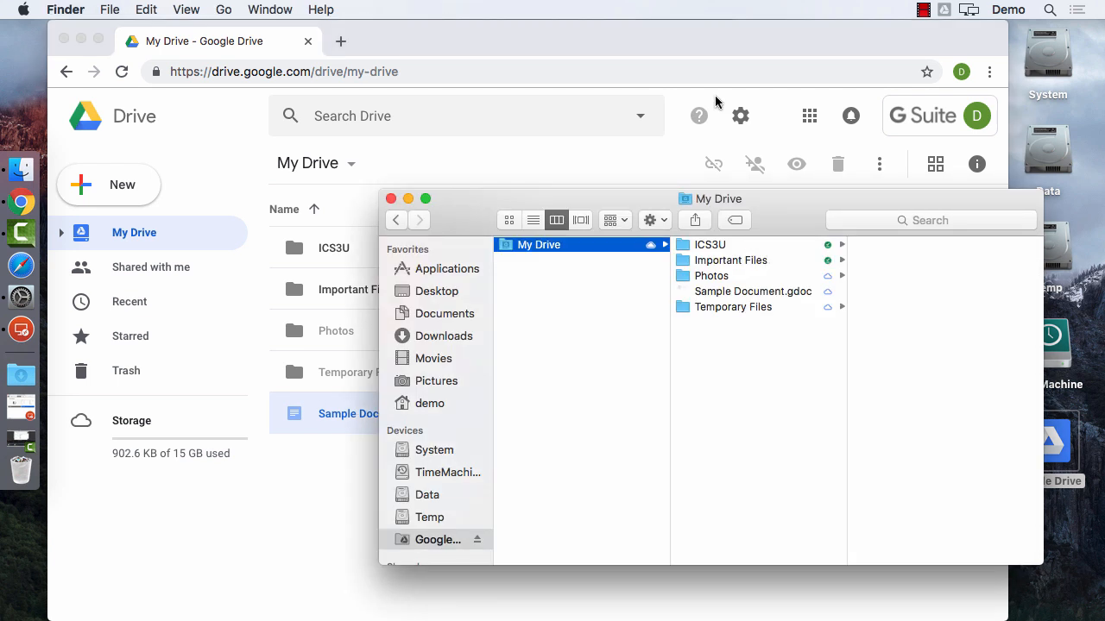
{"action": "left_click", "coordinate": [712, 246]}
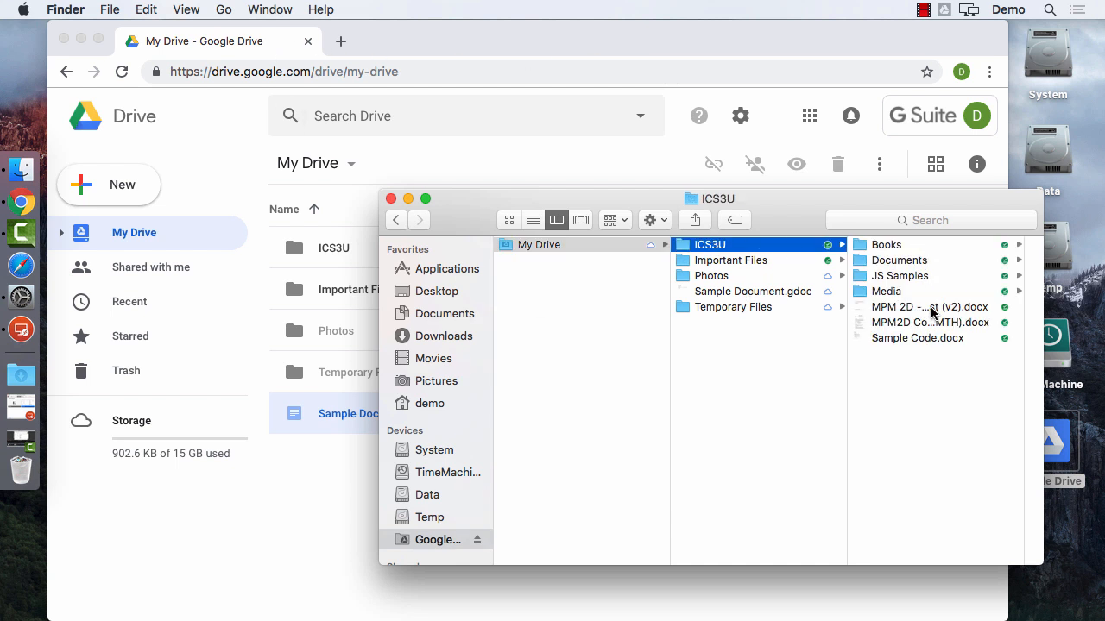
Preview files in ICS3U and Media, then go to JS Samples and right-click math.js.
{"action": "left_click", "coordinate": [932, 307]}
{"action": "left_click", "coordinate": [740, 293]}
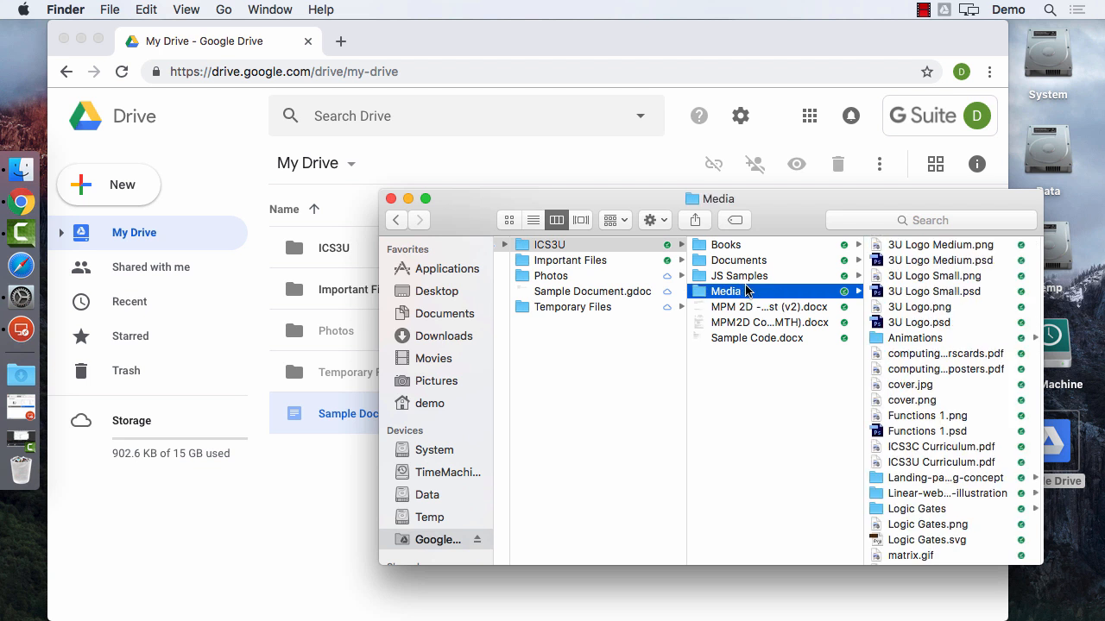
{"action": "left_click", "coordinate": [954, 276]}
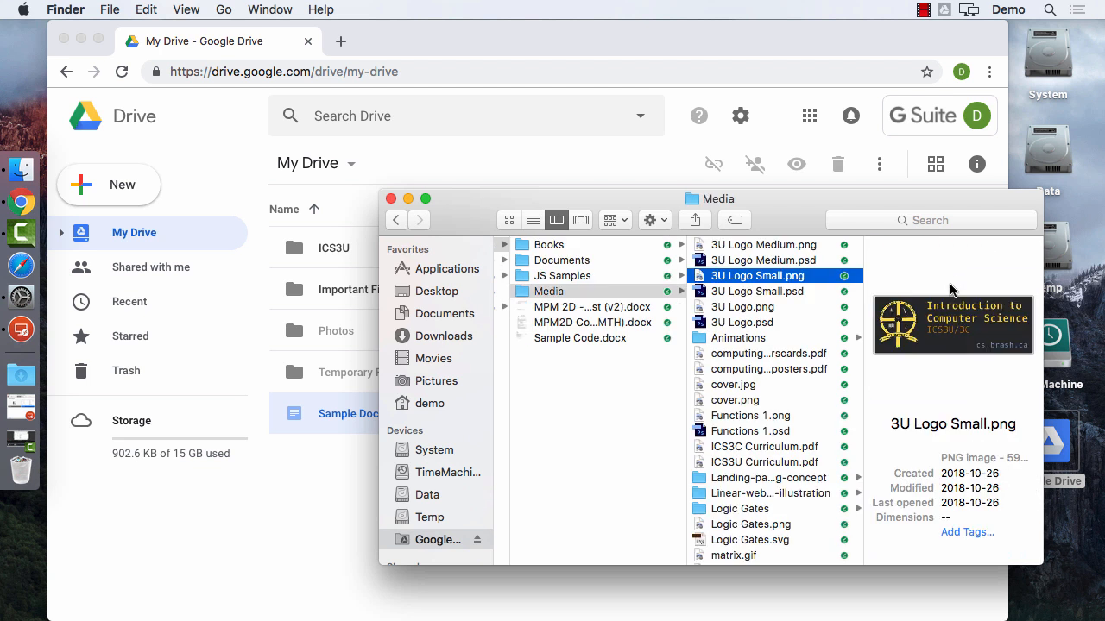
{"action": "left_click", "coordinate": [556, 277]}
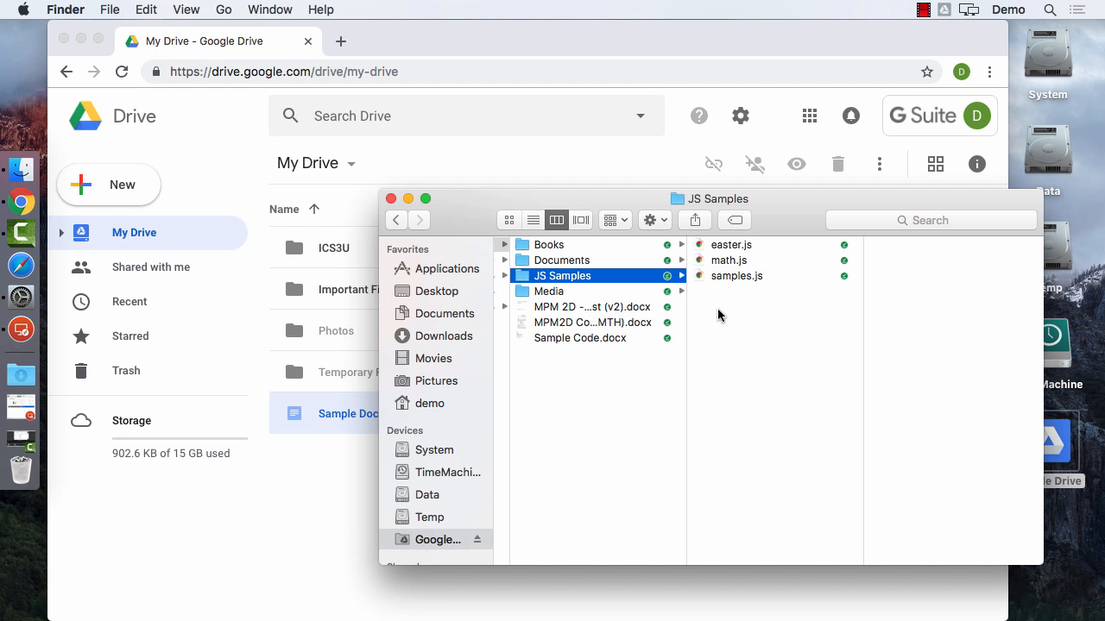
{"action": "left_click", "coordinate": [728, 261]}
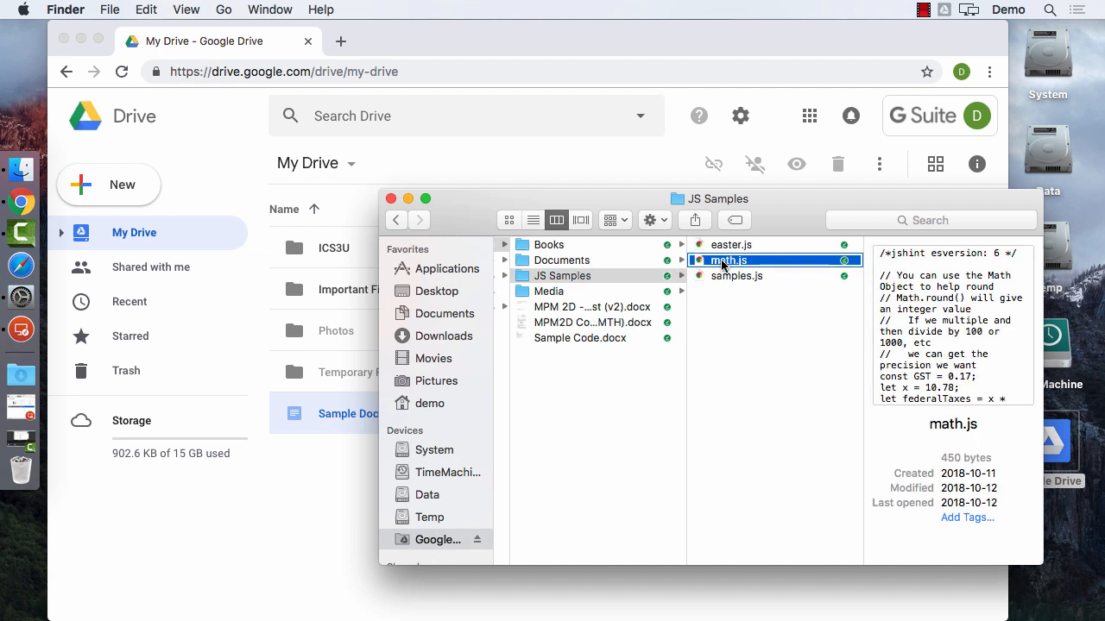
{"action": "right_click", "coordinate": [722, 265]}
Open math.js in TextEdit and delete every line after the jshint comment.
{"action": "mouse_move", "coordinate": [758, 195]}
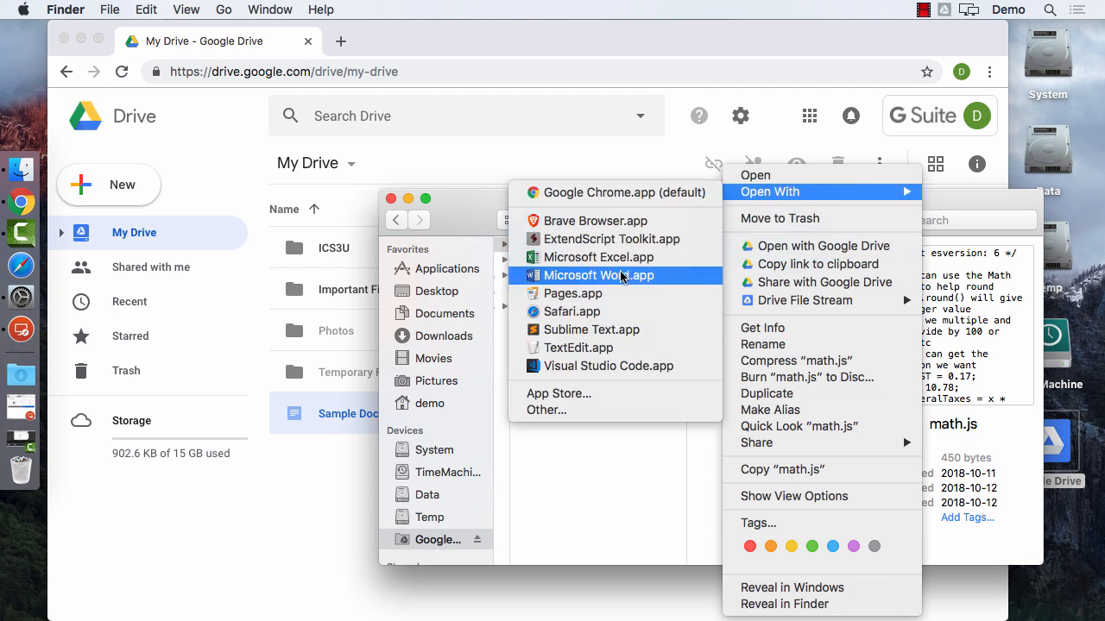
{"action": "left_click", "coordinate": [604, 348]}
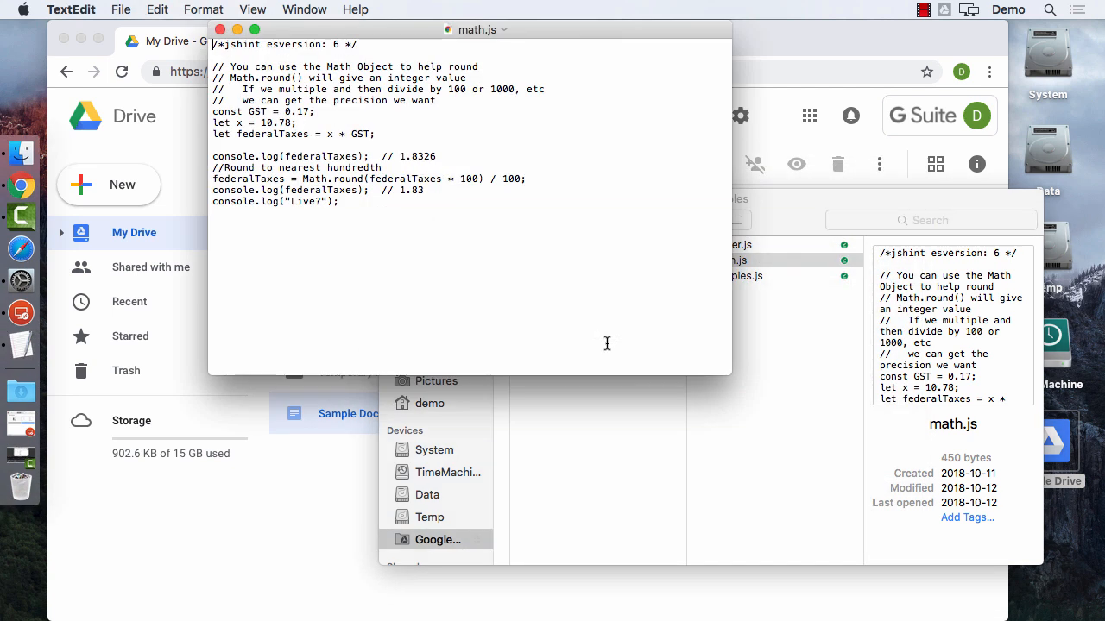
{"action": "left_click", "coordinate": [453, 247]}
{"action": "key", "text": "shift+Down"}
{"action": "key", "text": "shift+Down"}
{"action": "key", "text": "shift+Down"}
{"action": "key", "text": "shift+Down"}
{"action": "key", "text": "shift+Down"}
{"action": "key", "text": "shift+Down"}
{"action": "key", "text": "shift+Down"}
{"action": "key", "text": "shift+Down"}
{"action": "key", "text": "shift+Down"}
{"action": "key", "text": "shift+Down"}
{"action": "key", "text": "shift+Down"}
{"action": "key", "text": "shift+Down"}
{"action": "key", "text": "shift+Down"}
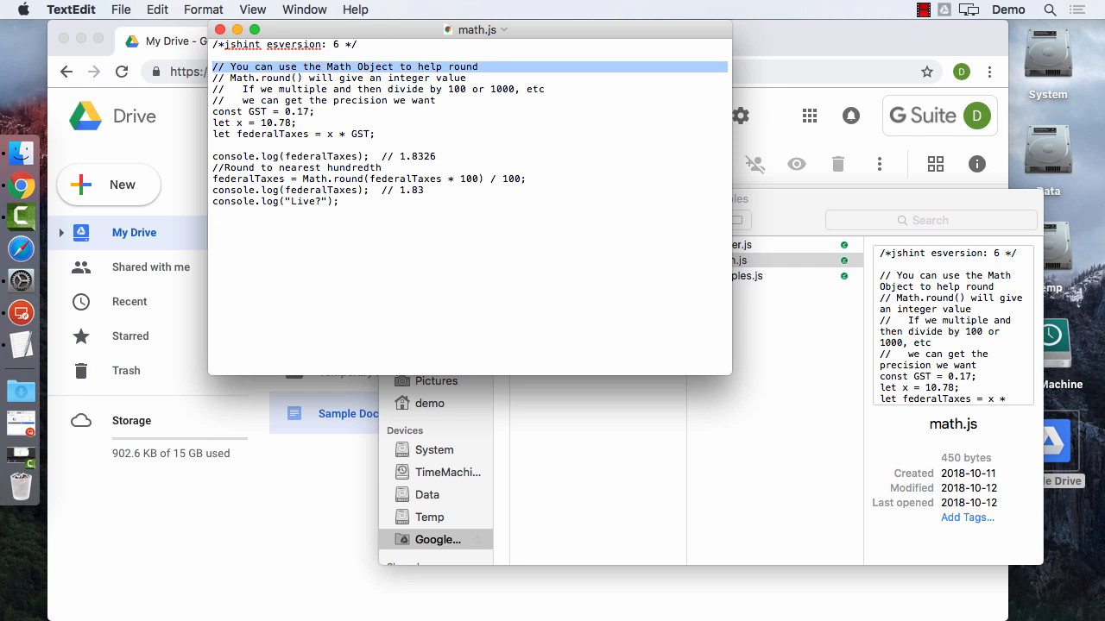
{"action": "key", "text": "BackSpace"}
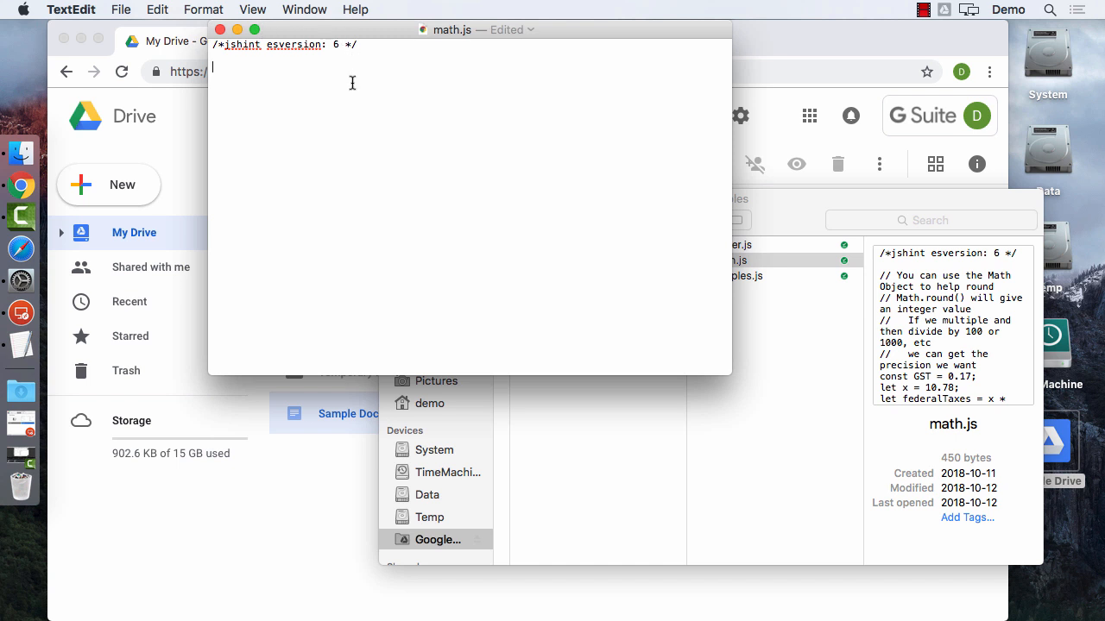
Save the trimmed math.js and close it, accepting the older-versions warning.
{"action": "key", "text": "super+s"}
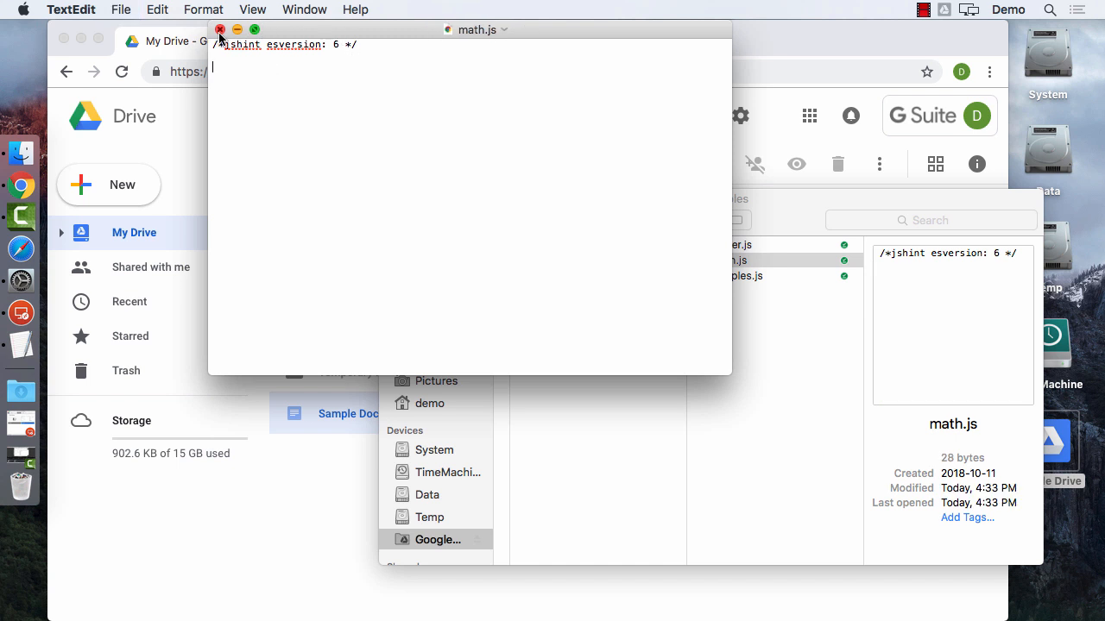
{"action": "left_click", "coordinate": [219, 31]}
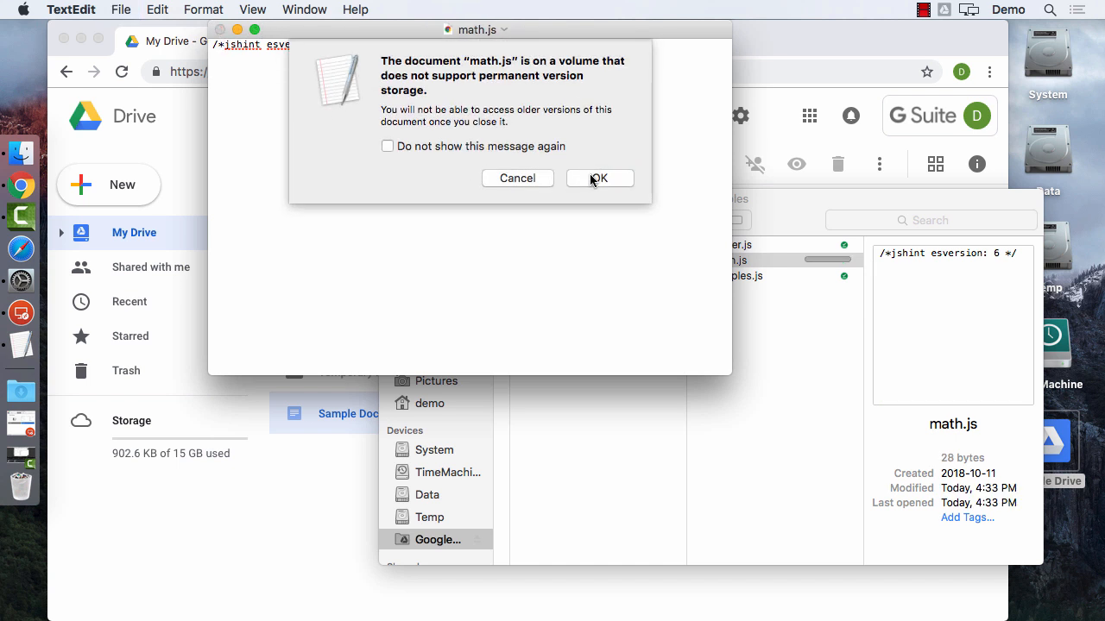
{"action": "left_click", "coordinate": [595, 178]}
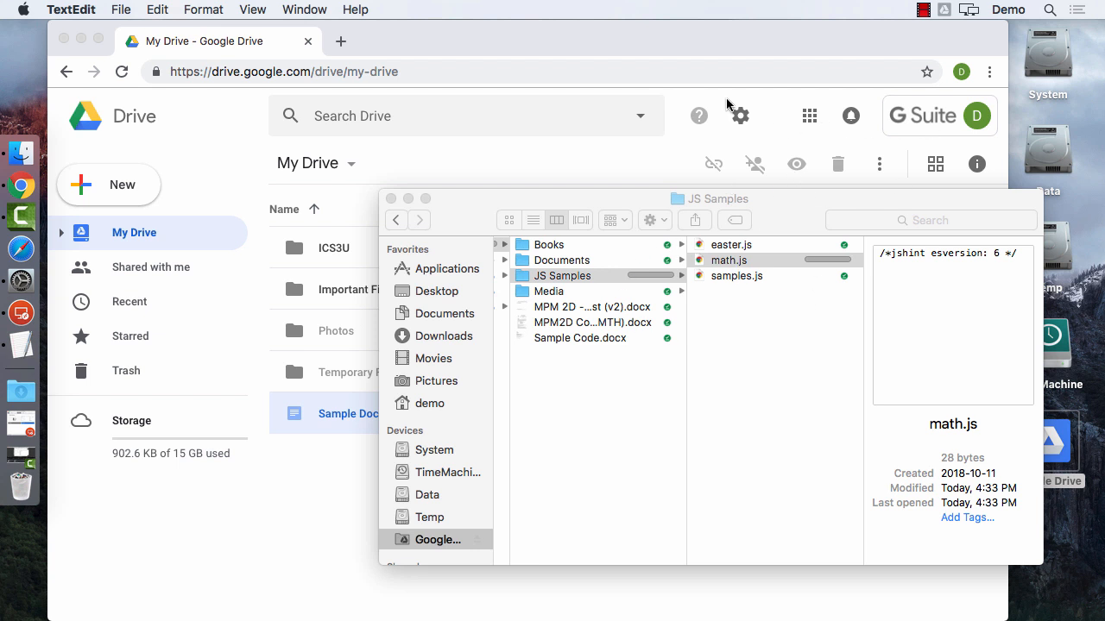
Check the Drive sync panel, then make Ethernet 1 active again via Network preferences ('net' in Spotlight).
{"action": "left_click", "coordinate": [945, 15]}
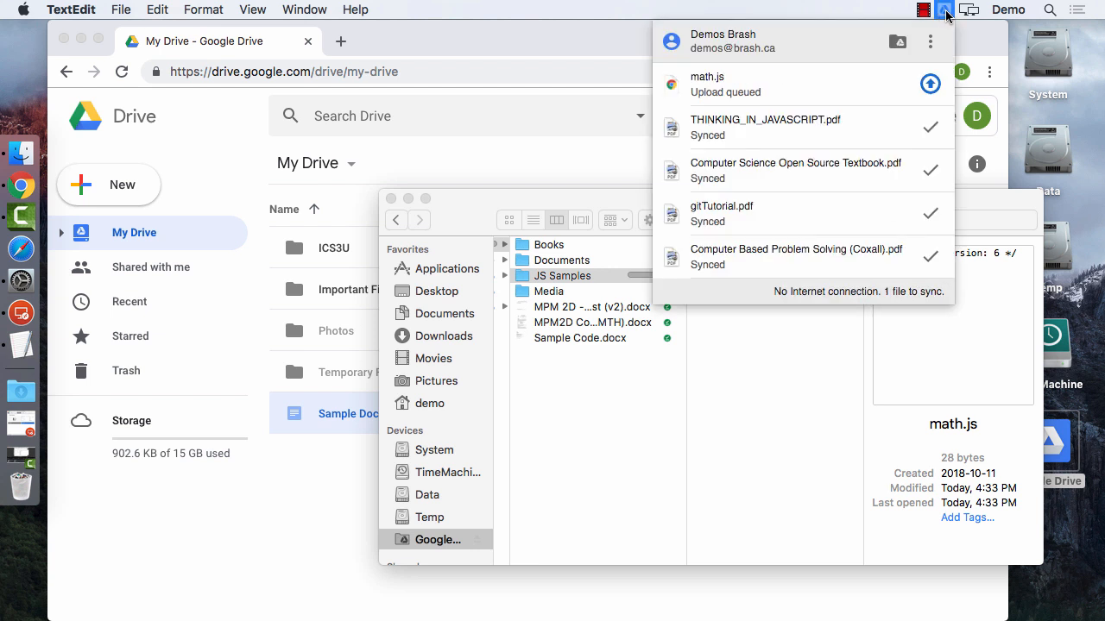
{"action": "left_click", "coordinate": [946, 15]}
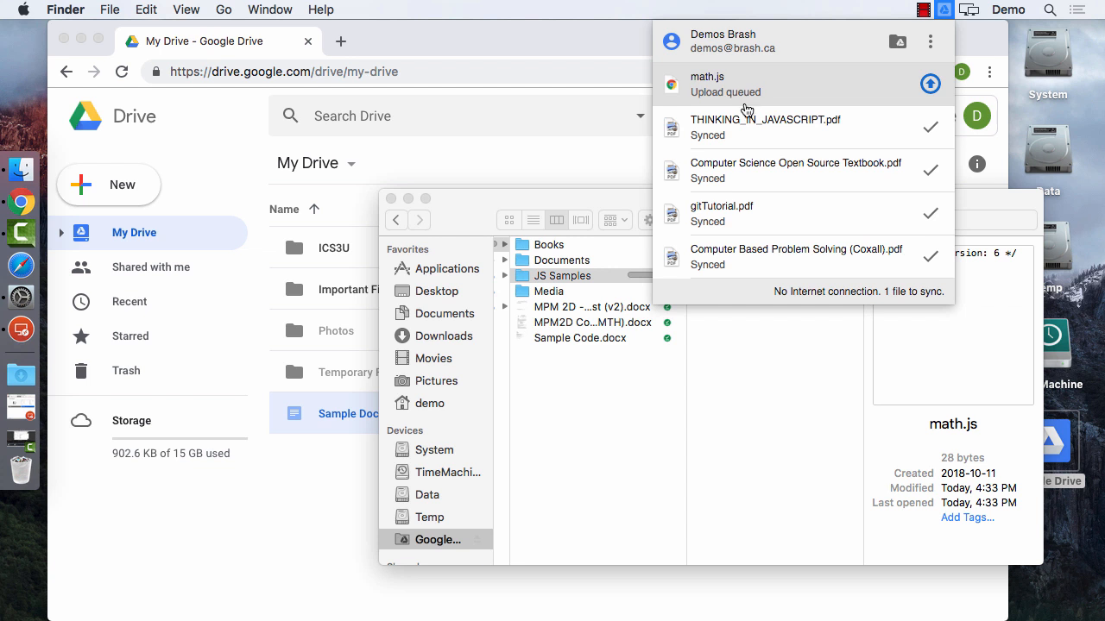
{"action": "key", "text": "Escape"}
{"action": "key", "text": "cmd+space"}
{"action": "type", "text": "ne"}
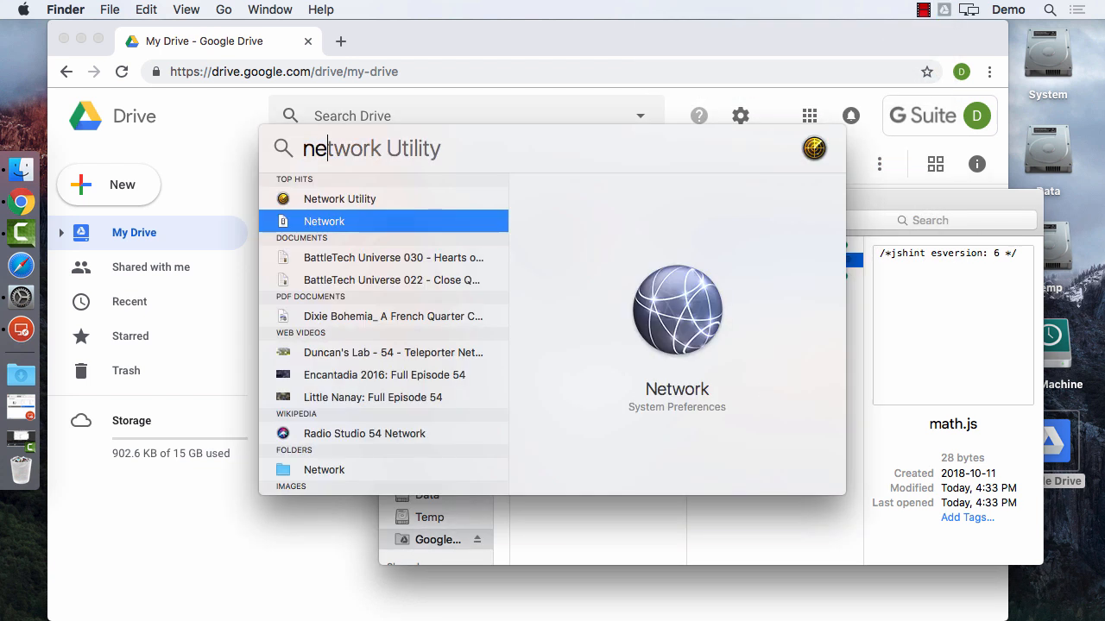
{"action": "type", "text": "t"}
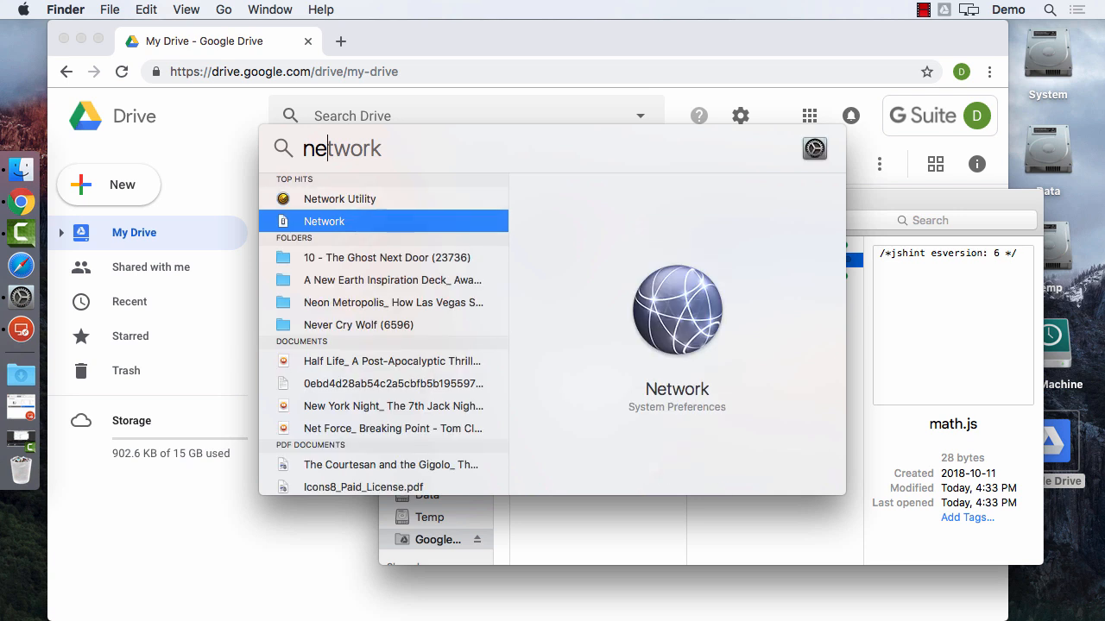
{"action": "key", "text": "Return"}
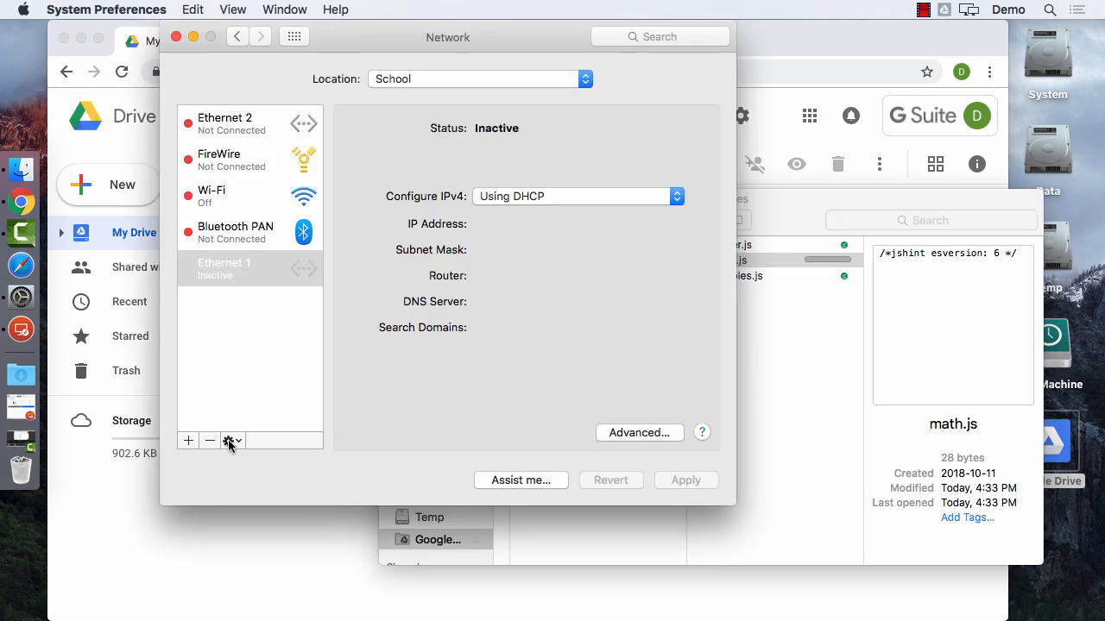
{"action": "left_click", "coordinate": [231, 441]}
{"action": "left_click", "coordinate": [259, 492]}
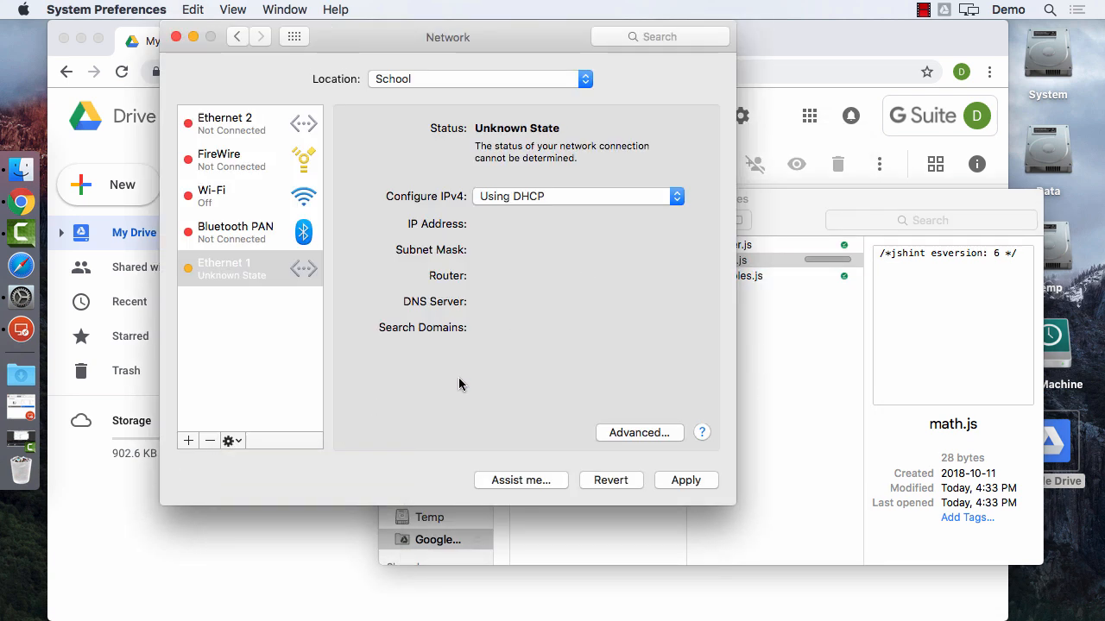
{"action": "left_click", "coordinate": [609, 480]}
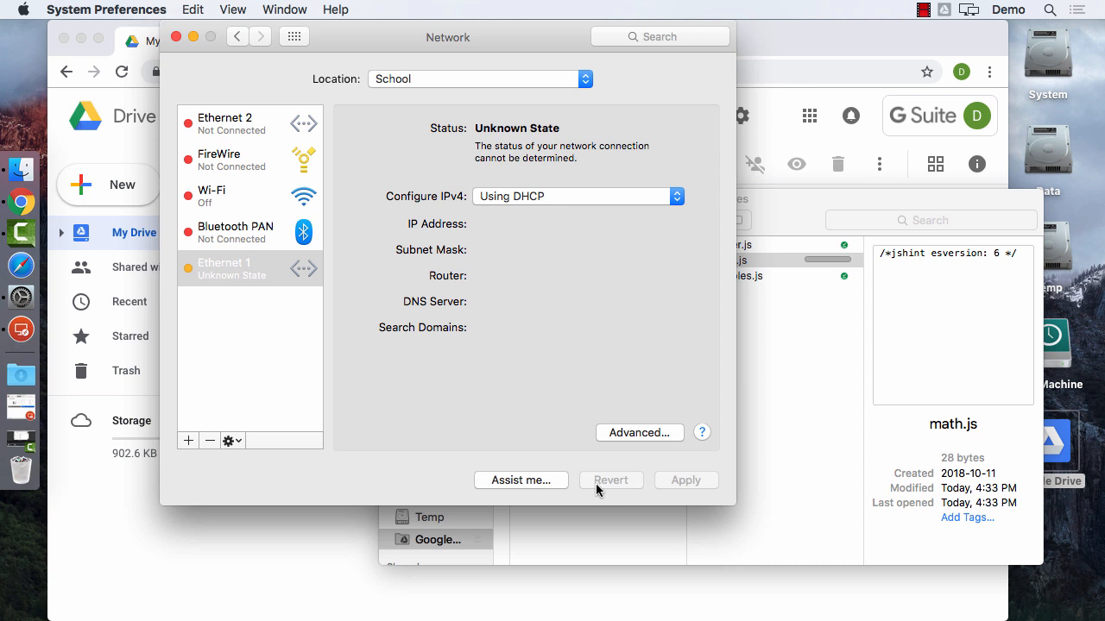
{"action": "key", "text": "super+q"}
Confirm math.js has finished syncing in the Drive panel, then switch to the Windows session.
{"action": "left_click", "coordinate": [499, 395]}
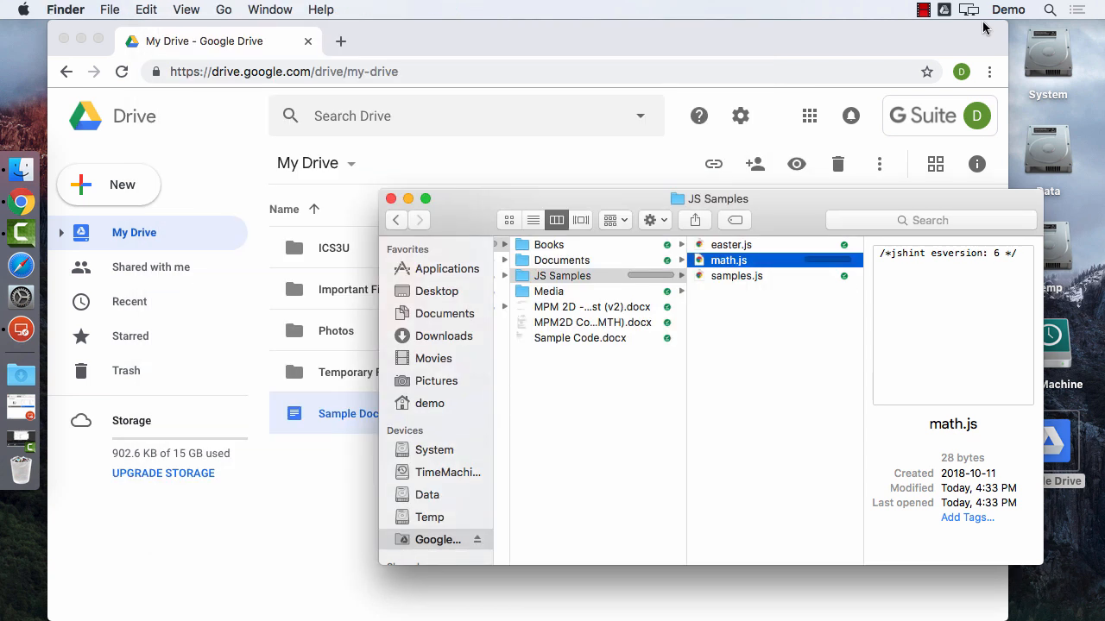
{"action": "left_click", "coordinate": [944, 9]}
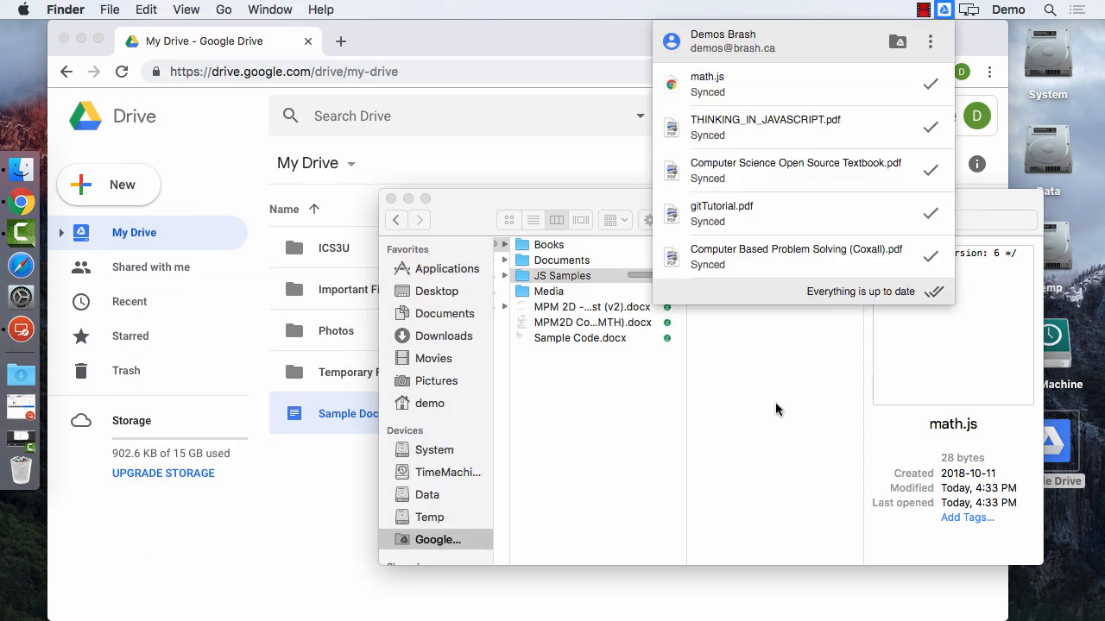
{"action": "left_click", "coordinate": [775, 405]}
{"action": "left_click", "coordinate": [16, 326]}
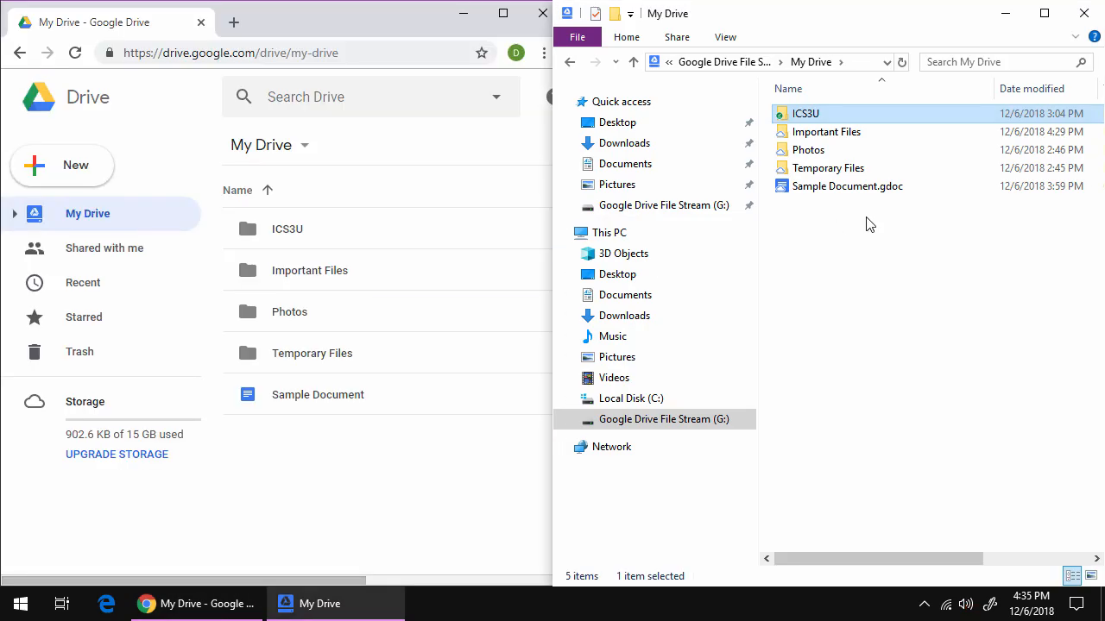
Open ICS3U > JS Samples on the Drive File Stream drive and check its tray sync status.
{"action": "double_click", "coordinate": [807, 120]}
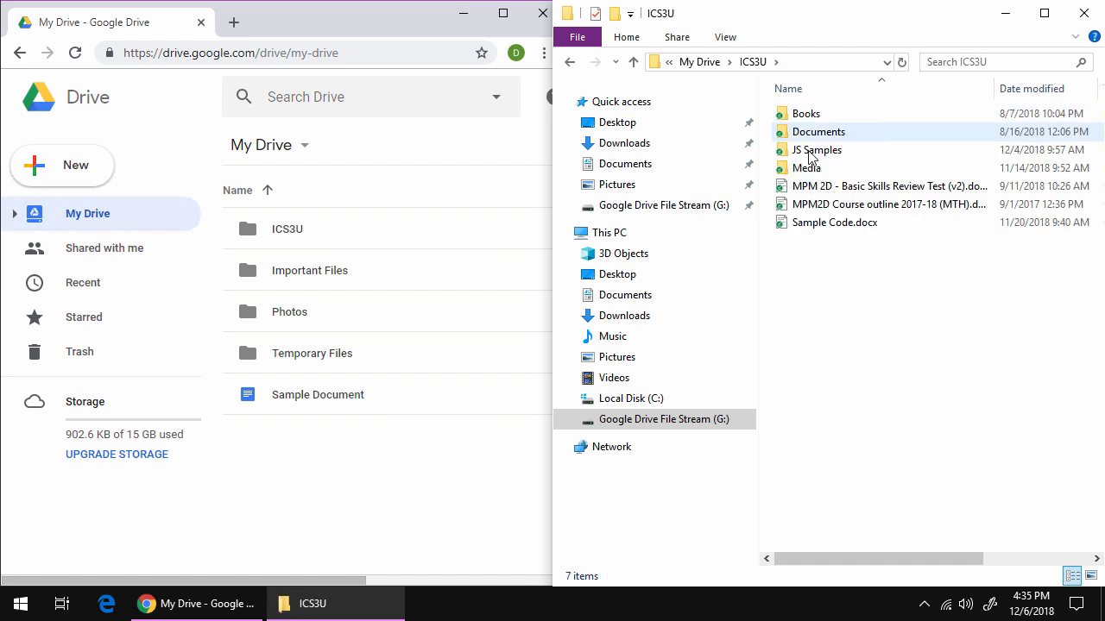
{"action": "double_click", "coordinate": [817, 152]}
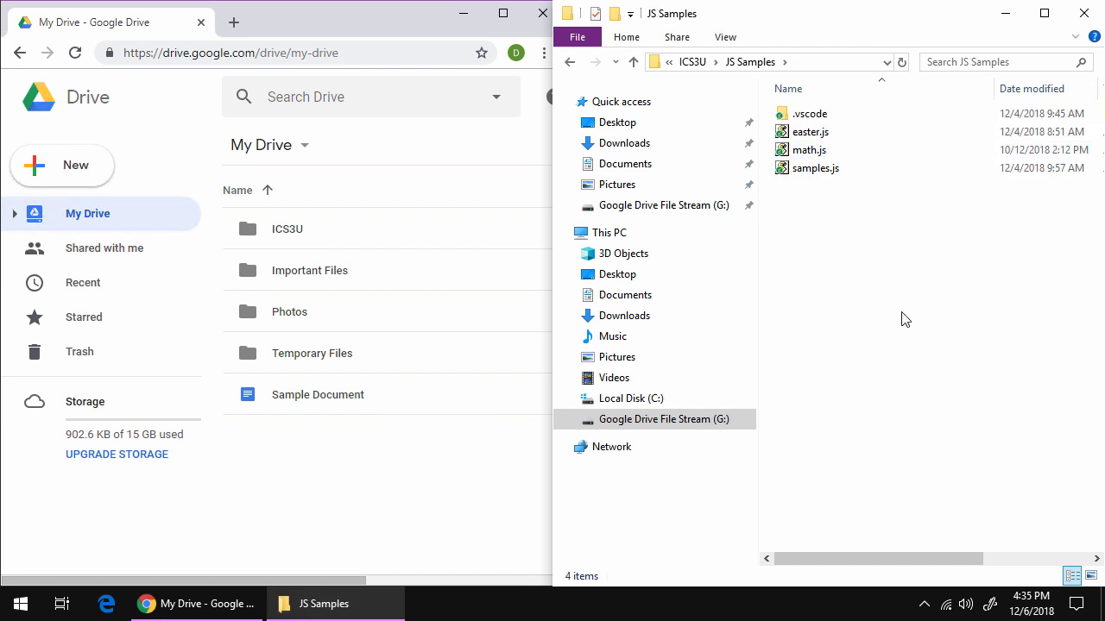
{"action": "left_click", "coordinate": [924, 606]}
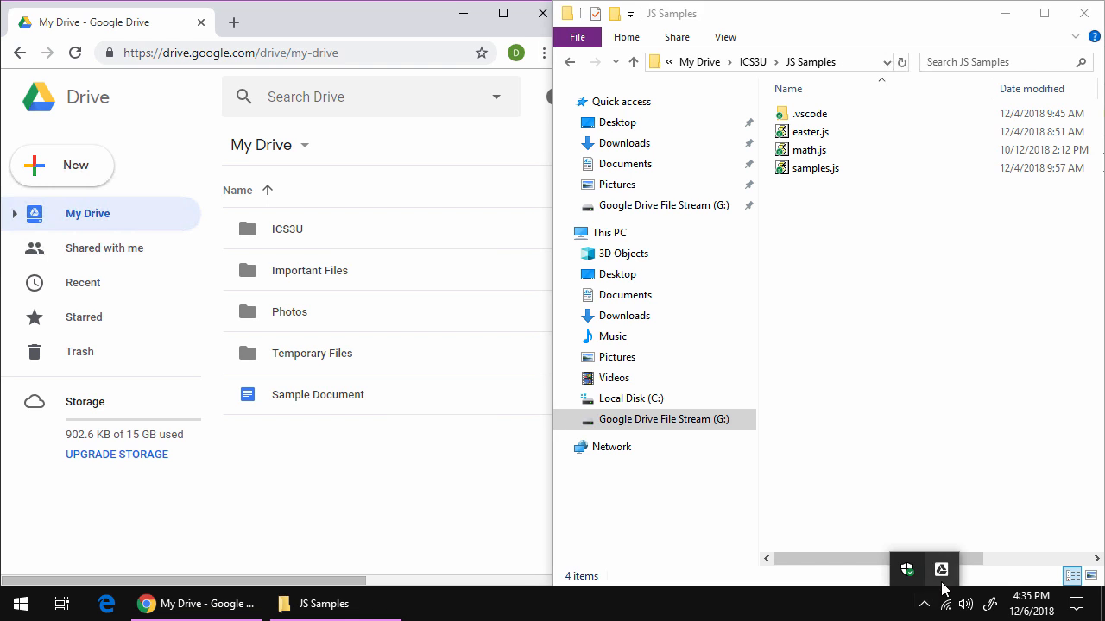
{"action": "left_click", "coordinate": [942, 573]}
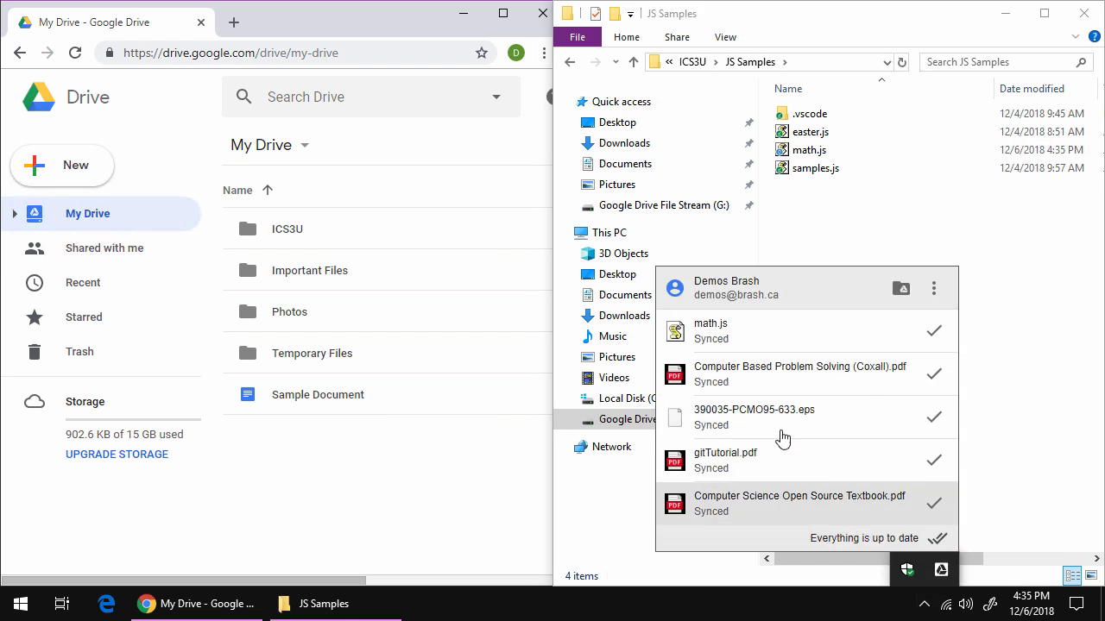
Open math.js in Notepad to confirm it holds only the jshint comment, then close it.
{"action": "right_click", "coordinate": [805, 152]}
{"action": "left_click", "coordinate": [830, 186]}
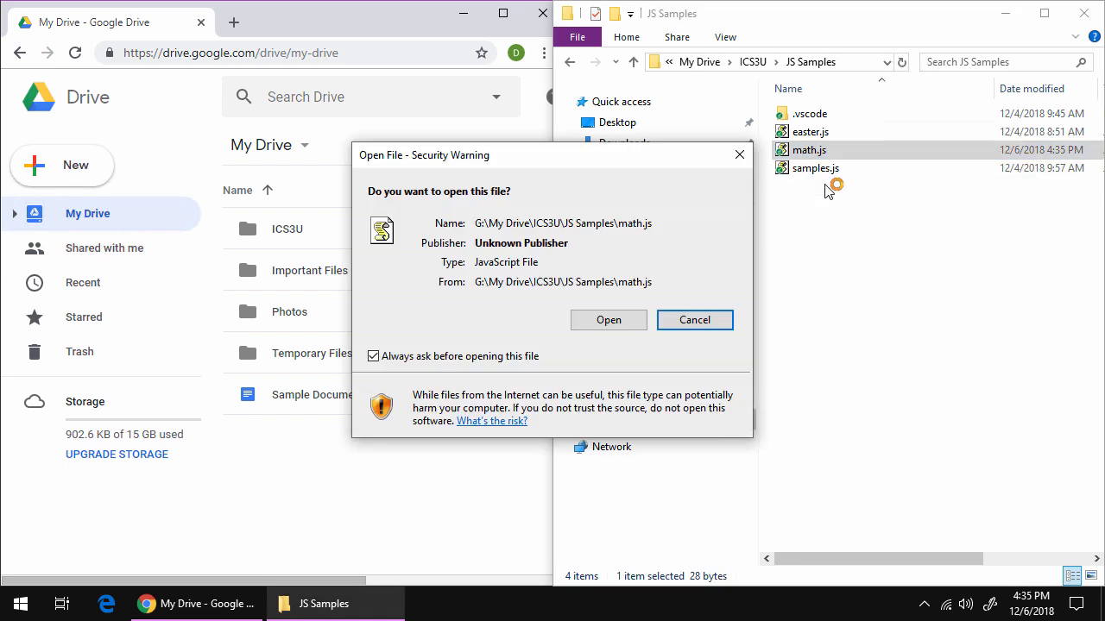
{"action": "left_click", "coordinate": [685, 321]}
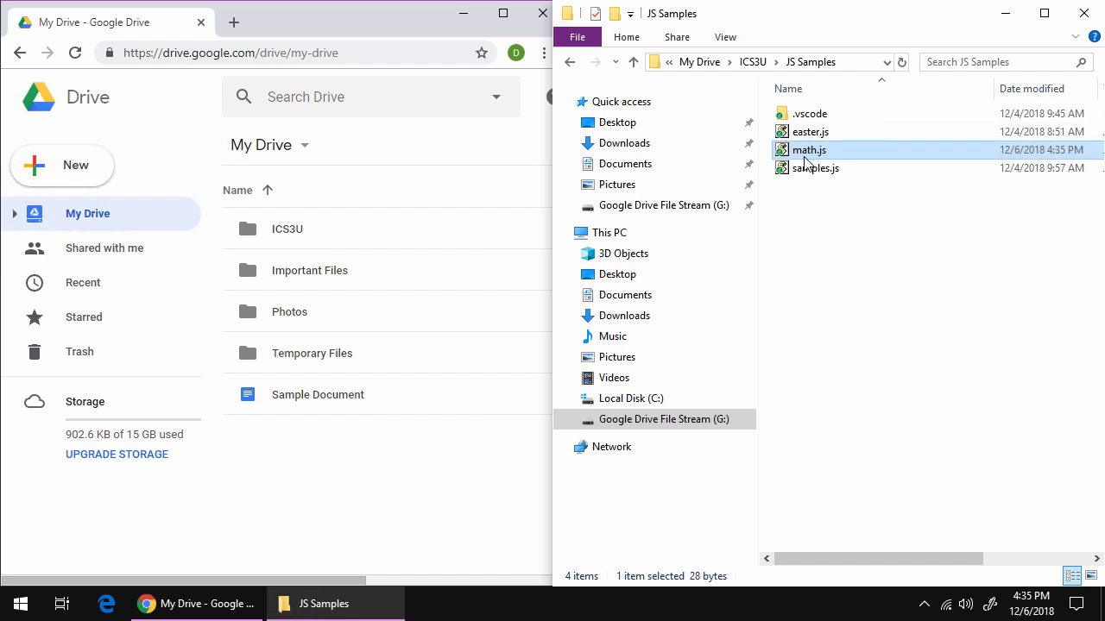
{"action": "right_click", "coordinate": [806, 152]}
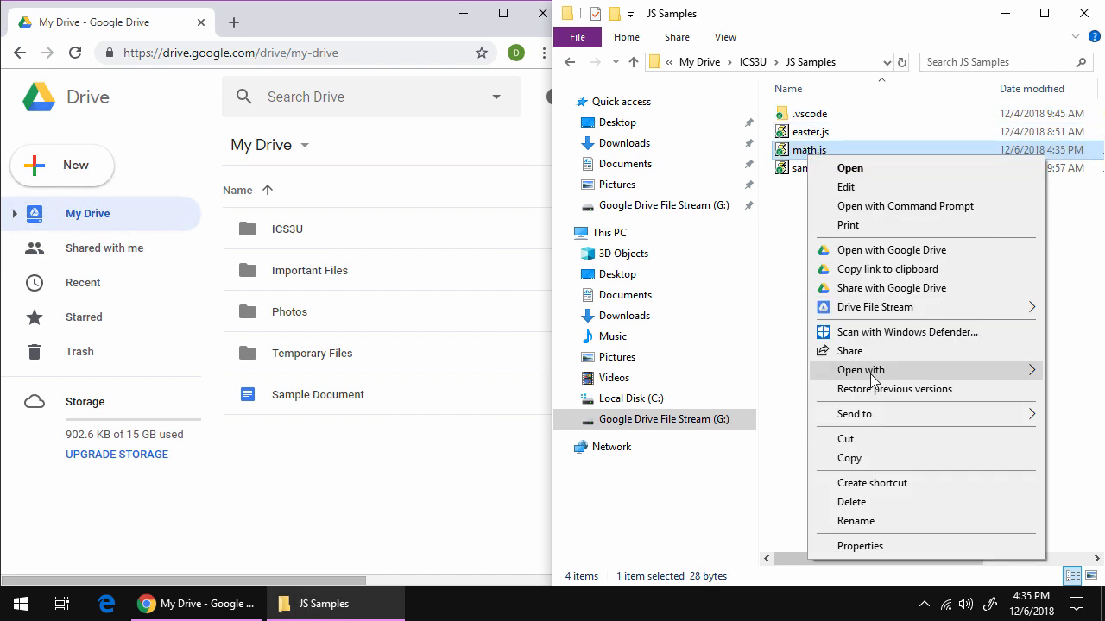
{"action": "mouse_move", "coordinate": [871, 371]}
{"action": "left_click", "coordinate": [691, 390]}
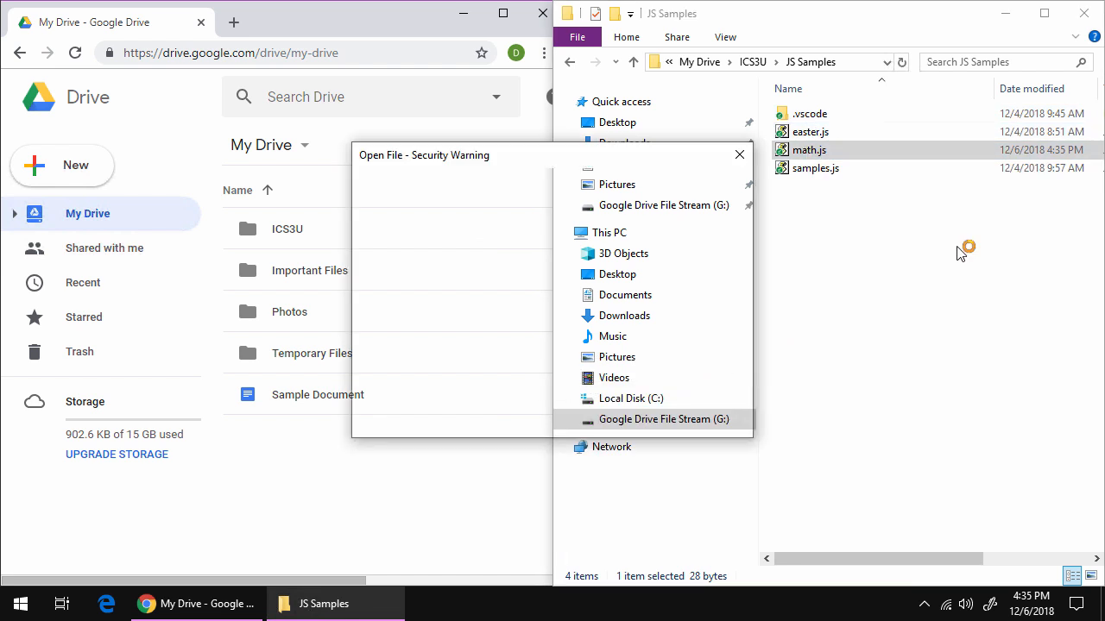
{"action": "left_click", "coordinate": [639, 322]}
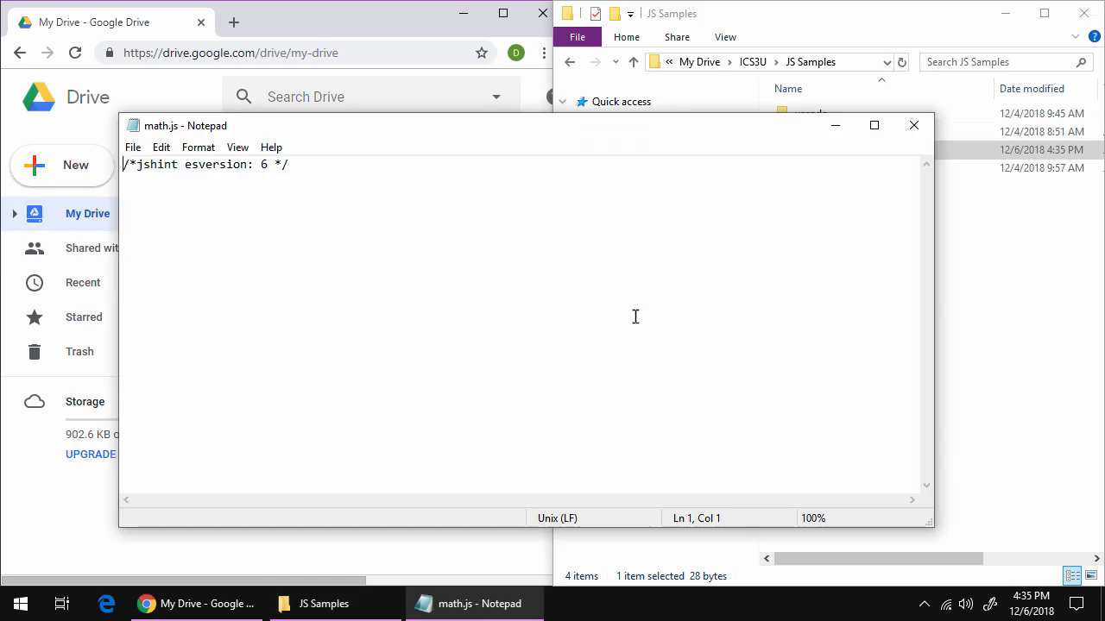
{"action": "left_click", "coordinate": [276, 230]}
{"action": "left_click", "coordinate": [914, 125]}
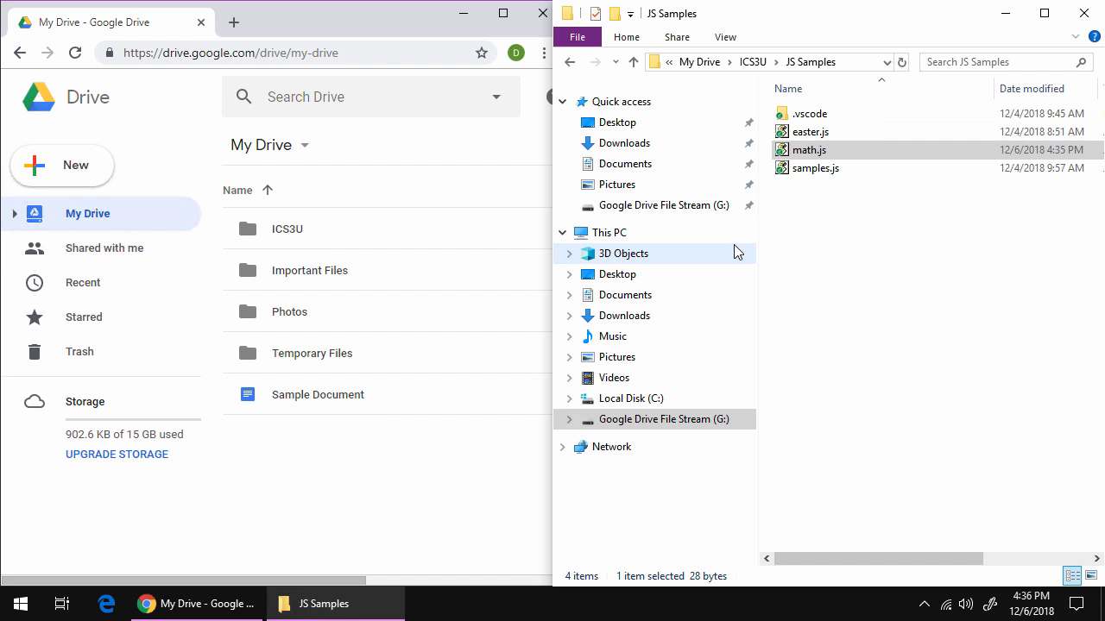
On the Drive web page, open ICS3U › JS Samples, preview math.js, then close the preview.
{"action": "left_click", "coordinate": [285, 231]}
{"action": "double_click", "coordinate": [290, 231]}
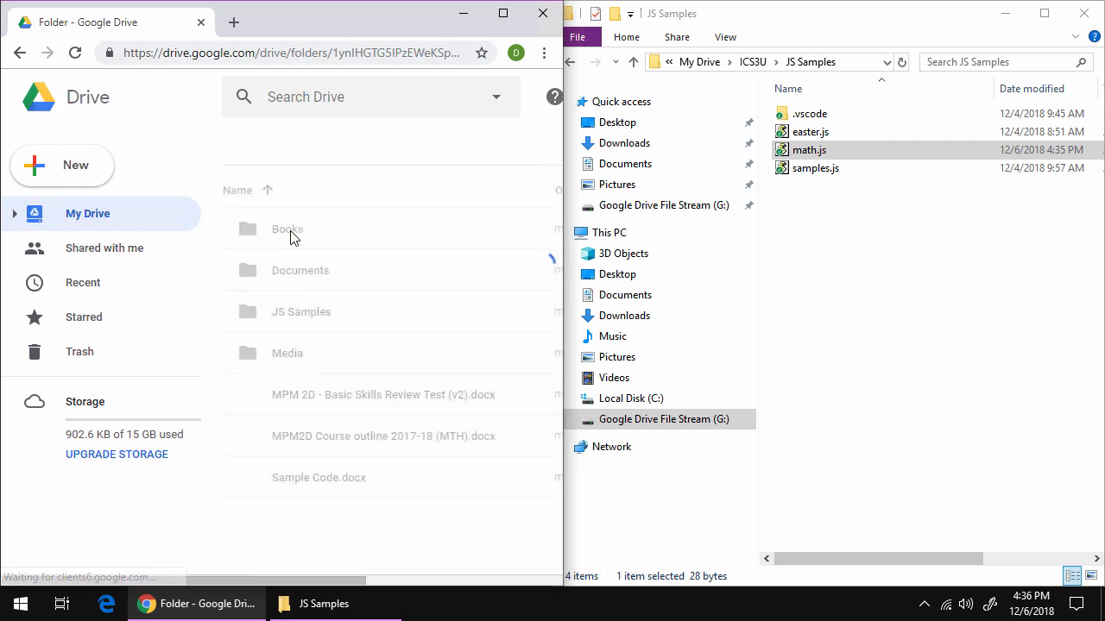
{"action": "left_click", "coordinate": [284, 318]}
{"action": "double_click", "coordinate": [286, 319]}
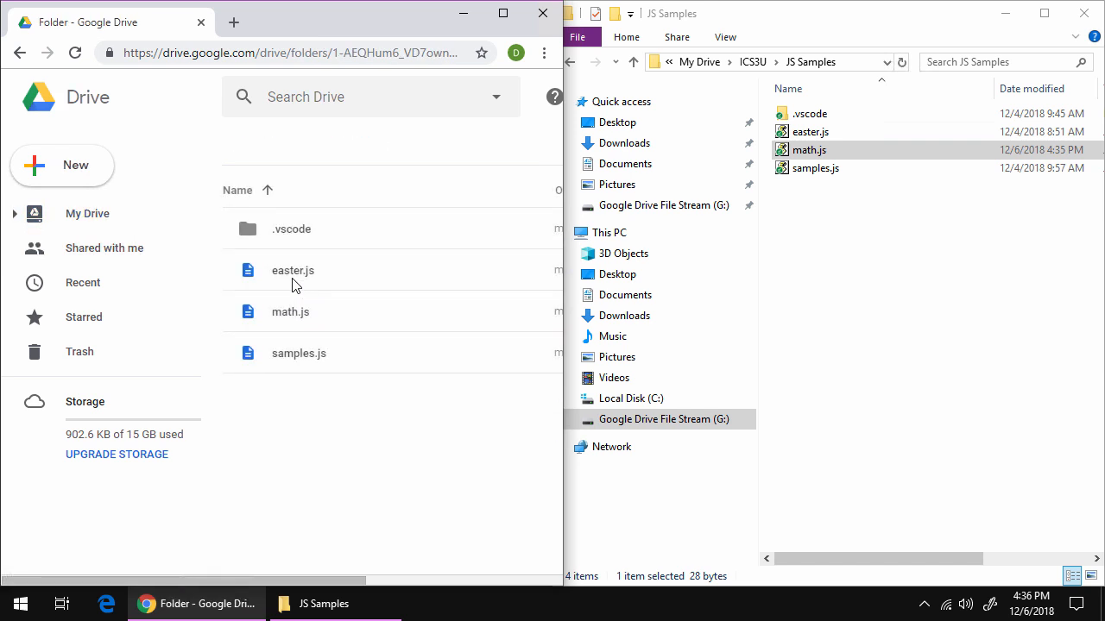
{"action": "double_click", "coordinate": [293, 318]}
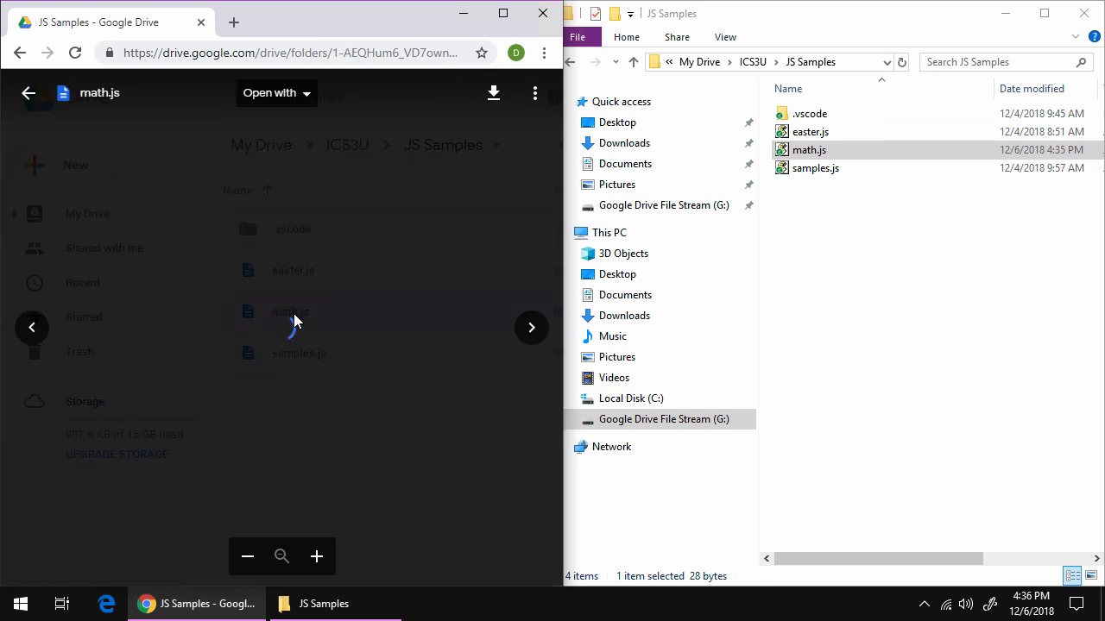
{"action": "left_click", "coordinate": [533, 438]}
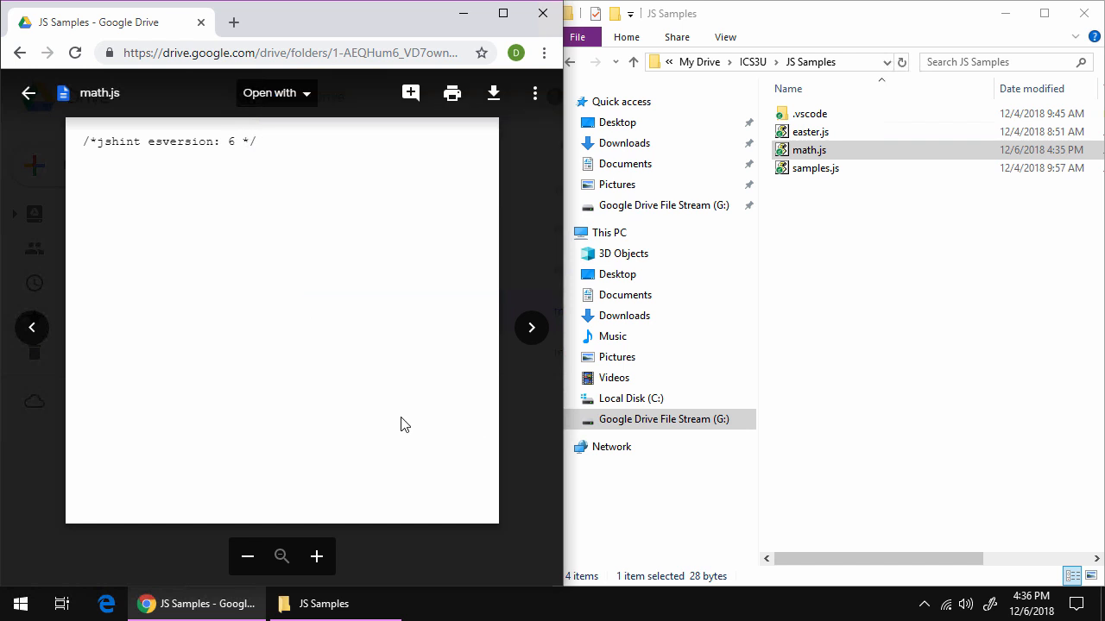
{"action": "left_click", "coordinate": [535, 489]}
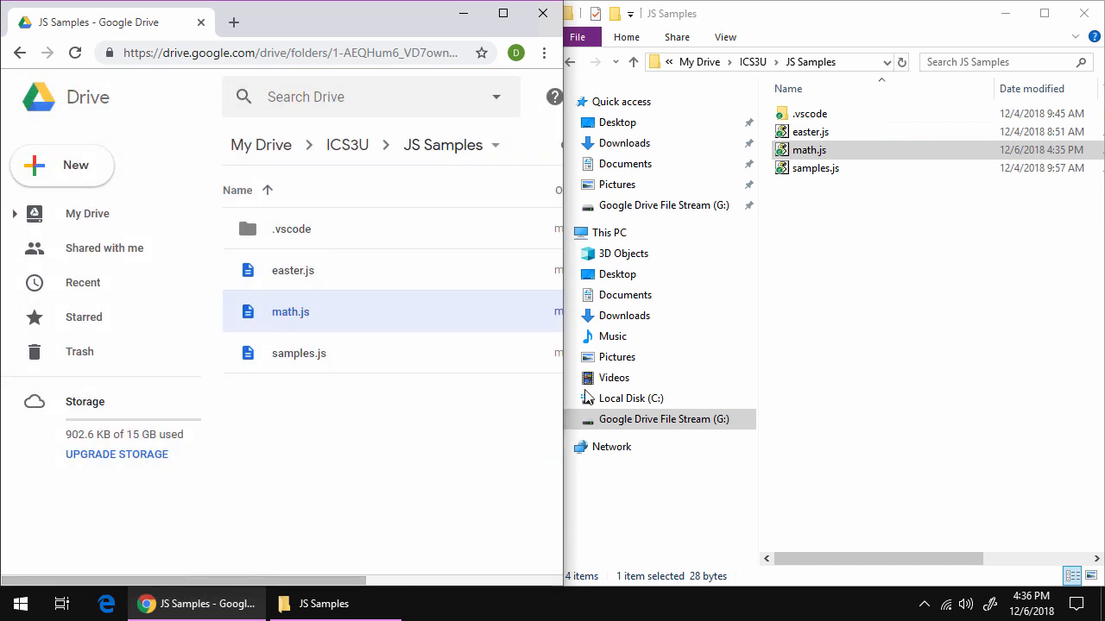